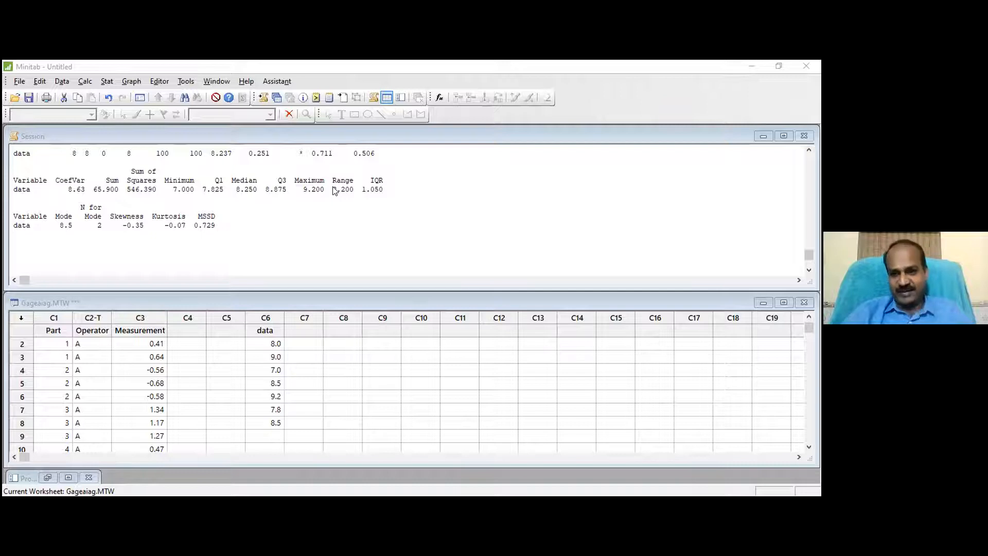
Step: Examine the worksheet's columns and the name row above row 1 that holds the column headings
click(301, 395)
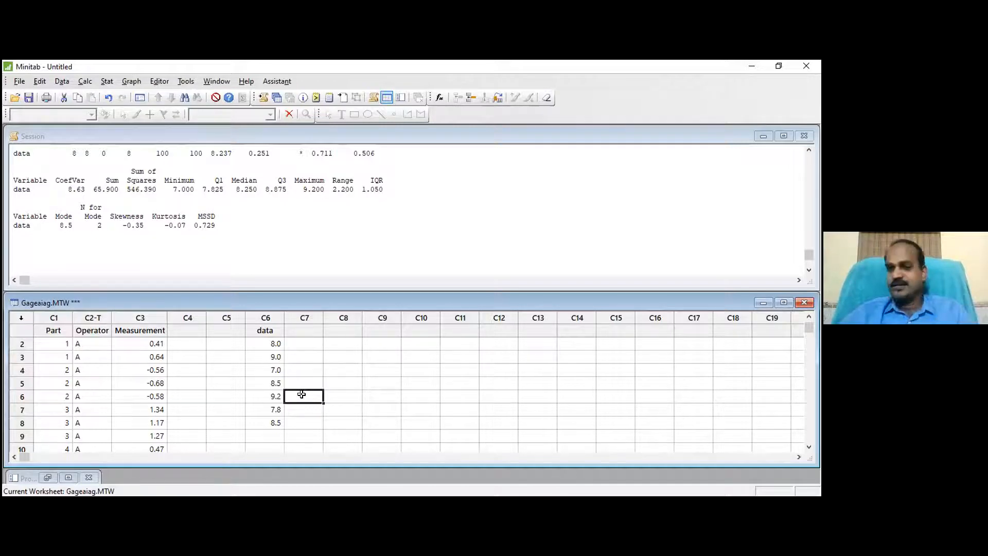
click(288, 370)
key(Left)
key(Left)
key(Left)
key(Left)
key(Left)
key(Left)
key(Up)
key(Up)
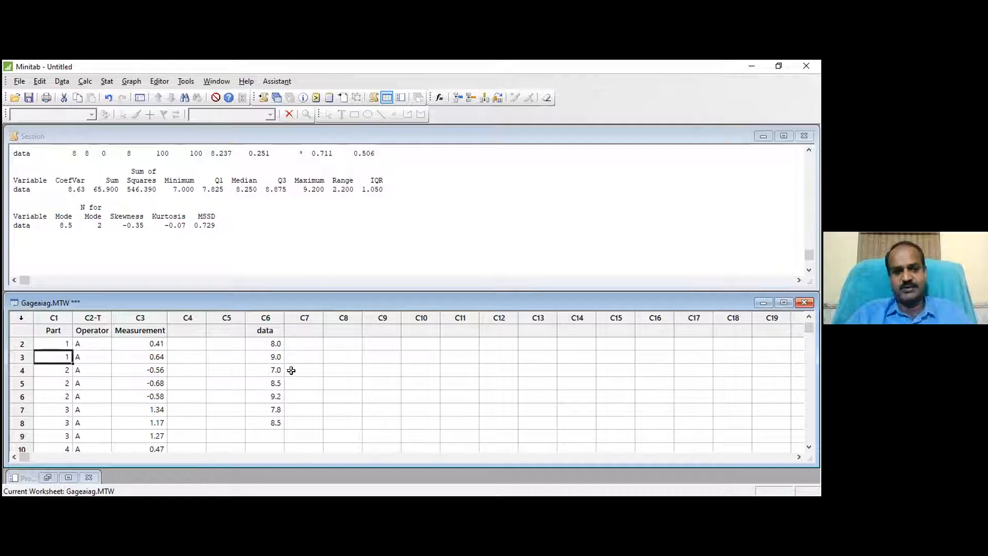
key(Up)
key(Up)
key(Right)
key(Right)
key(Right)
key(Right)
key(Right)
key(Right)
key(Right)
key(Right)
key(Right)
key(Right)
key(Right)
key(Left)
key(Left)
key(Left)
key(Left)
key(Left)
key(Left)
key(Left)
key(Left)
key(Left)
key(Left)
key(Left)
key(Right)
key(Right)
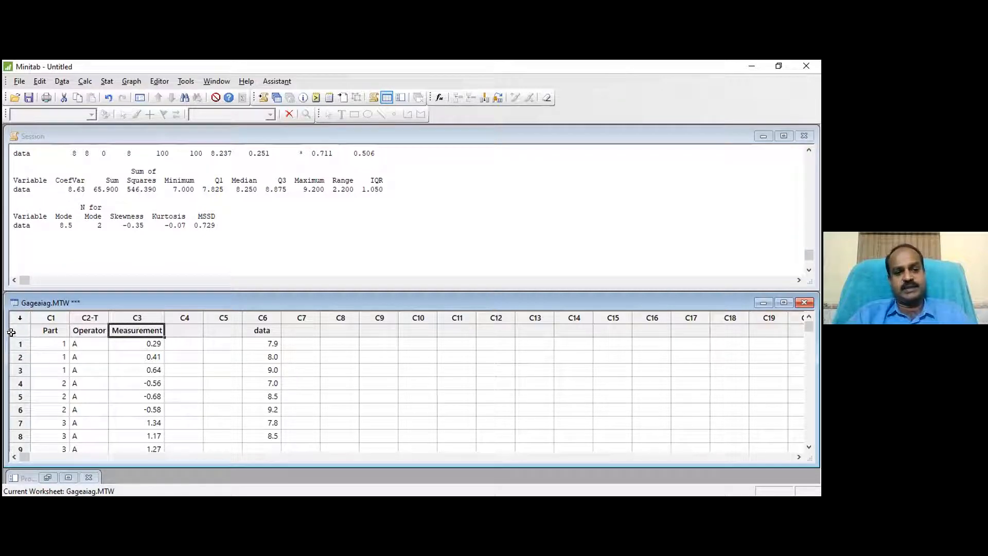
click(8, 330)
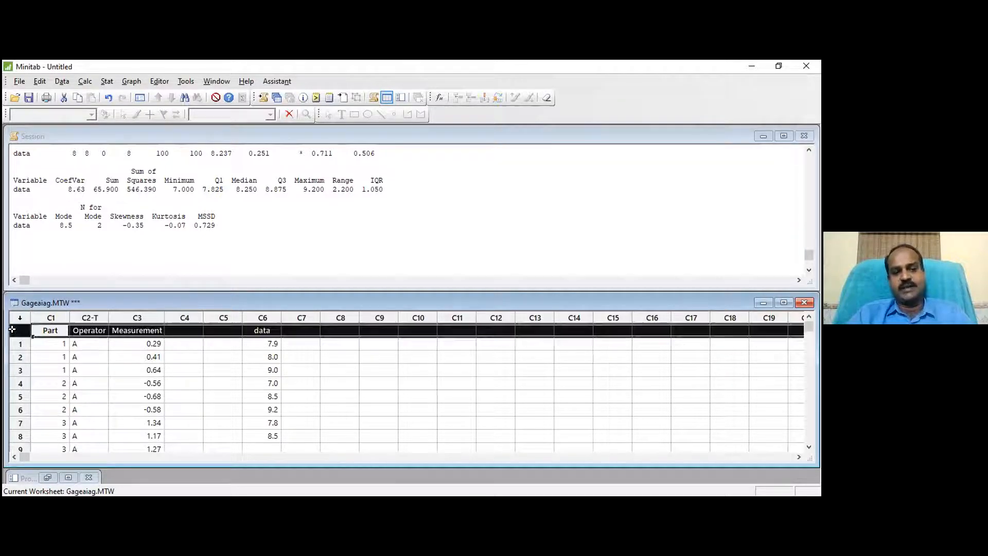
click(90, 345)
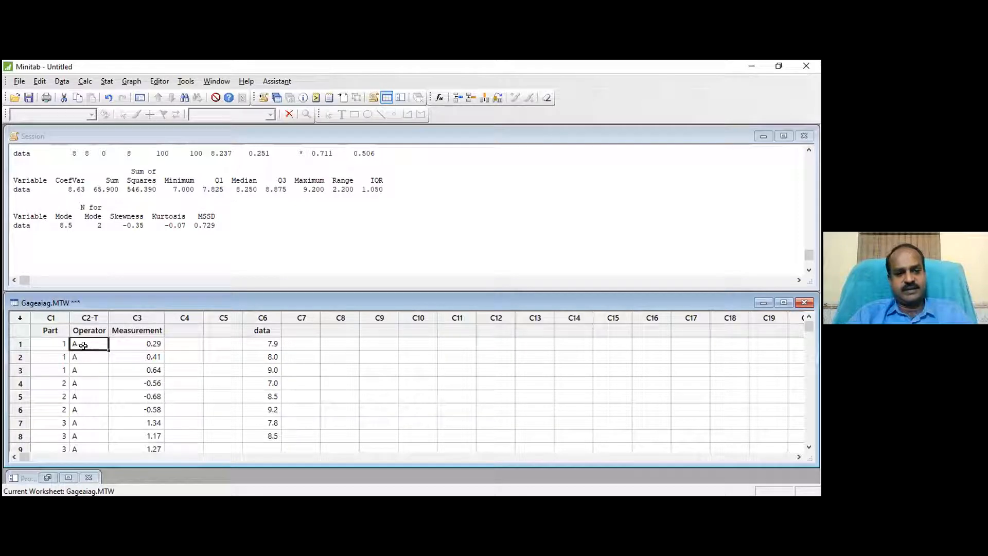
Step: Rename column C6 as Data in the worksheet's column-name row
click(251, 339)
key(Down)
key(Down)
key(Down)
key(Down)
key(Down)
key(Down)
key(Down)
key(Down)
key(Up)
key(Up)
key(Up)
key(Up)
key(Up)
key(Up)
key(Up)
key(Up)
key(Up)
key(Down)
key(Up)
text(Data)
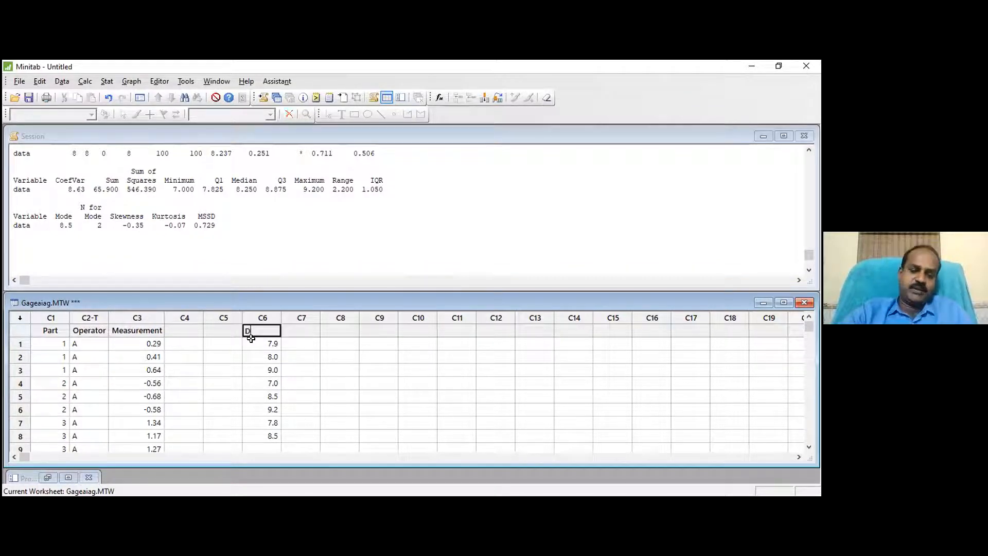
key(Return)
Step: Add the value 9.2 in row 9 of column C6, below the existing entries
key(Down)
key(Down)
key(Down)
key(Down)
key(Down)
key(Down)
key(Down)
key(Down)
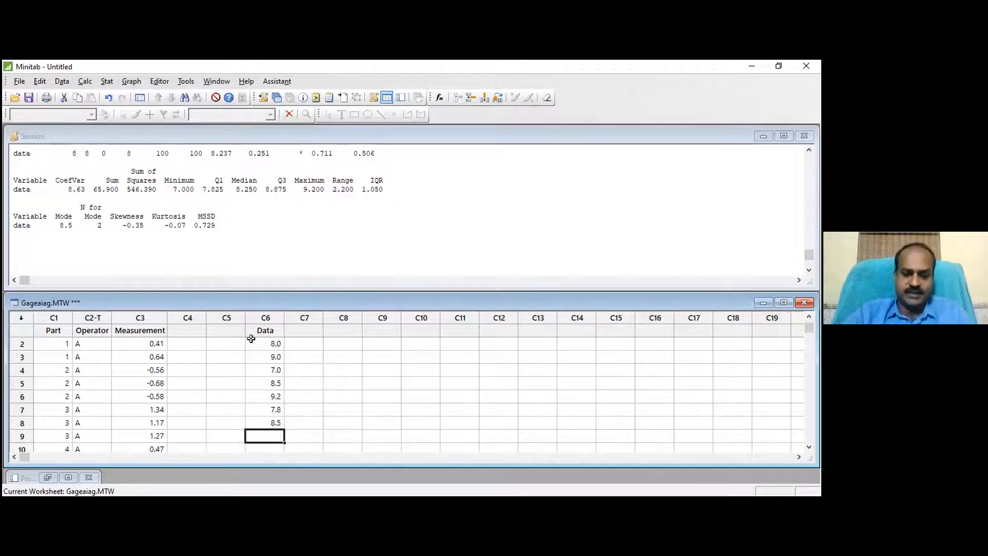
text(9.2)
key(Return)
Step: Go back up column C6 and review its heading cell and first data row
key(Up)
key(Up)
key(Up)
key(Up)
key(Up)
key(Up)
key(Up)
key(Up)
key(Up)
key(Up)
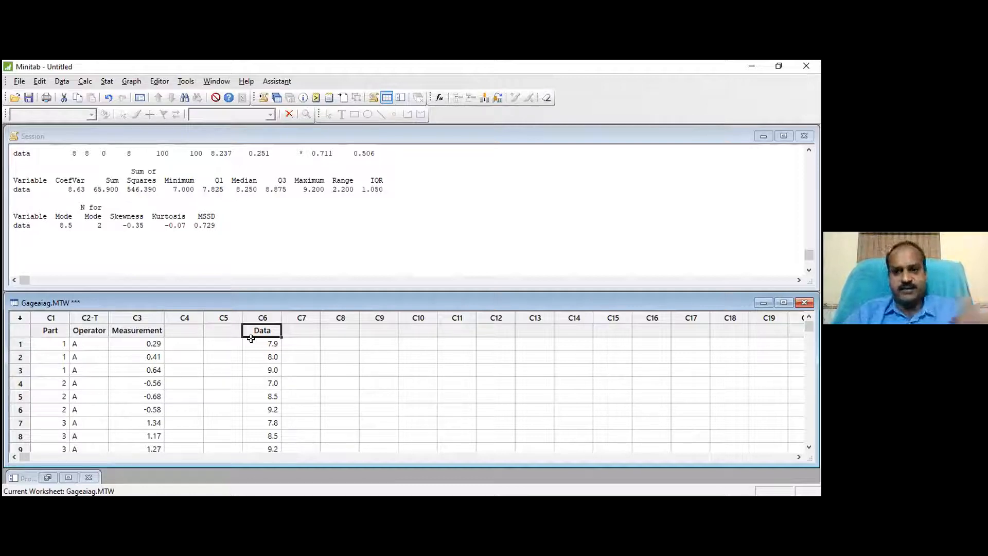
key(Down)
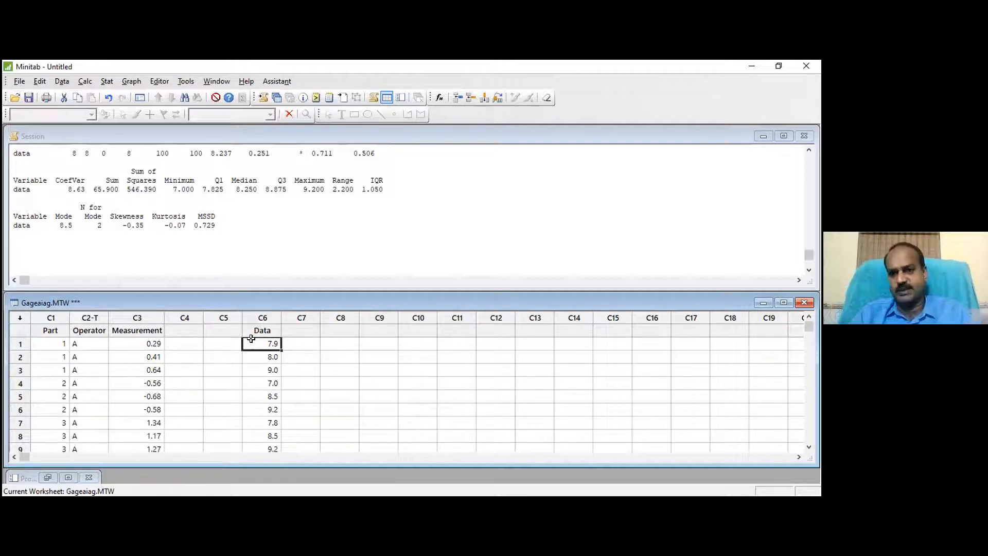
key(Up)
key(Down)
key(Up)
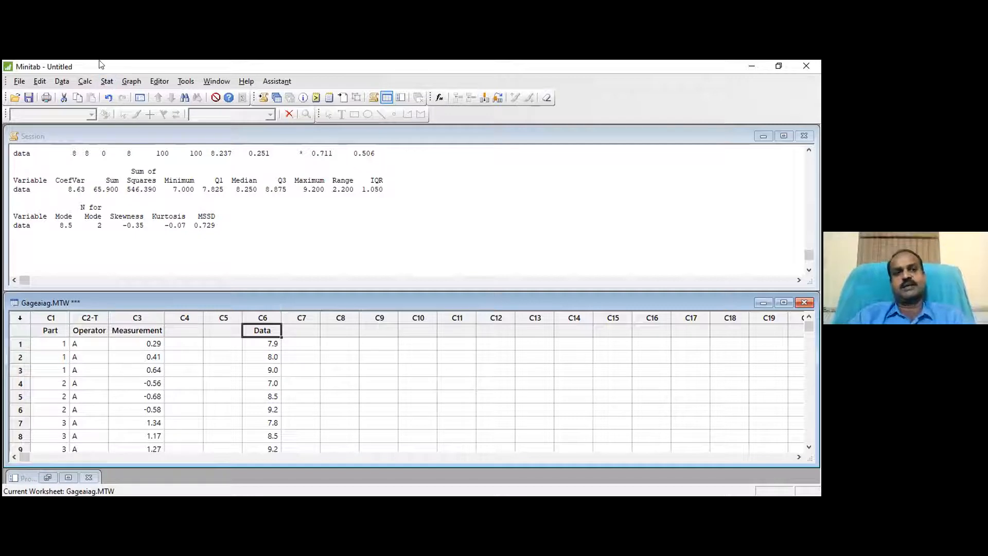
Step: Start Display Descriptive Statistics and replace the existing variable entry with the C6 Data column
click(104, 84)
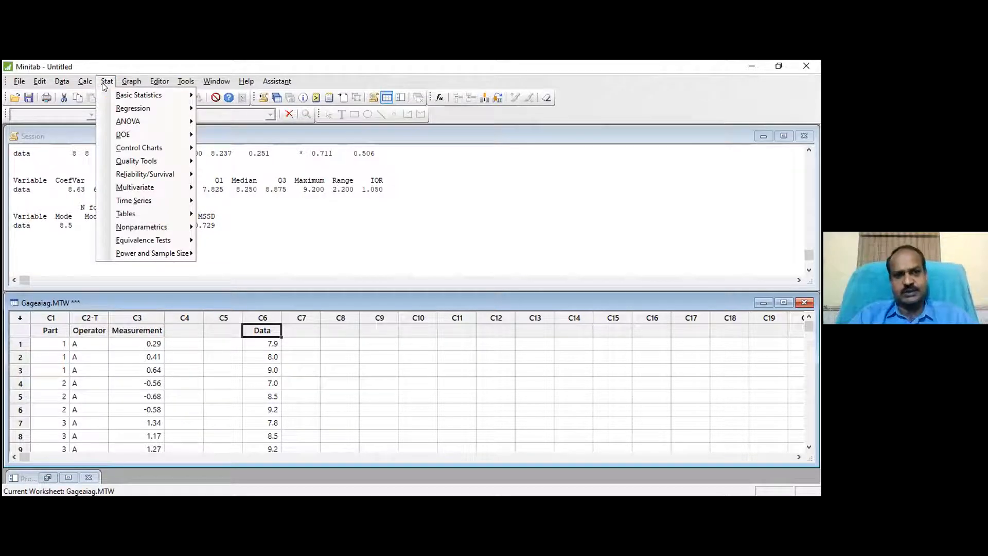
mouse_move(119, 86)
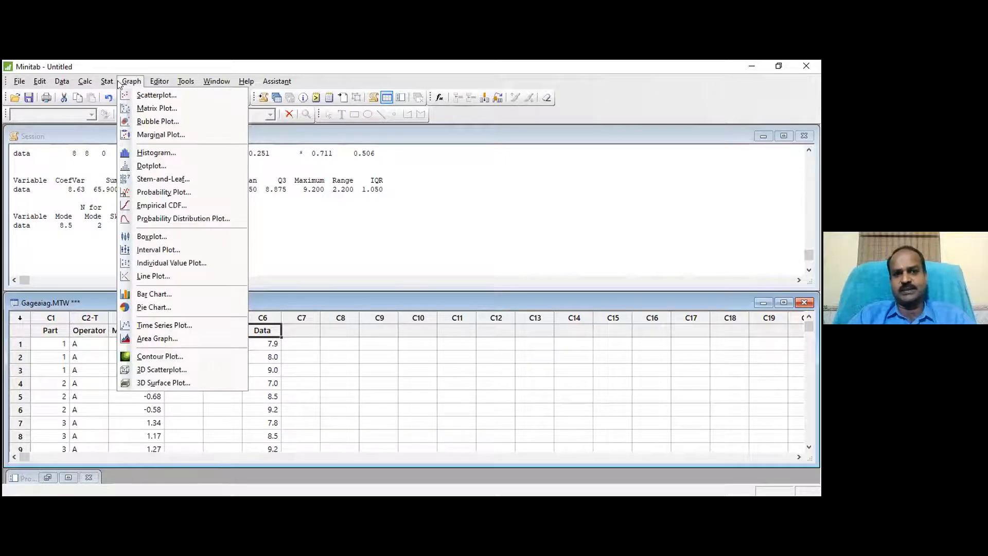
click(139, 81)
click(135, 81)
mouse_move(109, 81)
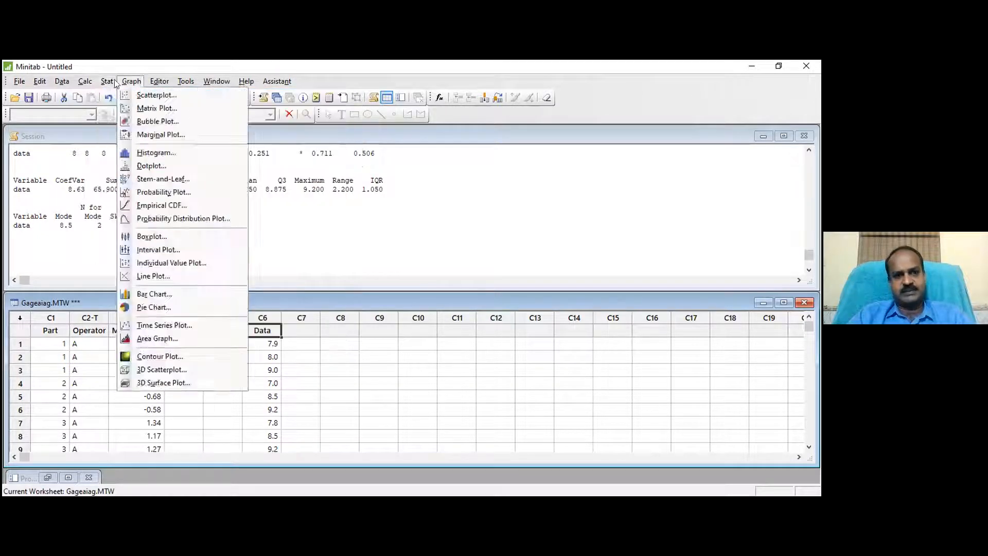
mouse_move(169, 93)
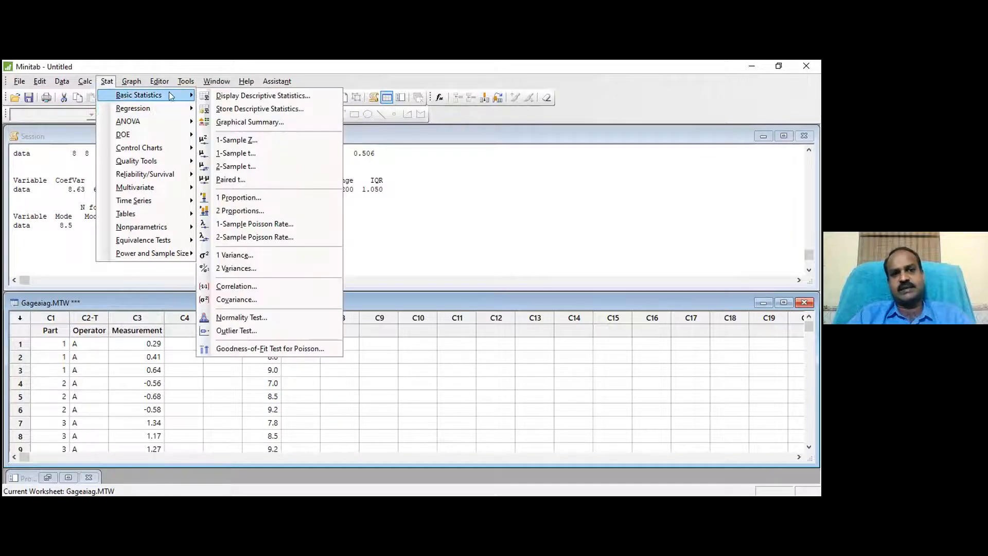
click(223, 98)
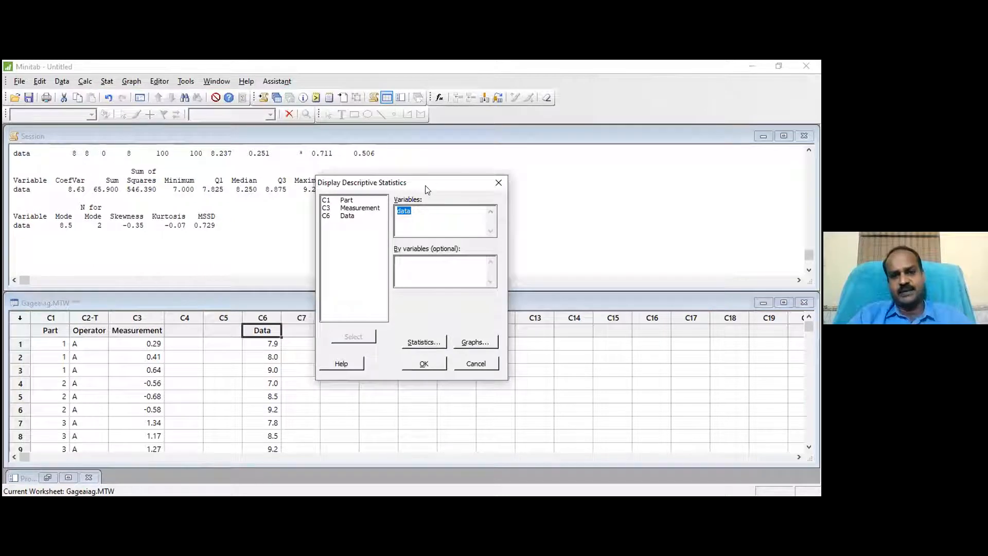
drag(425, 184, 320, 159)
key(BackSpace)
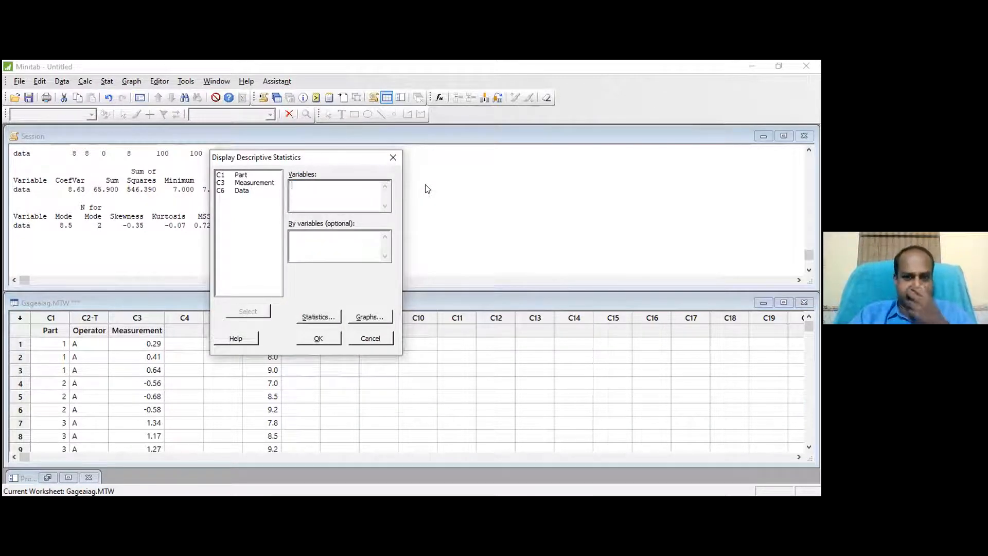
click(246, 192)
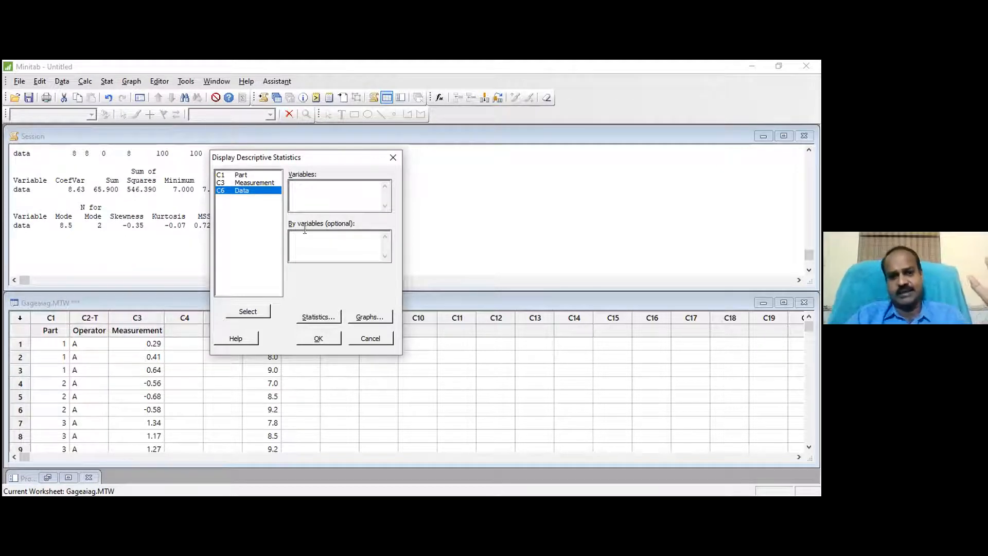
click(245, 312)
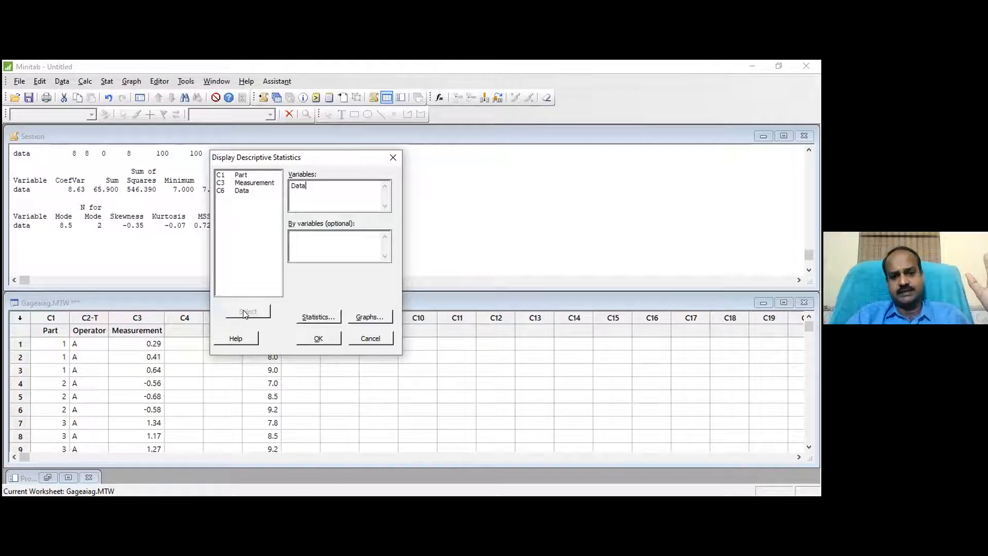
Step: Open the list of statistics for the analysis and clear all of them with the None option
click(328, 317)
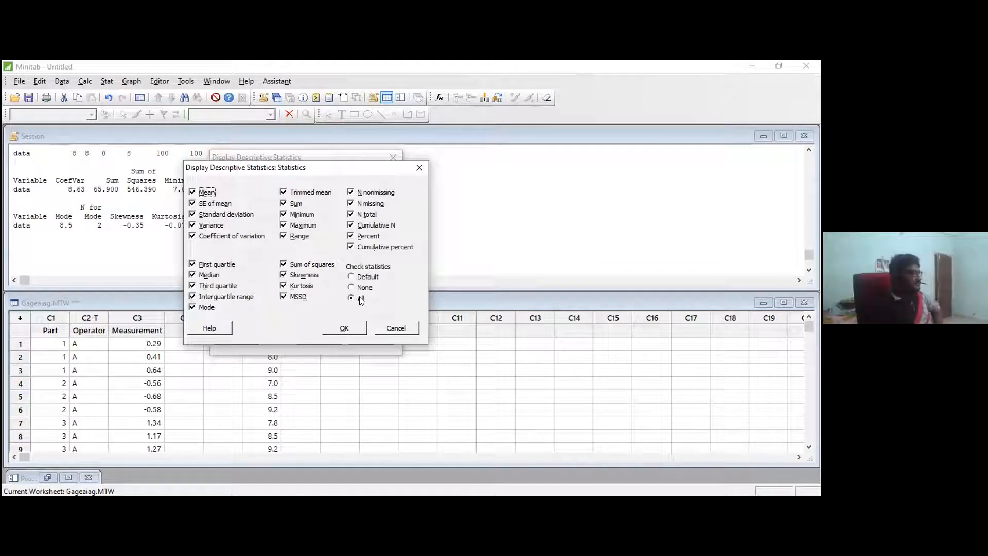
click(351, 286)
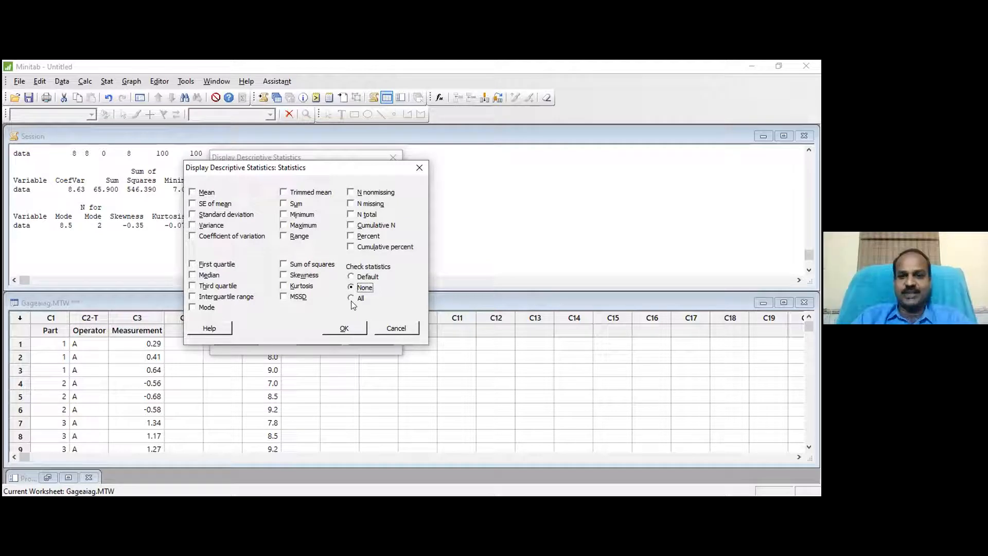
click(352, 298)
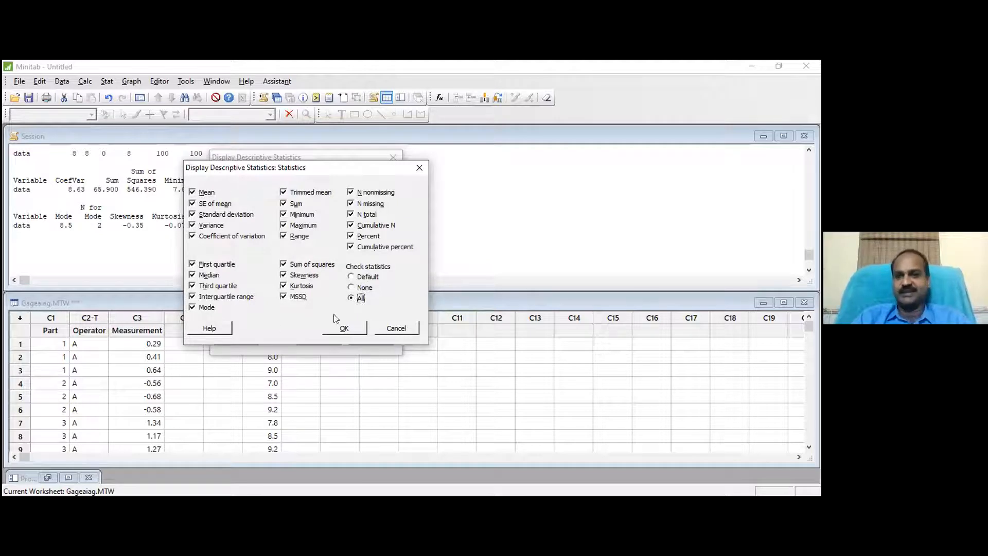
click(351, 287)
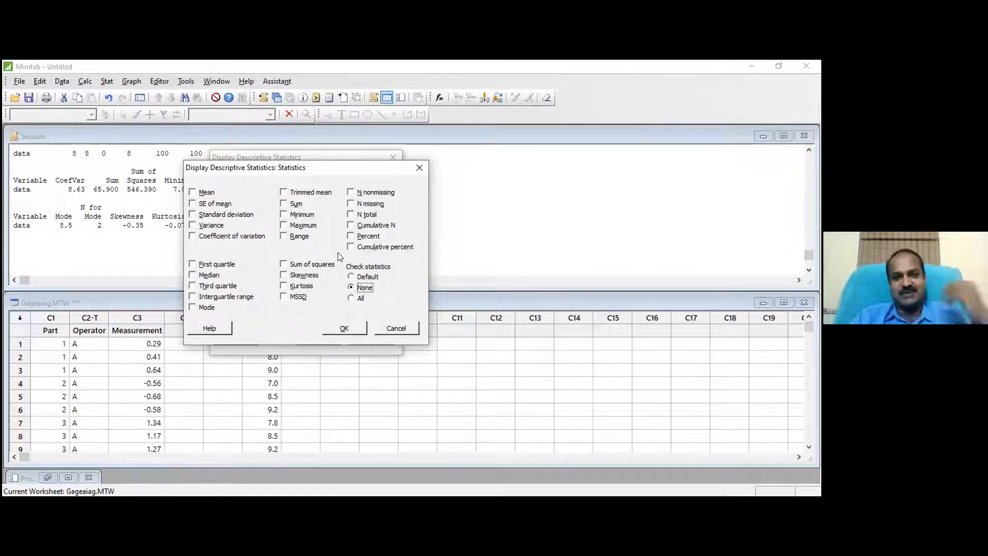
Step: Include mean, standard deviation, variance, trimmed mean, sum, minimum, maximum and range, and generate the descriptive statistics
click(194, 194)
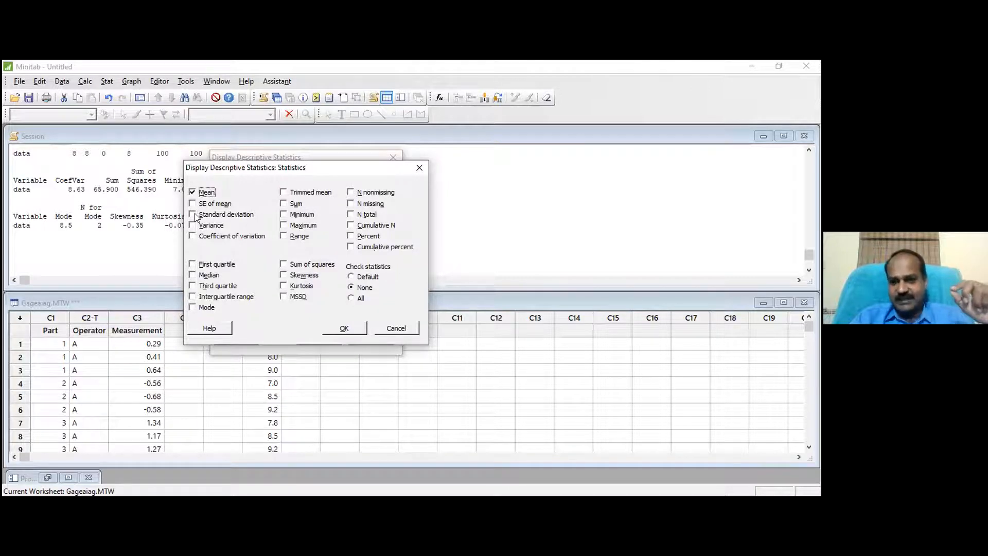
click(195, 215)
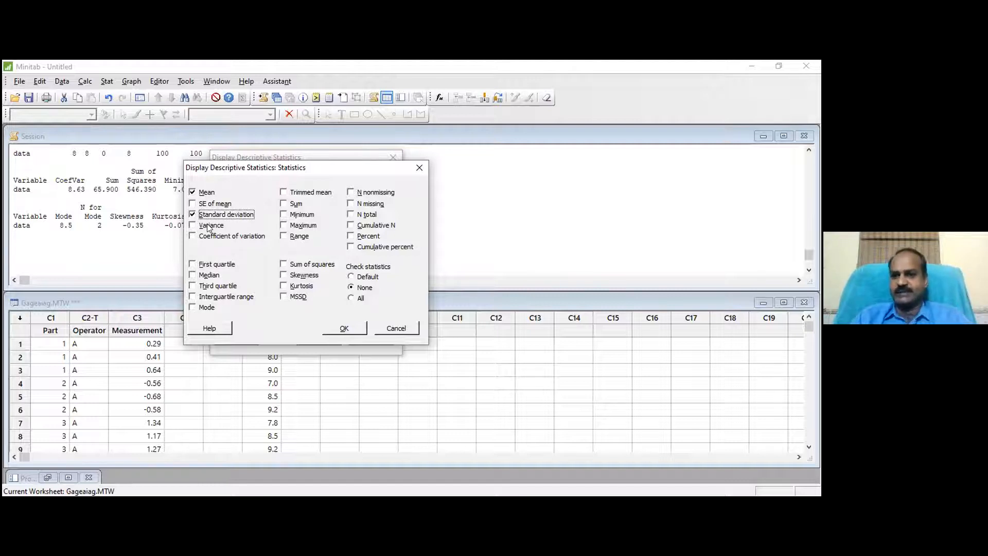
click(193, 226)
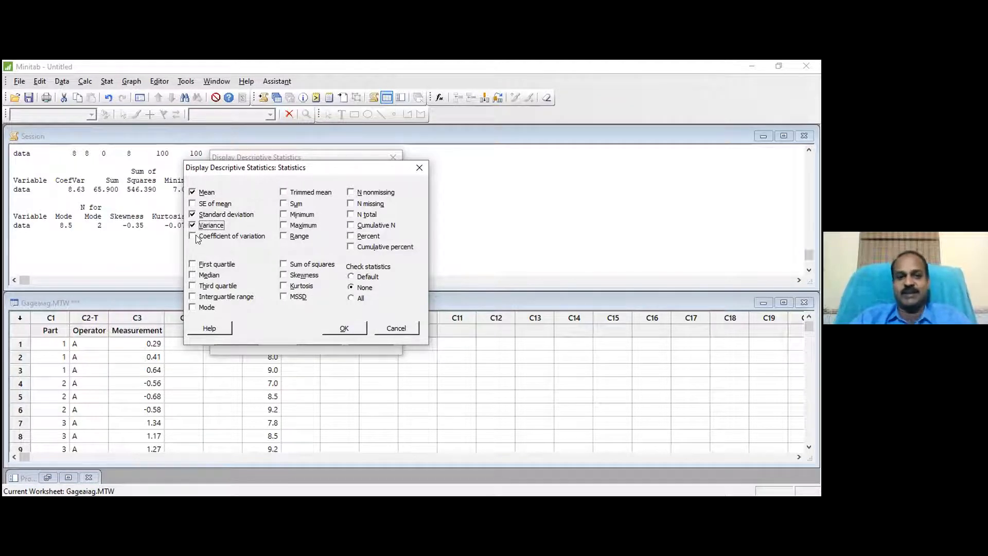
click(285, 194)
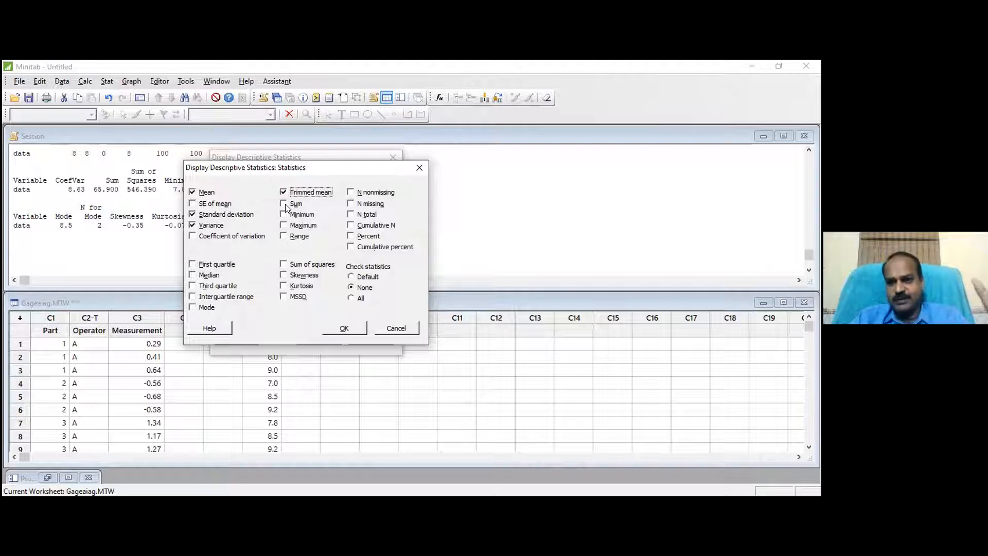
click(285, 203)
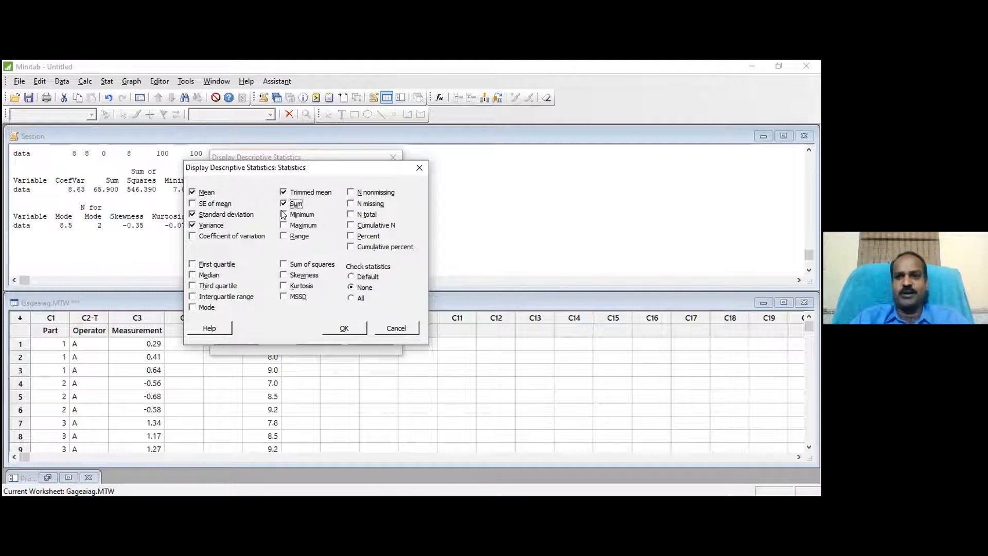
click(284, 214)
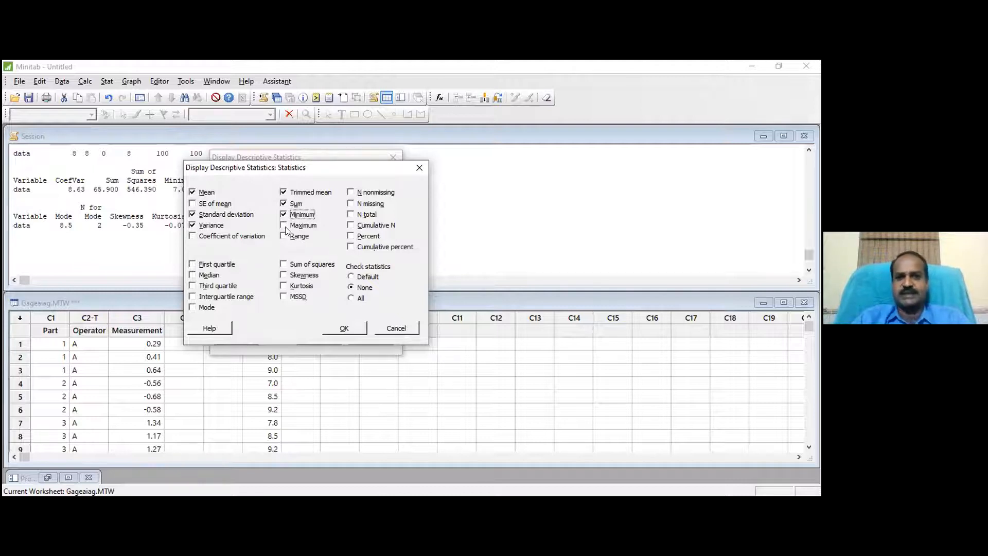
click(284, 226)
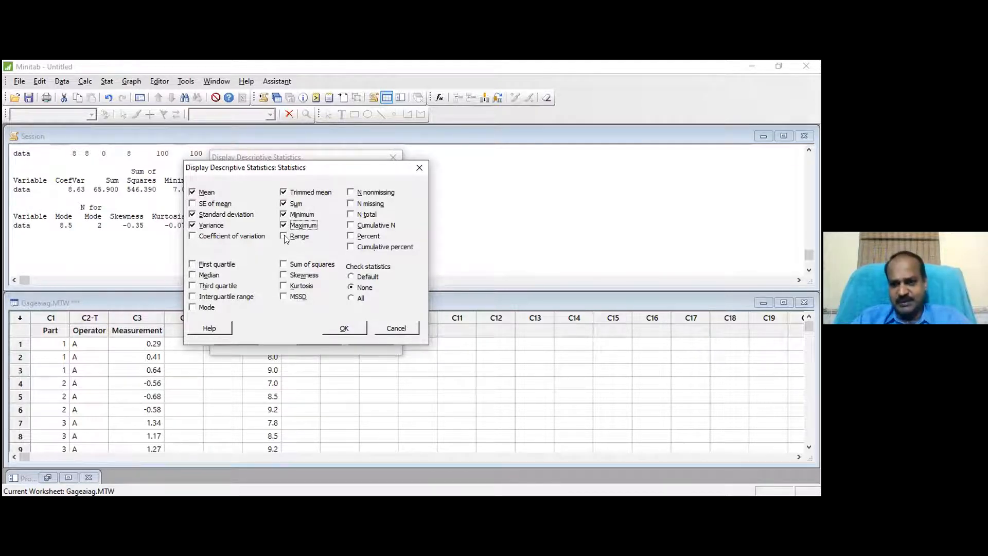
click(285, 237)
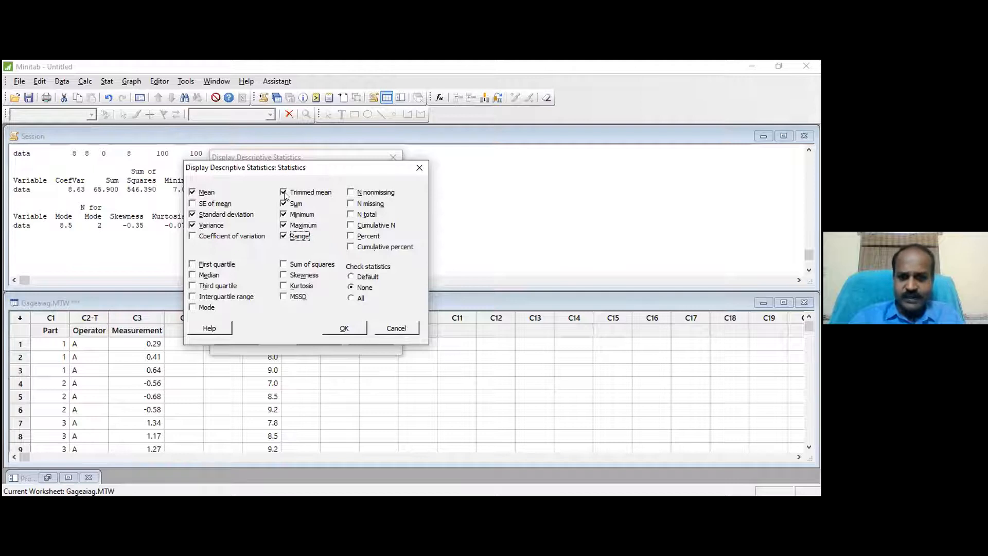
click(345, 329)
click(331, 342)
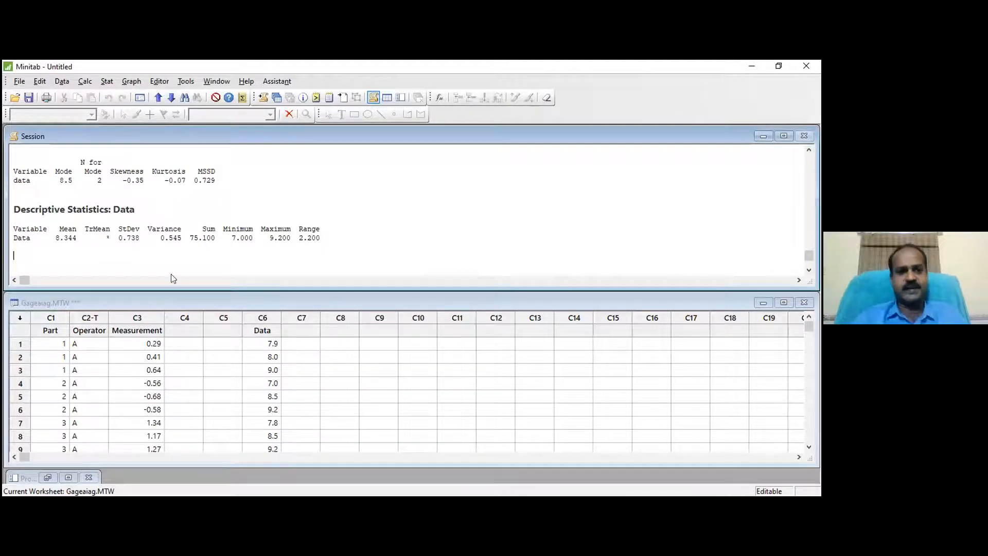
Step: Examine the descriptive statistics output for Data, going across the row from the mean
click(43, 237)
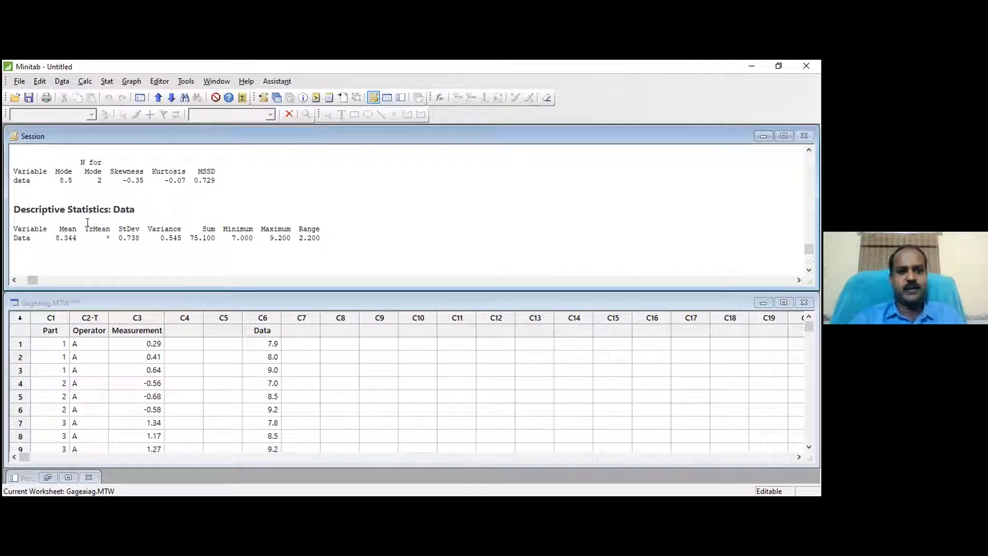
click(56, 232)
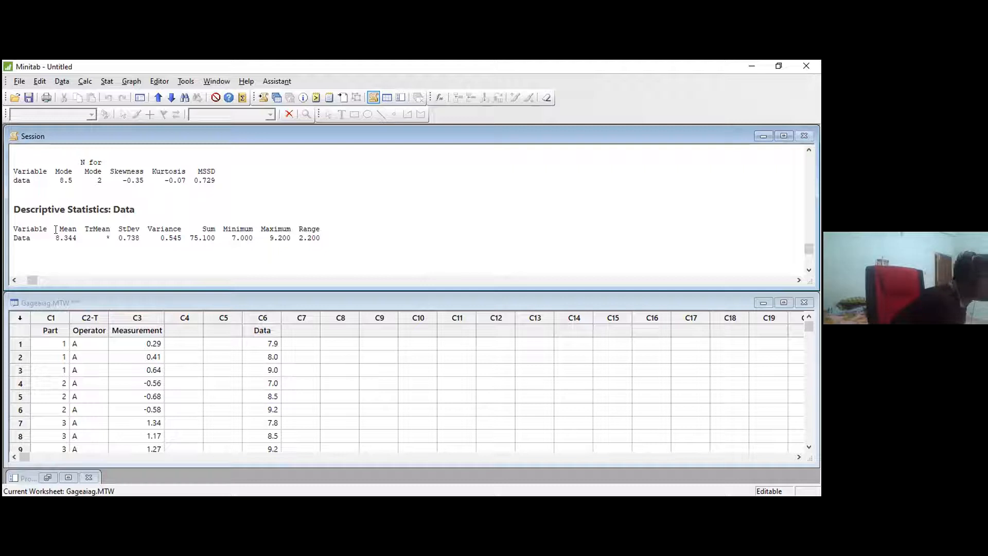
key(Right)
key(Right)
key(Right)
key(Right)
key(Right)
key(Right)
key(Right)
key(Right)
key(Right)
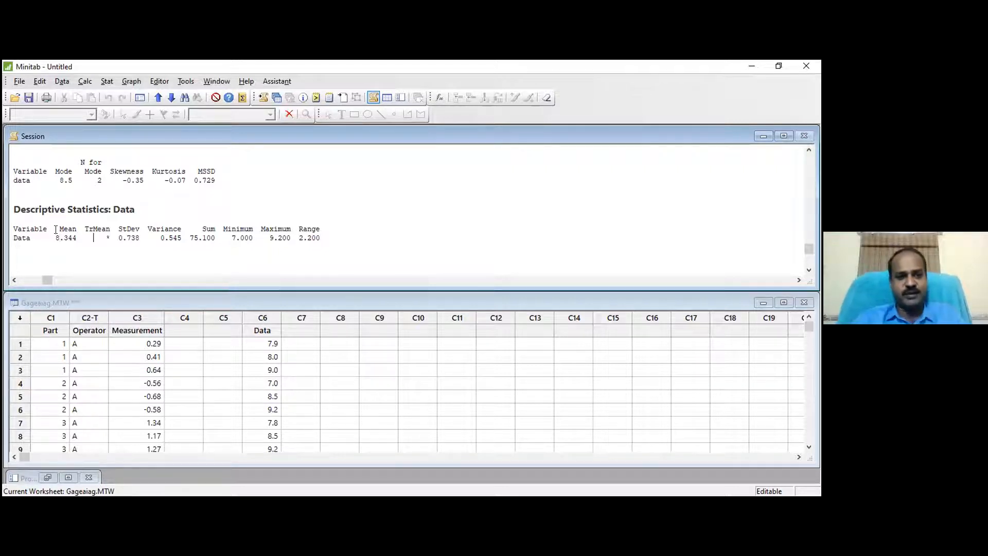
key(Right)
key(Right)
key(Right)
key(Right)
key(Right)
key(Right)
key(Right)
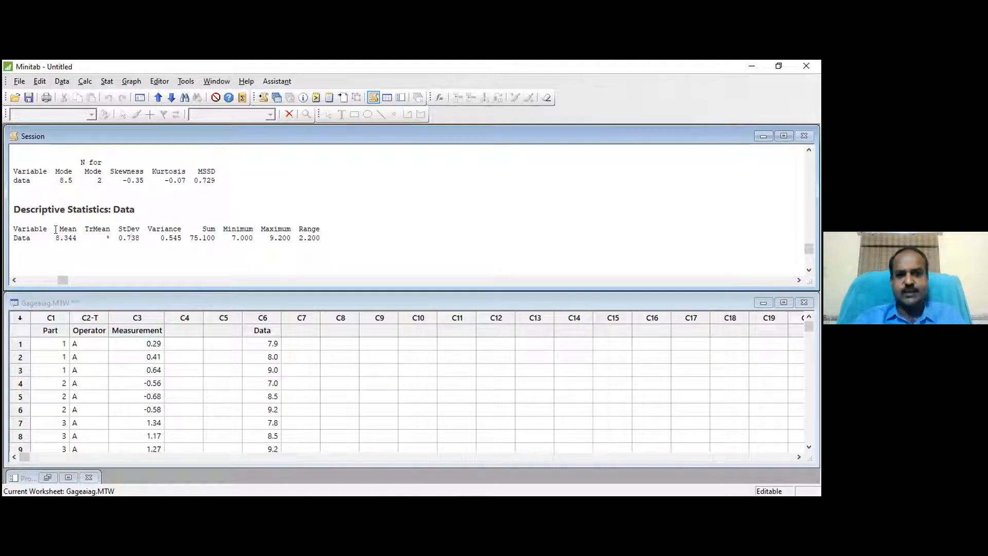
Step: Read the rest of the Data statistics row, through the variance and sum to the minimum, maximum and range
key(Right)
key(Right)
key(Right)
key(Right)
key(Right)
key(Right)
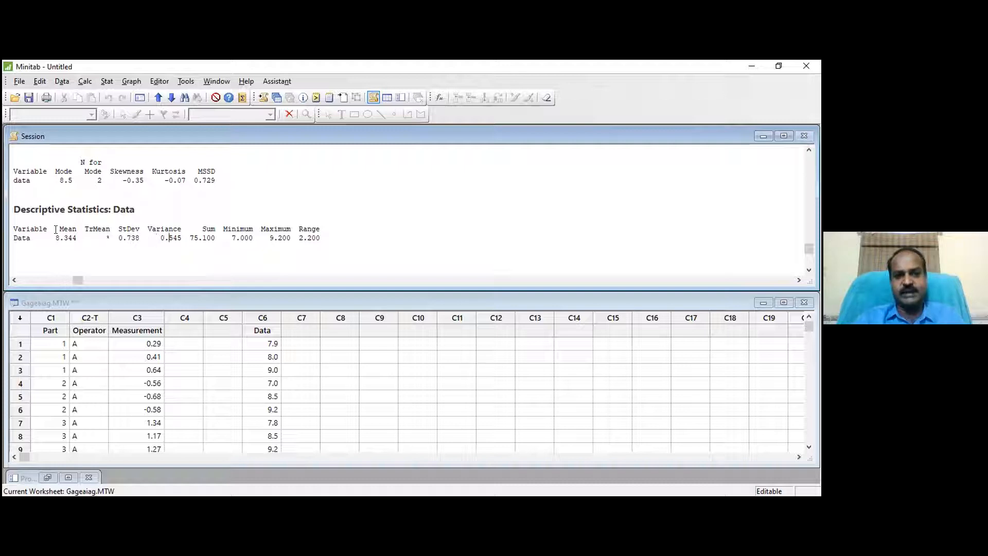
key(Right)
key(Right)
key(Right)
key(Right)
key(Right)
key(Right)
key(Right)
key(Right)
key(Right)
key(Right)
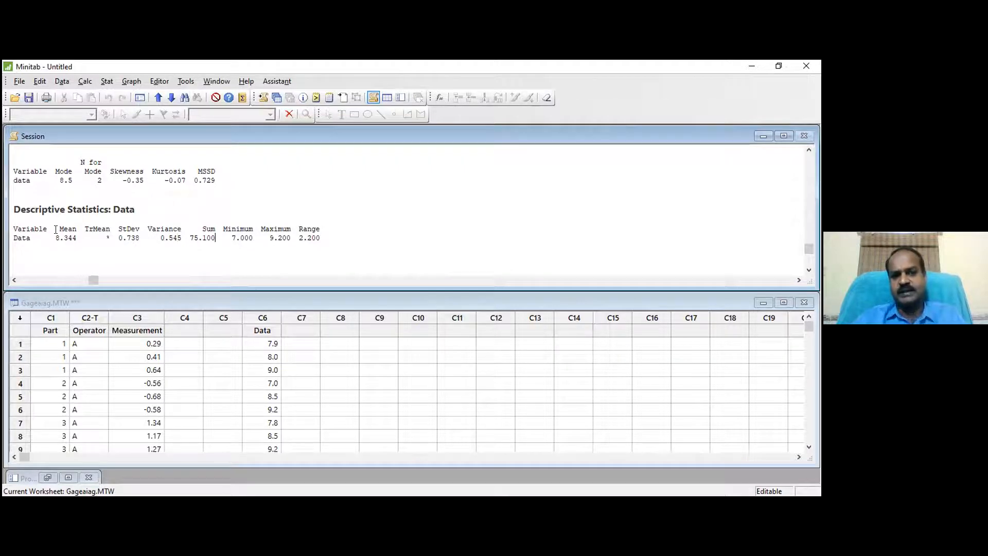
key(Right)
key(Right)
key(Right)
key(Right)
key(Right)
key(Right)
key(Right)
key(Right)
key(Right)
key(Right)
key(Right)
key(Right)
key(Right)
key(Right)
key(Right)
key(Right)
key(Right)
key(Right)
key(Right)
key(Right)
key(Right)
key(Right)
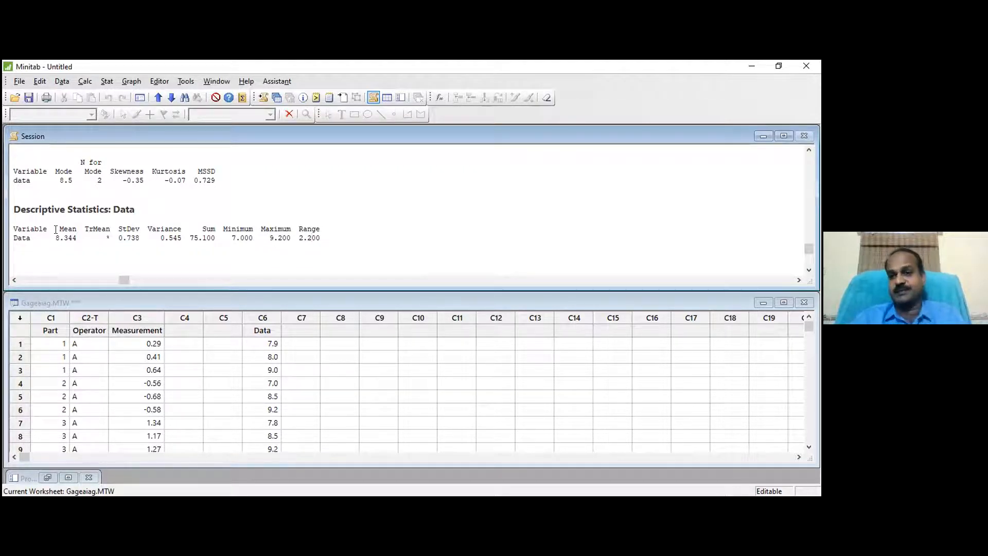
Step: Rerun Display Descriptive Statistics for the Data column with all statistics included, and view the complete output
click(107, 82)
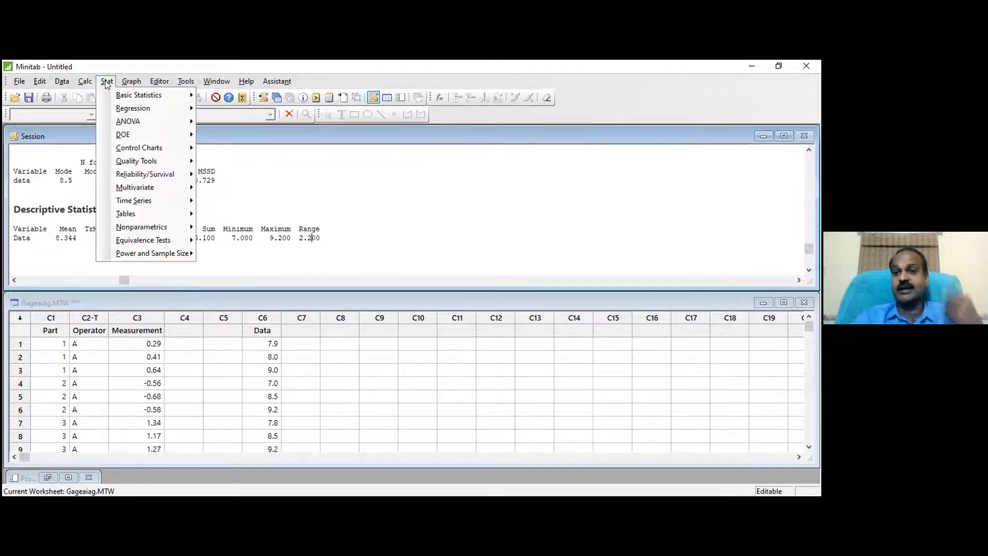
mouse_move(114, 96)
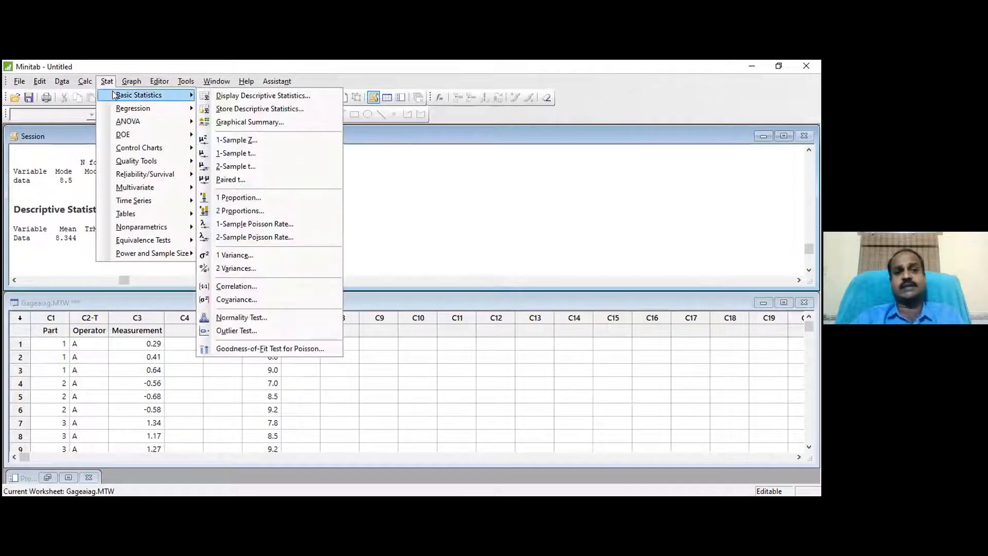
click(237, 94)
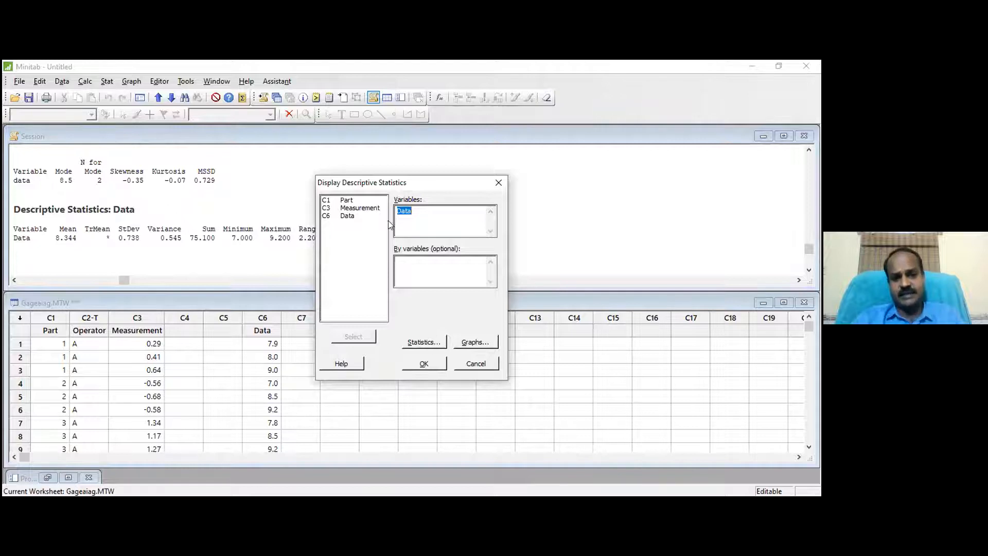
click(429, 343)
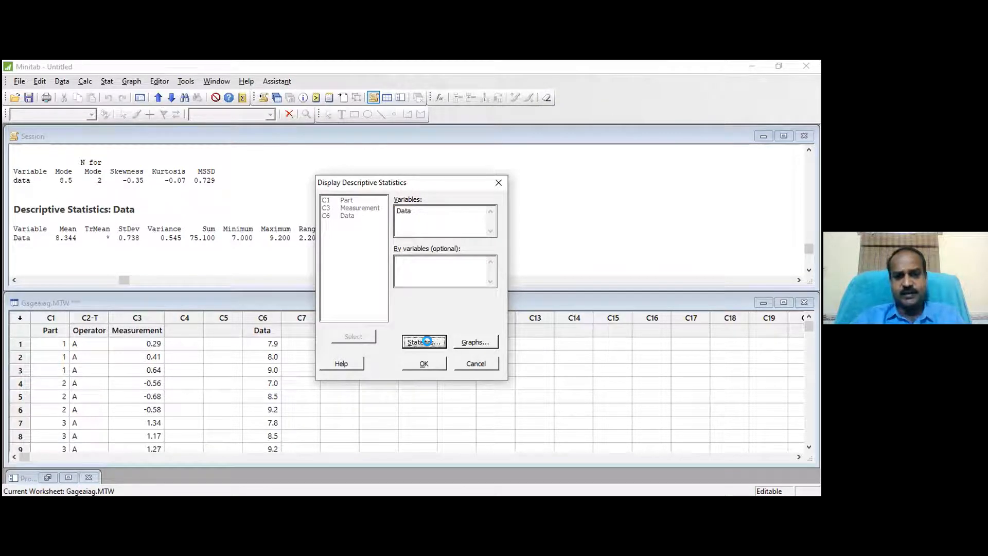
click(456, 324)
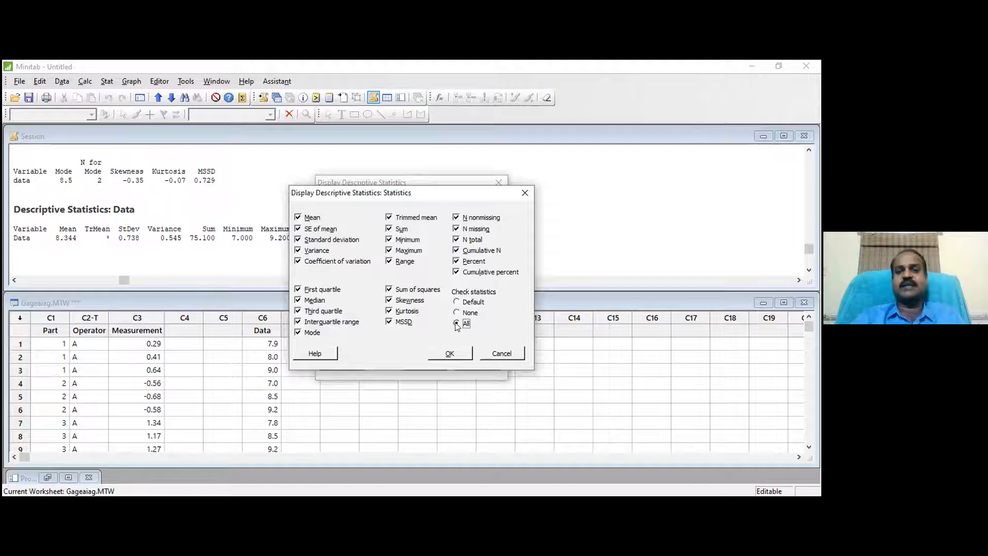
click(459, 357)
click(431, 362)
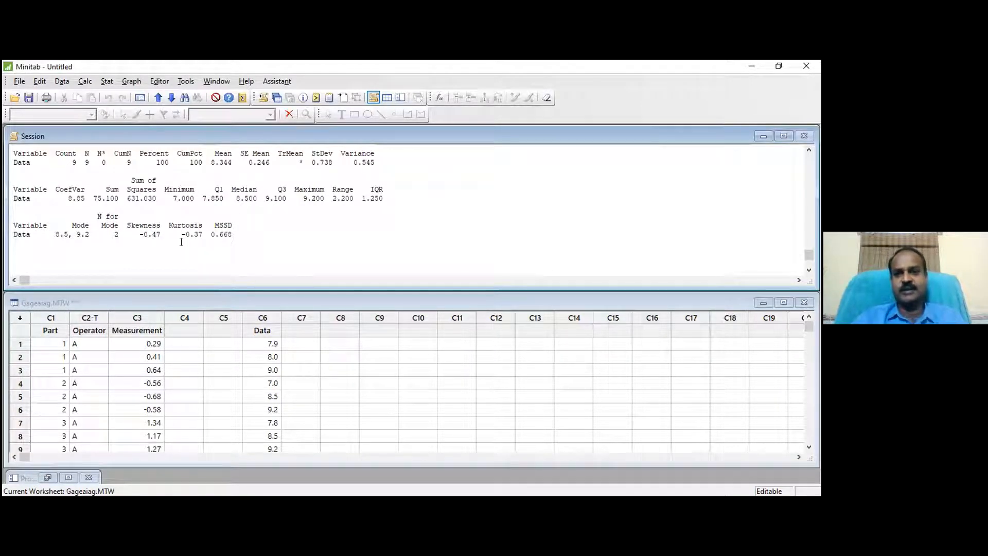
click(69, 187)
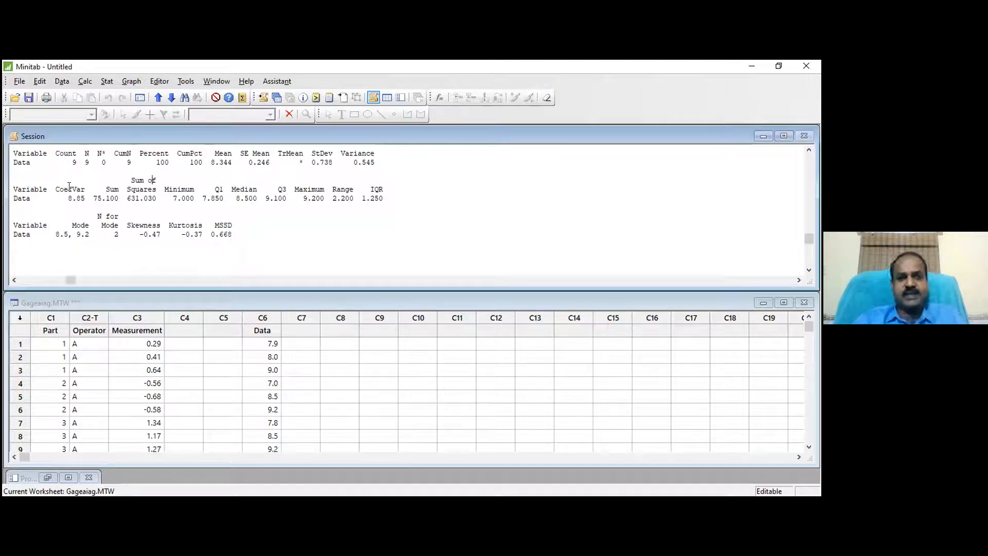
scroll(69, 187, up, 2)
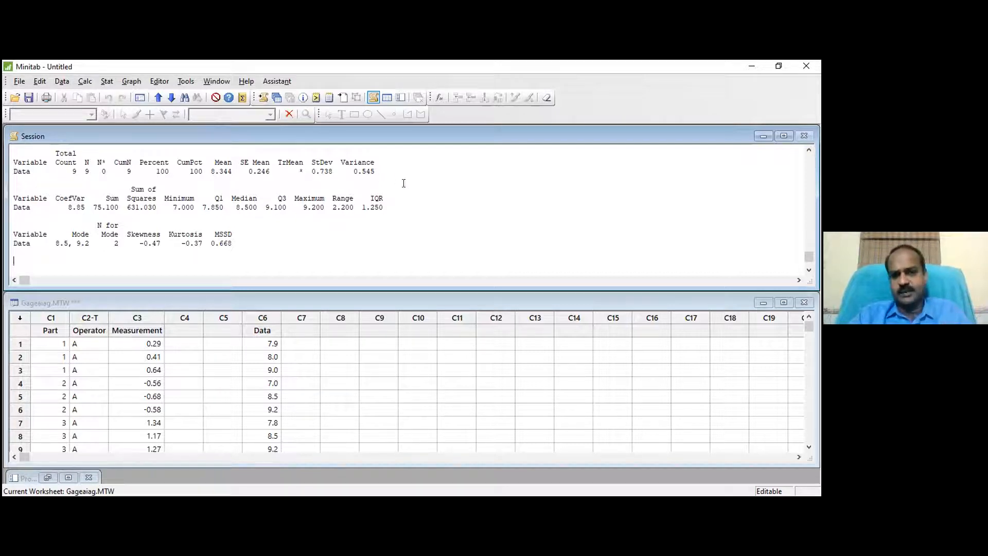
Step: Name worksheet column C8 "Gage R&R"
click(298, 398)
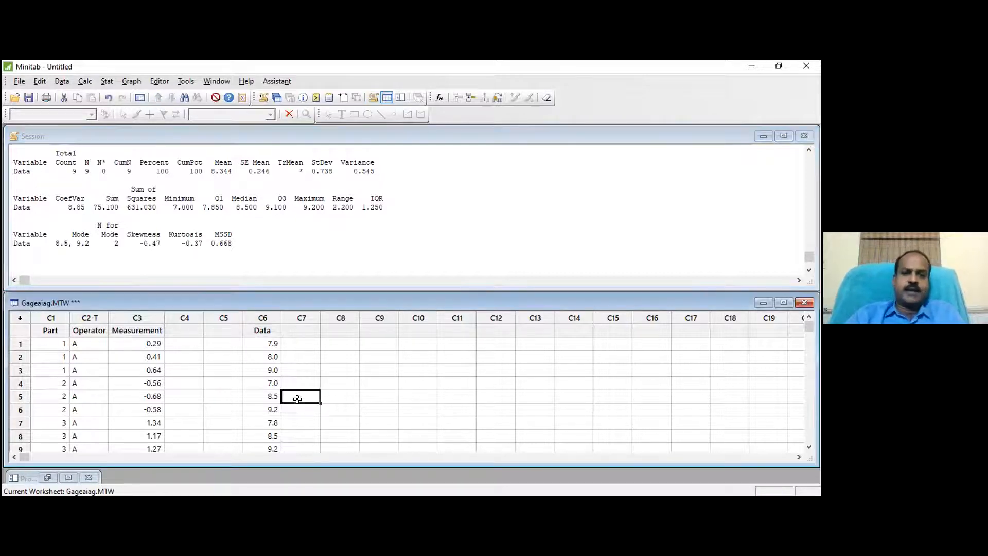
click(342, 330)
text(Ga)
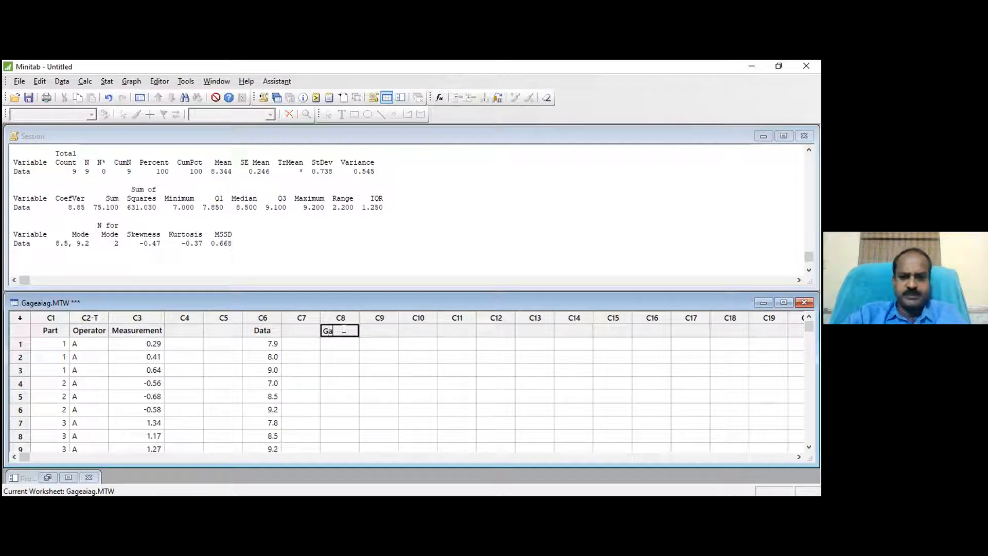
text(ge R&R)
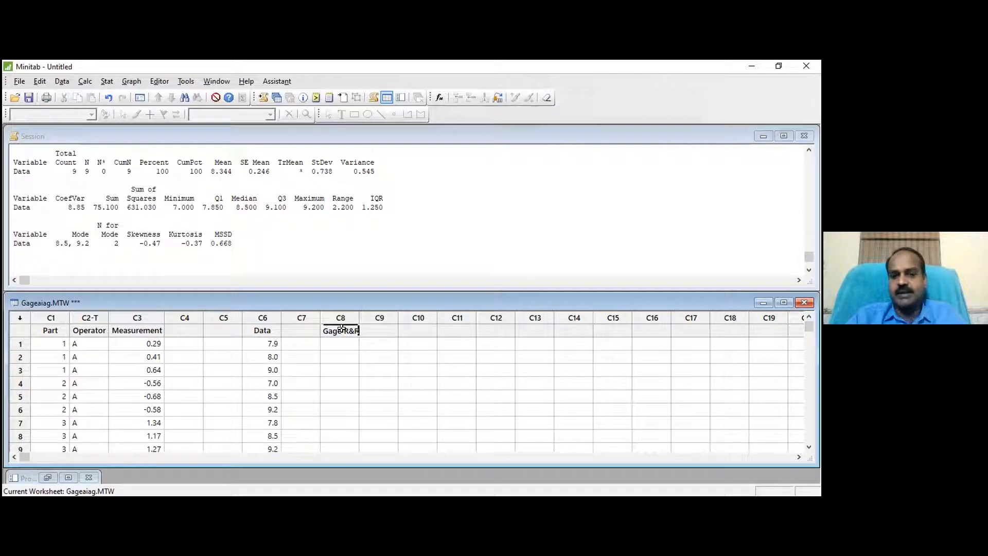
key(Return)
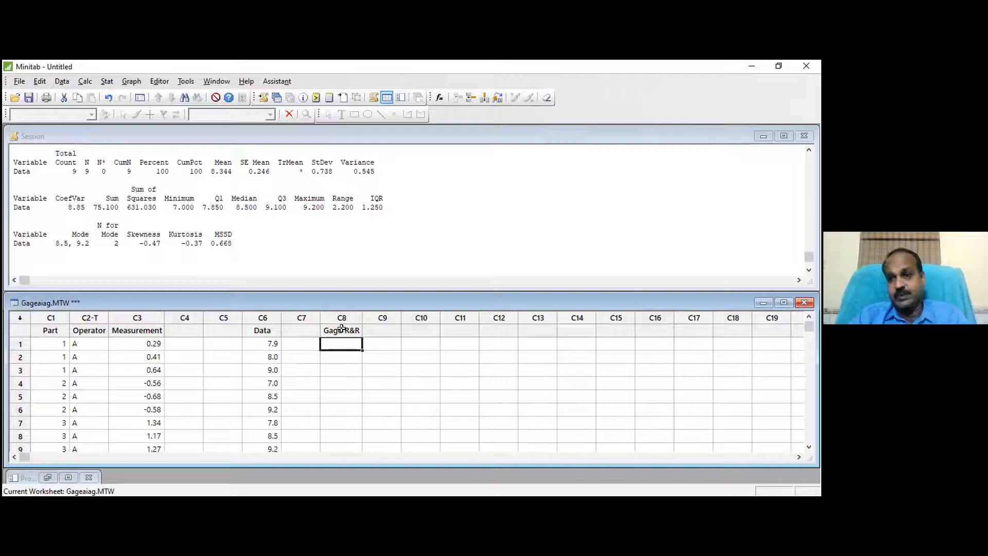
Step: Enter "Accuracy" in row 1 of the Gage R&R column and "Precision" in row 1 of column C10
text(Accuracy)
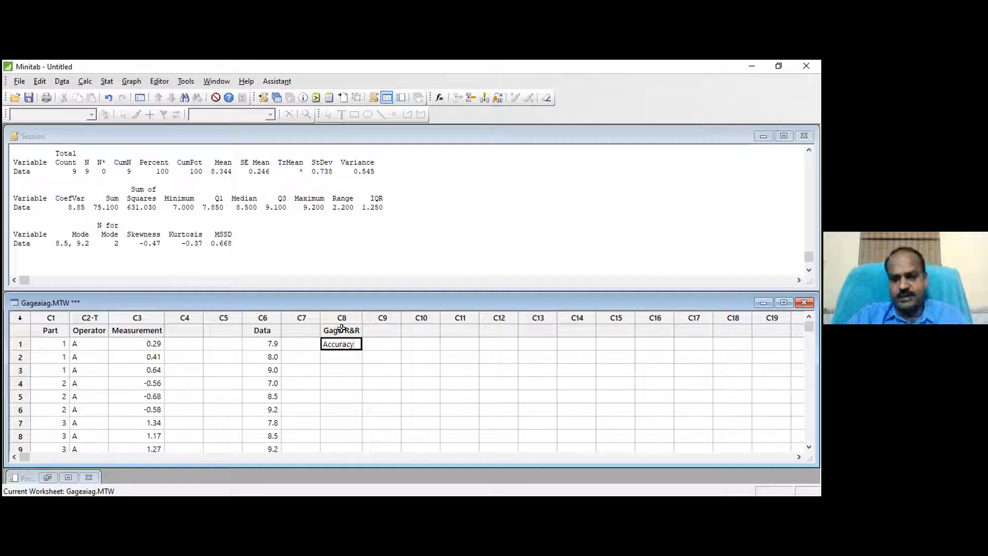
key(Return)
key(Right)
key(Right)
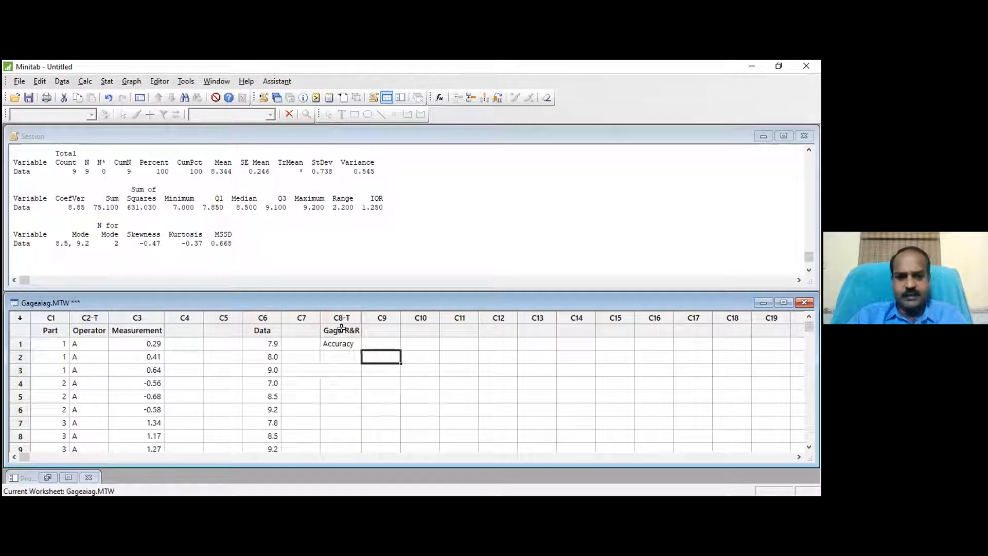
key(Up)
key(Left)
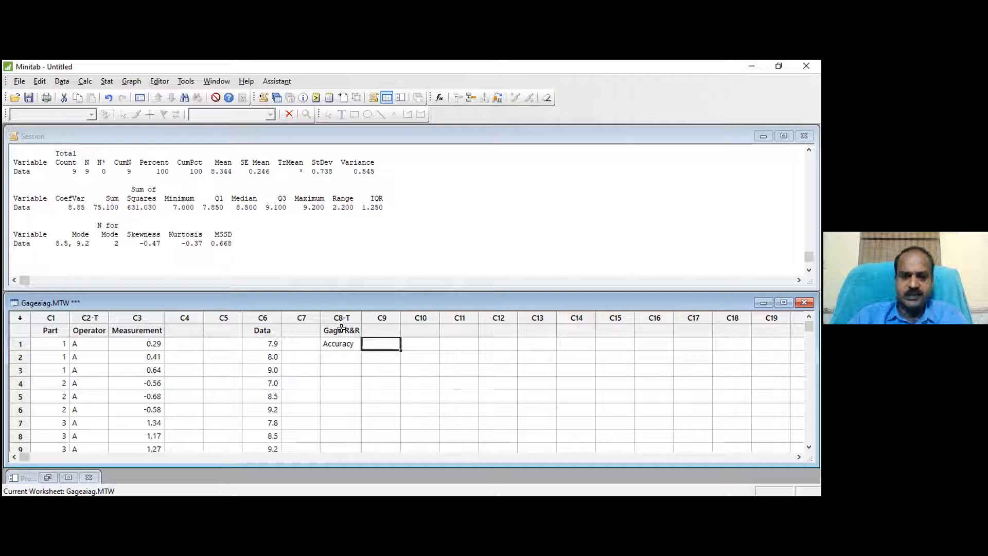
key(Right)
text(P)
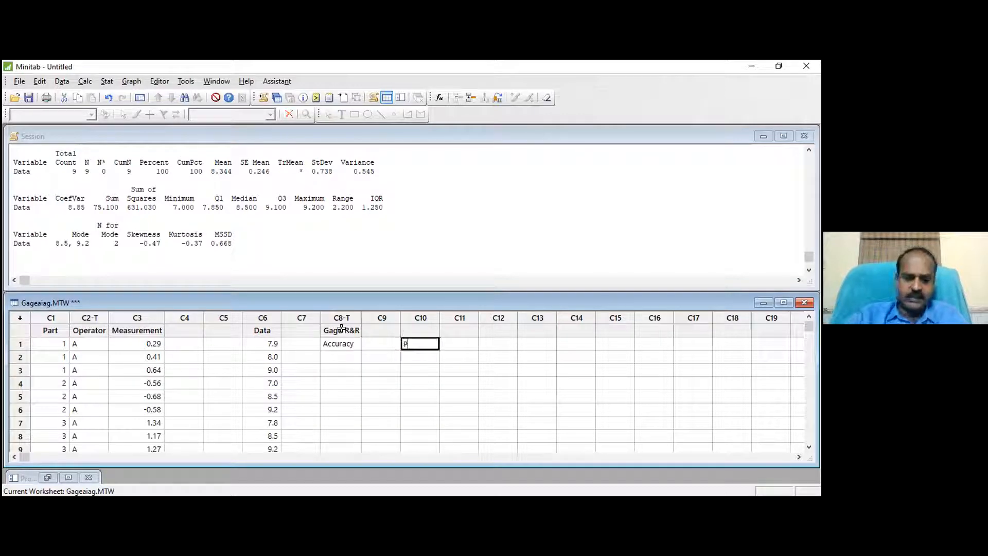
text(recisio)
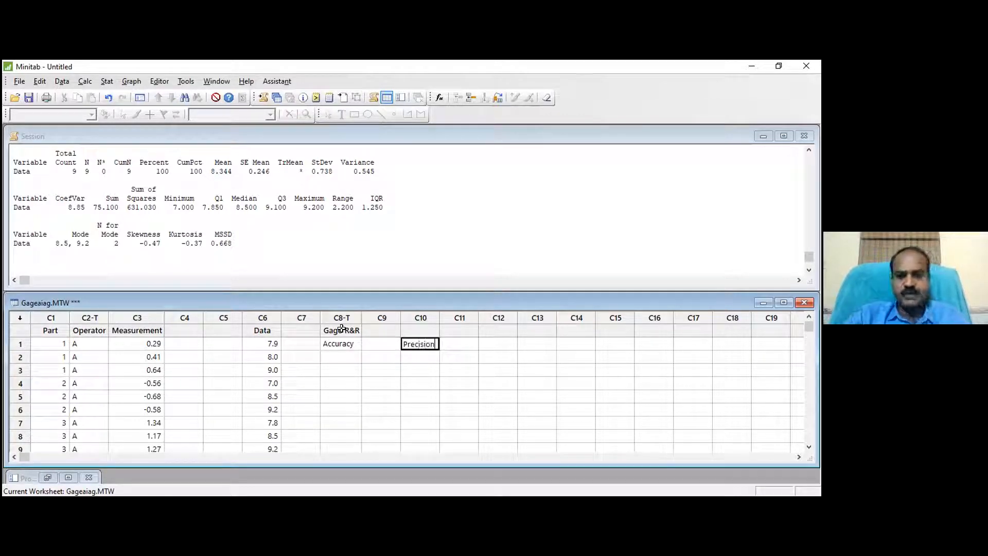
text(n)
key(Return)
Step: List "Bias", "Linearity" and "Stability" under Accuracy in rows 2 to 4 of column C8
key(Left)
key(Left)
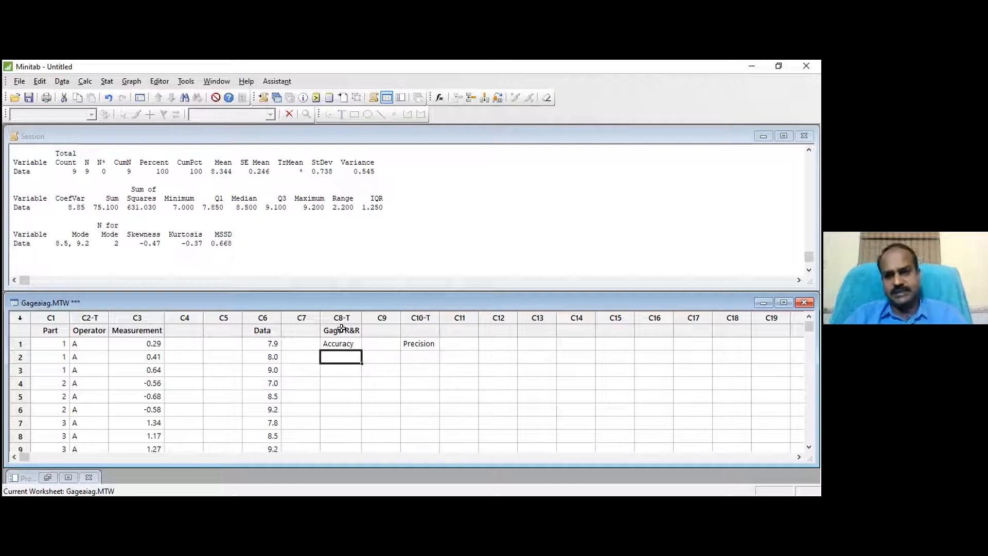
text(Bias)
key(Return)
text(Linearity)
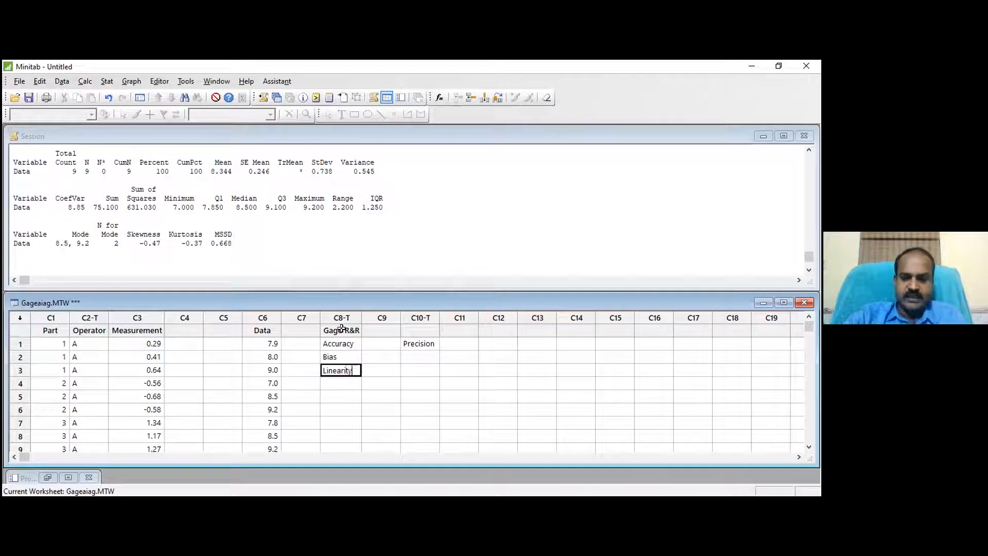
key(Return)
text(Stability)
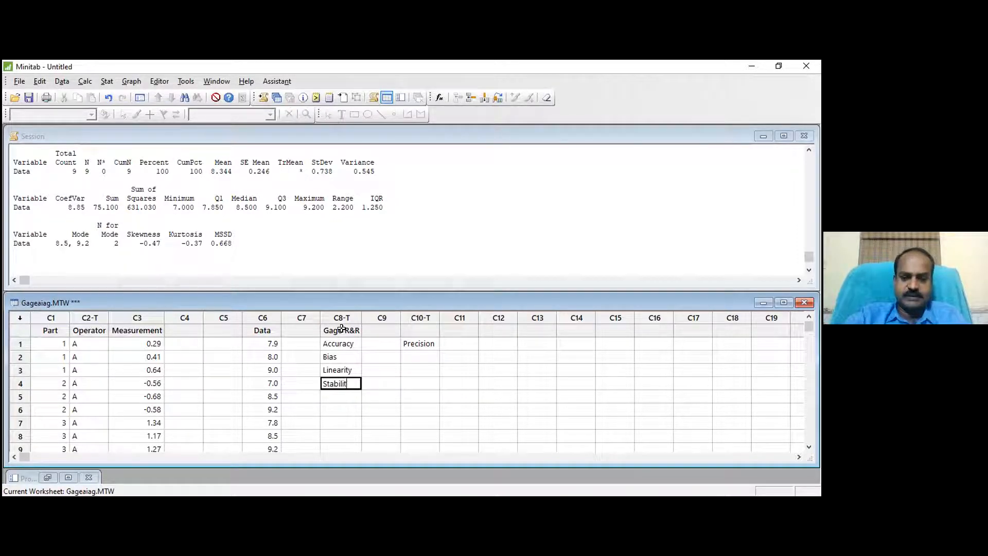
key(Return)
Step: List "Repeatability" and "Reproducibility" under Precision in rows 2 and 3 of column C10
key(Up)
key(Up)
key(Up)
key(Right)
key(Right)
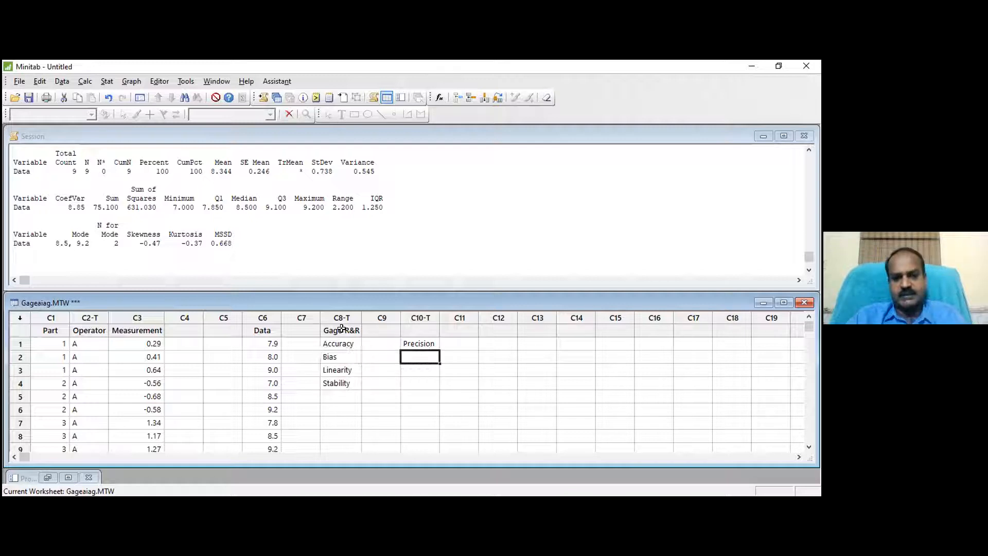
text(Repeatability)
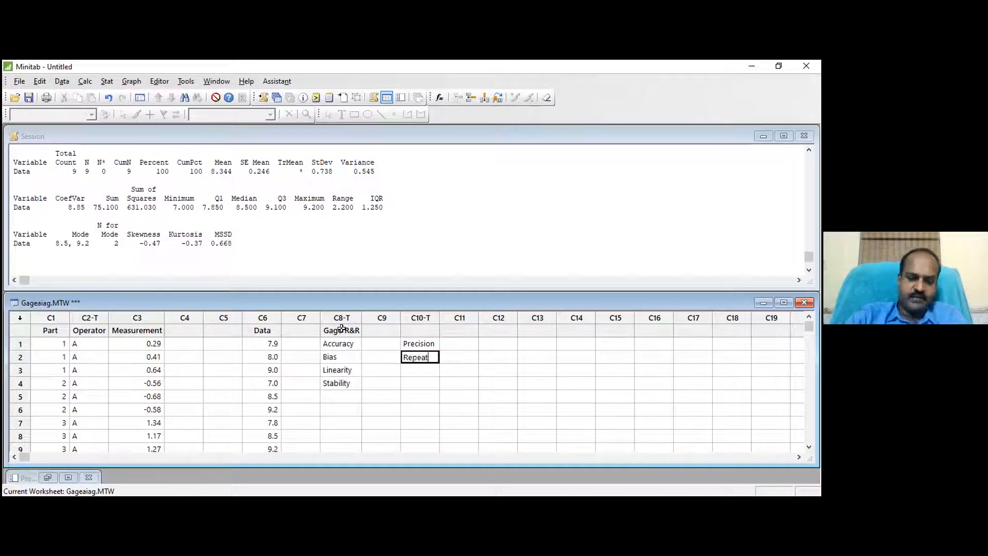
key(Return)
text(Reproducibility)
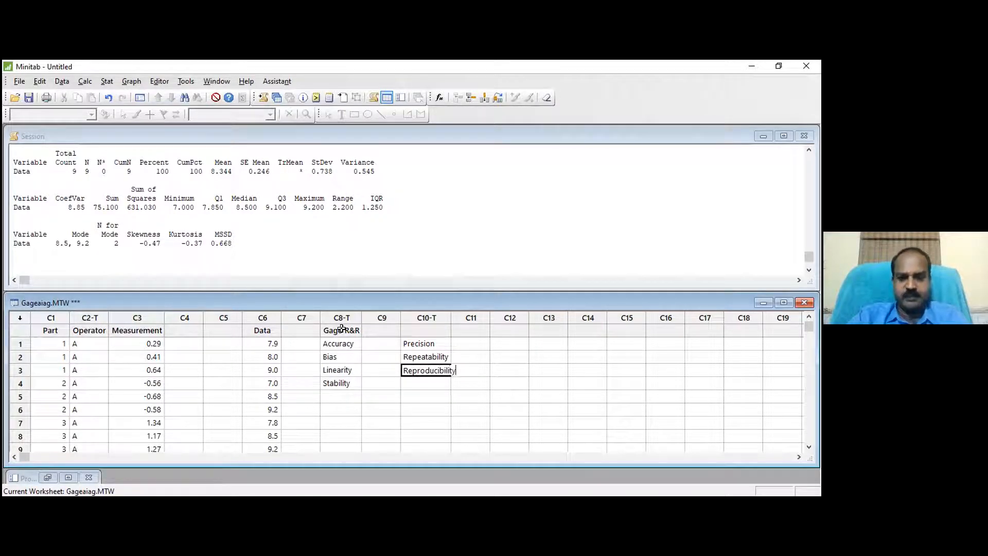
key(Return)
Step: Enter "Calibration", "Choice of Gauge" and "Maintenance" in rows 6 to 8 of the Gage R&R column
key(Down)
key(Down)
key(Left)
key(Left)
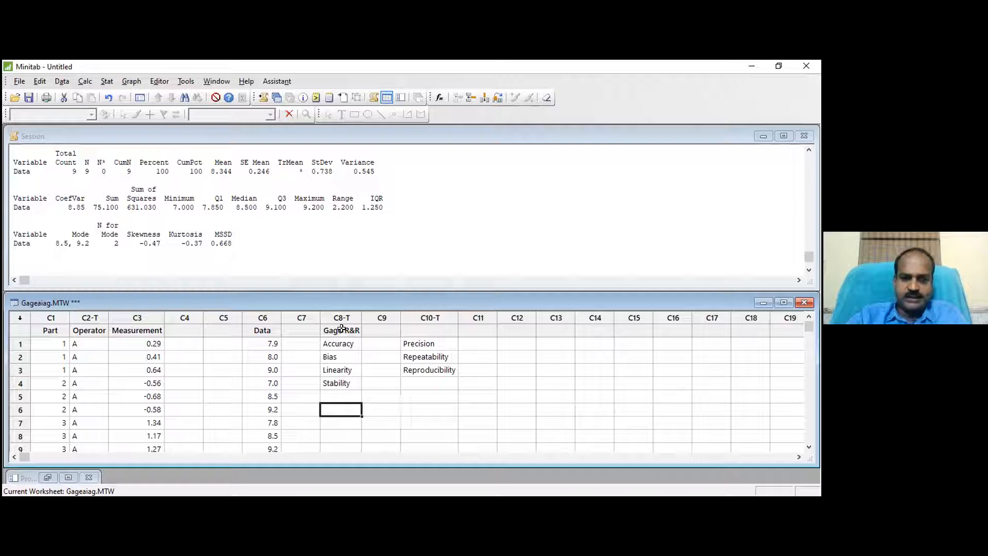
text(Calibration)
key(Return)
text(C)
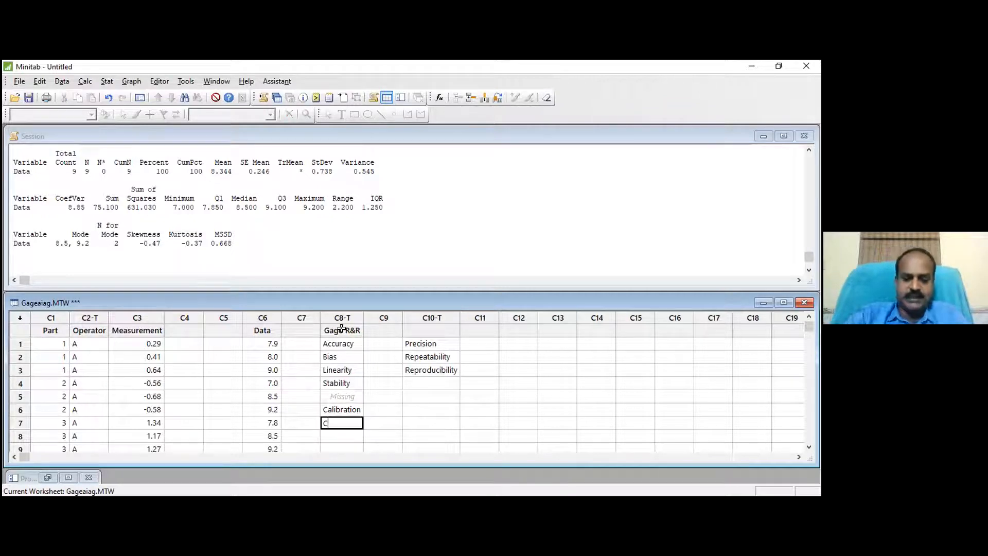
text(hoice o)
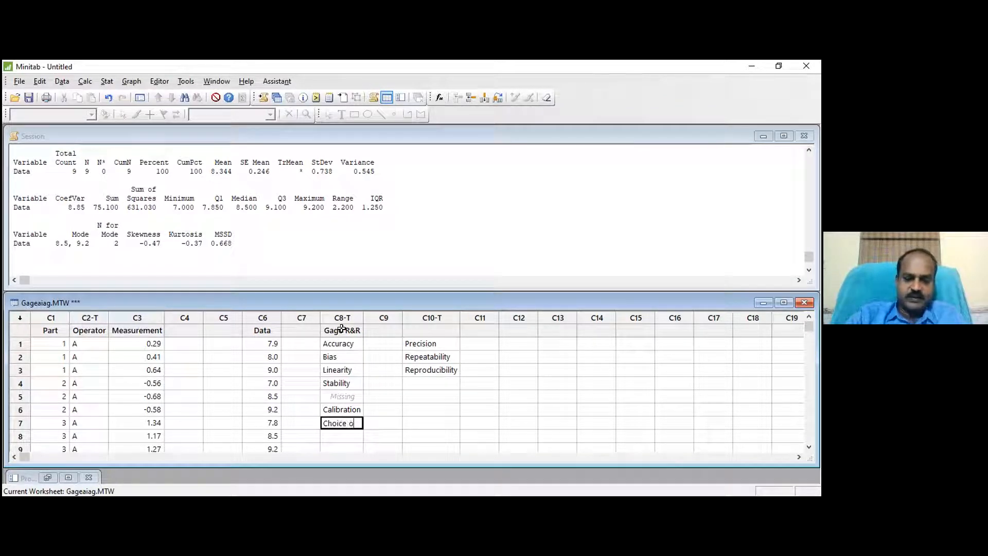
text(f Gauge)
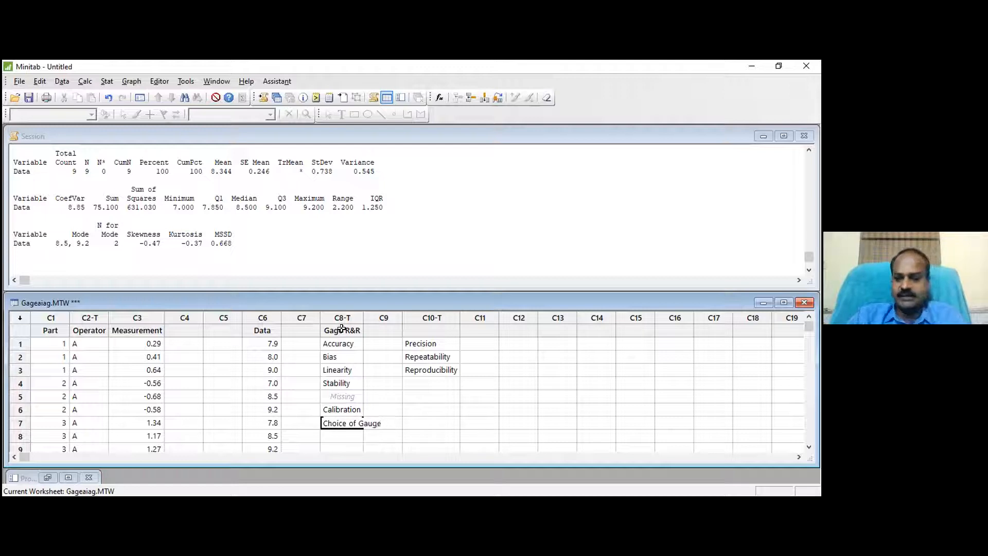
key(Return)
text(Maintenance)
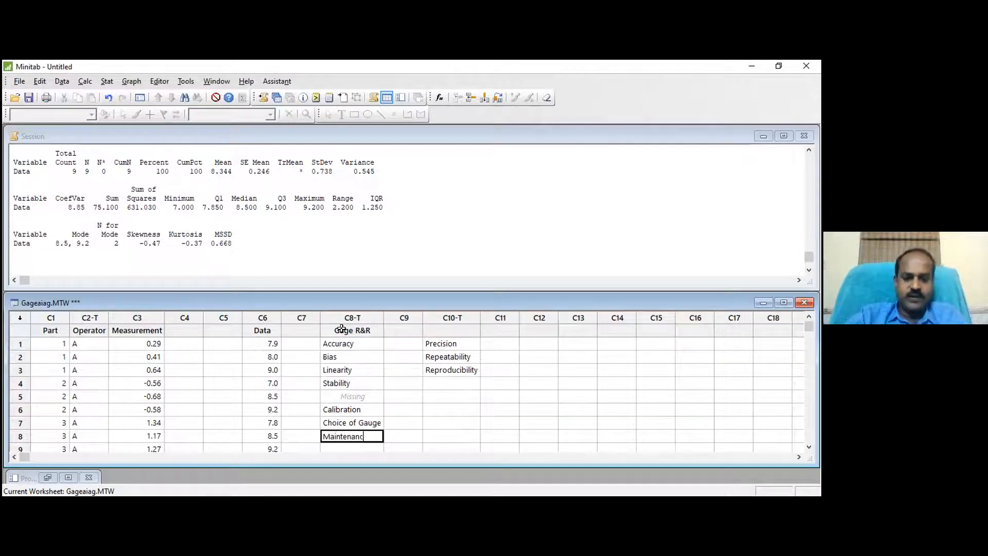
key(Return)
Step: Review the accuracy terms listed in the Gage R&R column and the precision terms in column C10
key(Up)
key(Up)
key(Up)
key(Up)
key(Up)
key(Up)
key(Up)
key(Up)
key(Up)
key(Down)
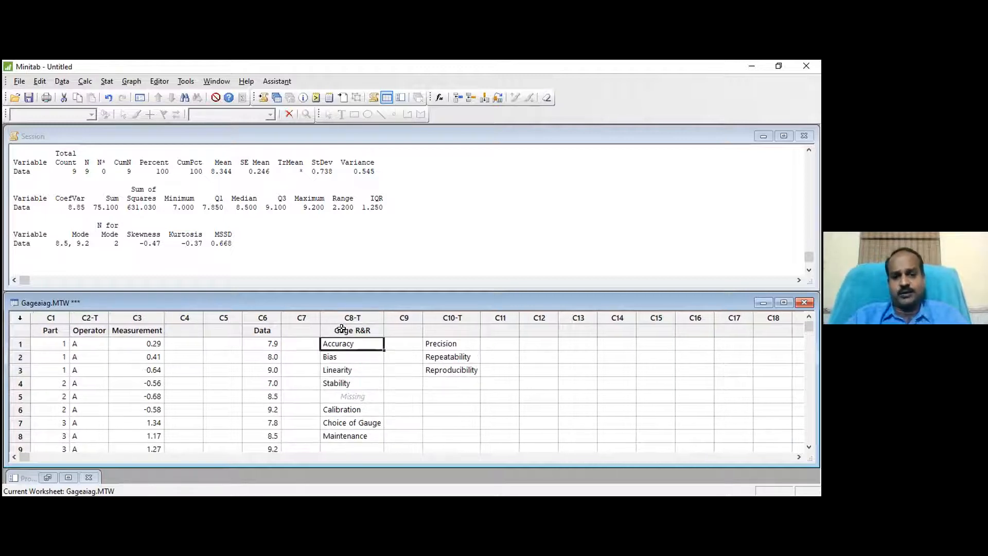
key(Down)
key(Down)
key(Down)
key(Down)
key(Down)
key(Down)
key(Down)
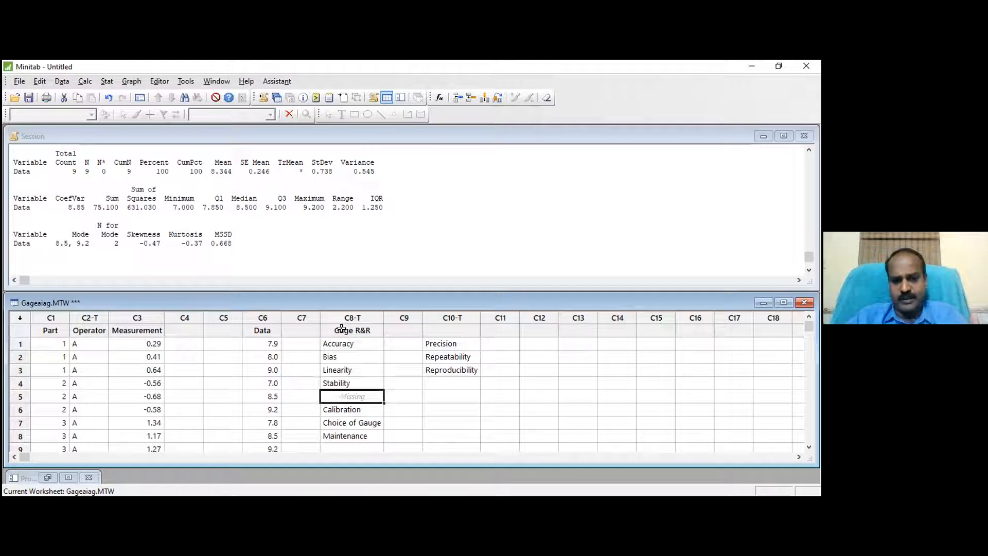
key(Up)
key(Up)
key(Right)
key(Right)
key(Up)
key(Up)
key(Up)
key(Up)
key(Down)
key(Down)
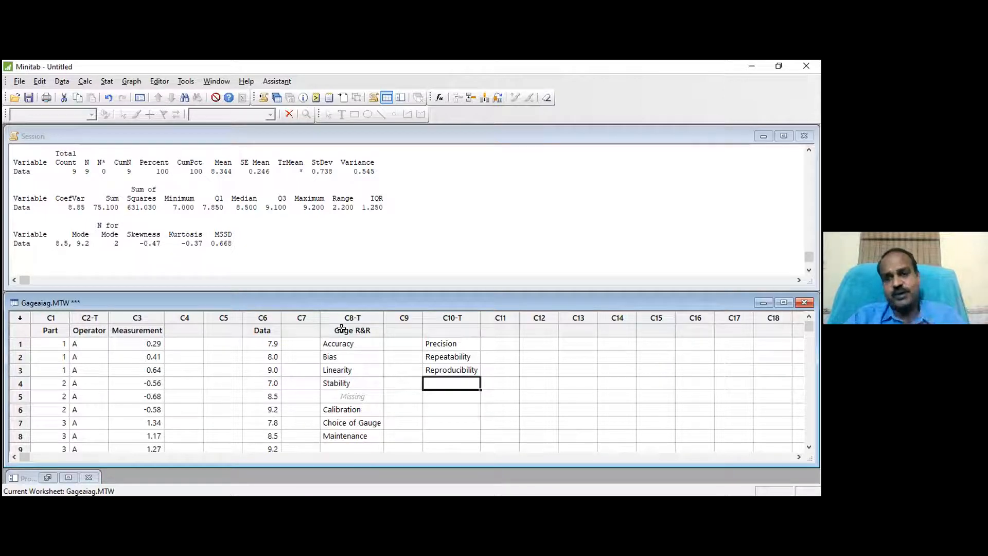
Step: Go through the headings of the Part, Operator and Measurement columns in the gage worksheet
click(43, 331)
key(Tab)
key(Tab)
key(shift+Tab)
key(shift+Tab)
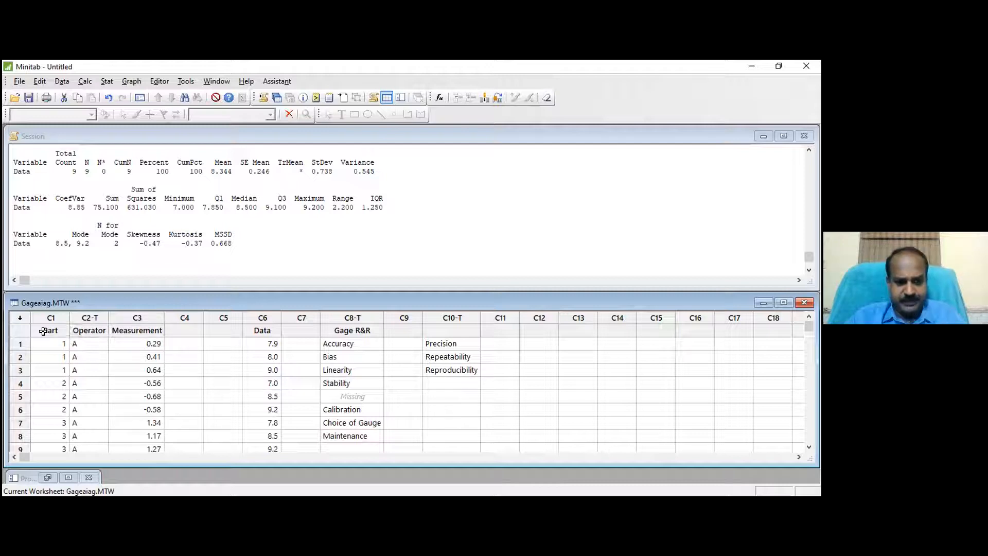
Step: Look through the Part, Operator and Measurement data from the column headings down past the last filled row and back up
key(Tab)
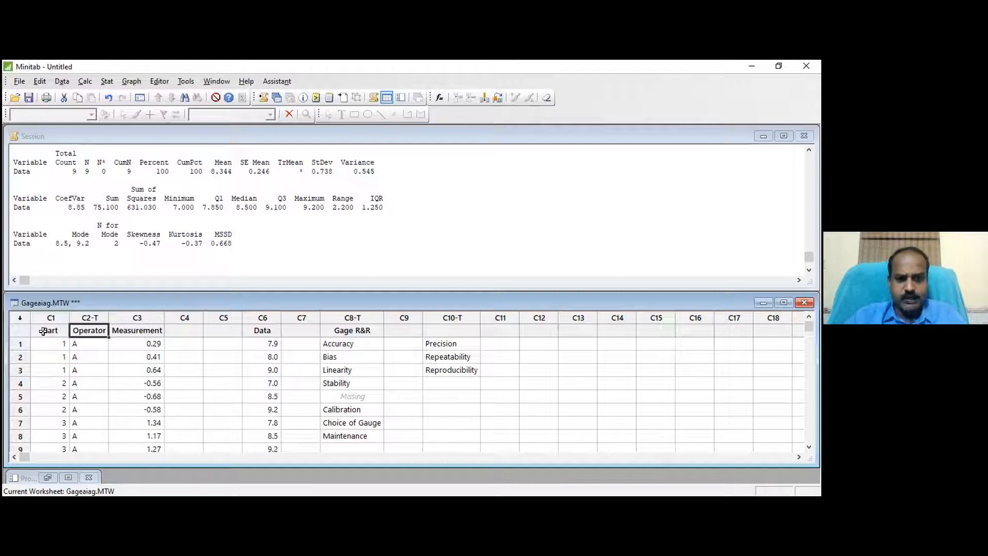
key(shift+Tab)
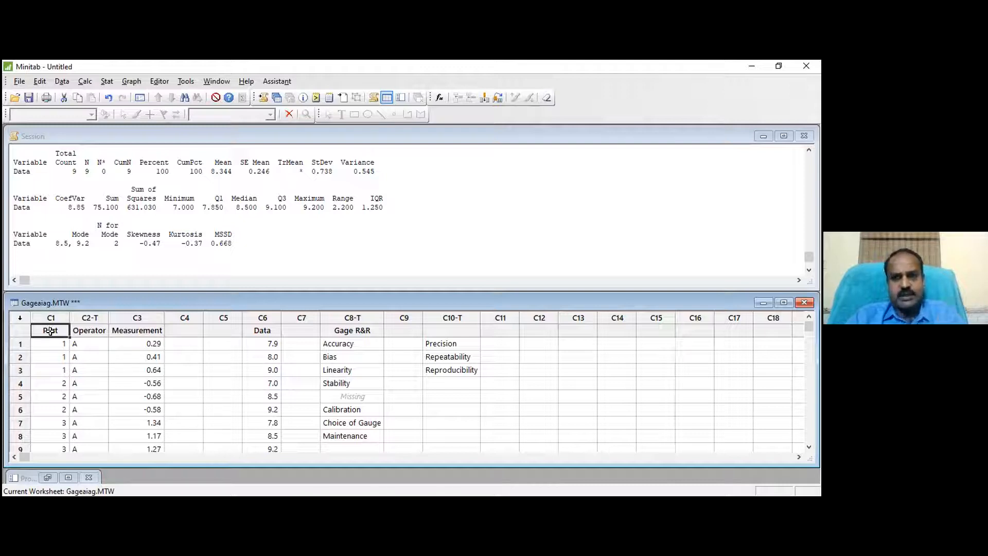
key(Down)
key(Down)
key(Down)
key(Down)
key(Down)
key(Down)
key(Down)
key(Down)
key(Down)
key(Down)
key(Down)
key(Down)
key(Down)
key(Down)
key(Down)
key(Down)
key(Down)
key(Down)
key(Down)
key(Down)
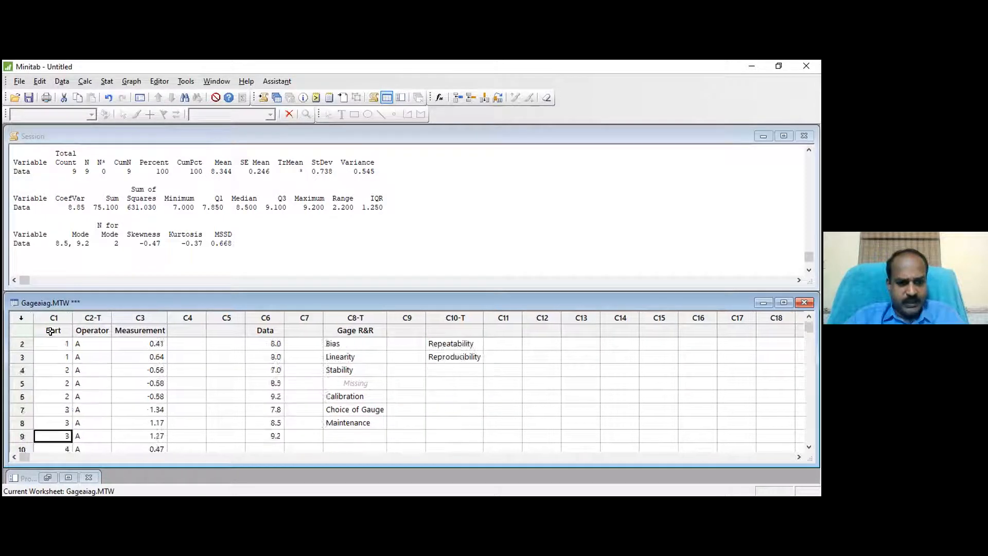
key(Up)
key(Up)
key(Up)
key(Up)
key(Up)
key(Up)
key(Up)
key(Up)
key(Up)
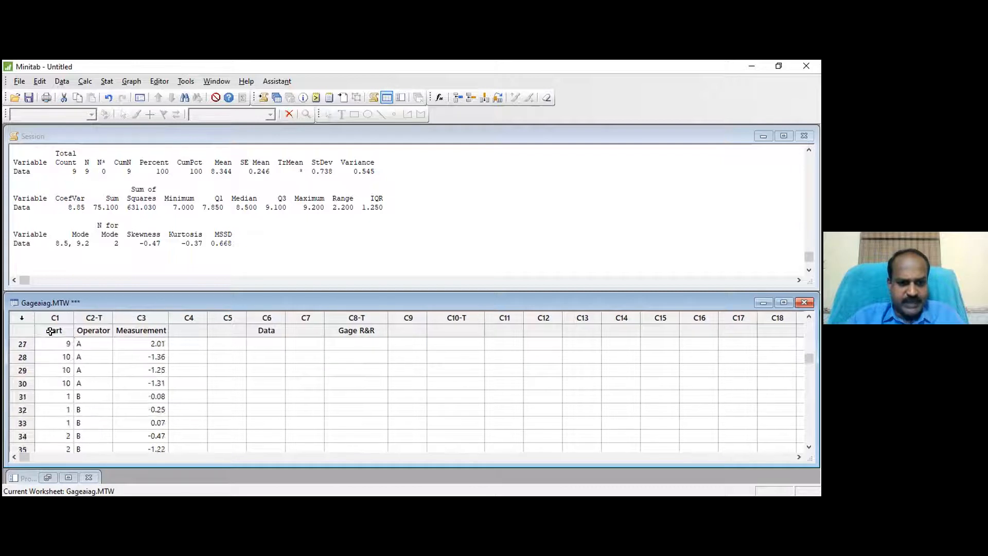
key(Down)
key(Down)
key(Down)
key(Down)
key(Down)
key(Down)
key(Down)
key(Down)
key(Down)
key(Down)
key(Down)
key(Down)
key(Down)
key(Down)
key(Down)
key(Down)
key(Down)
key(Down)
key(Down)
key(Down)
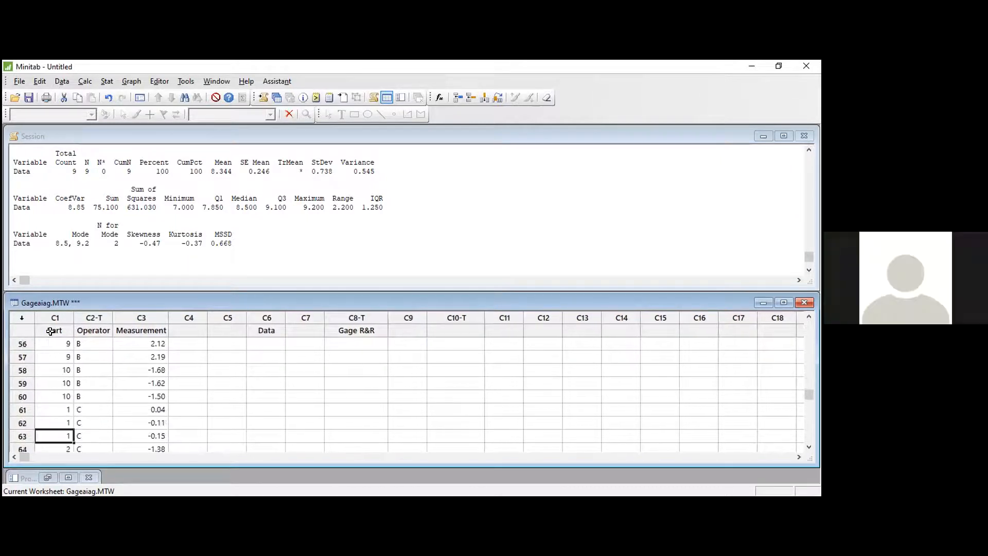
key(Down)
key(Down)
key(Down)
key(Down)
key(Down)
key(Down)
key(Down)
key(Down)
key(Down)
key(Down)
key(Down)
key(Down)
key(Down)
key(Down)
key(Down)
key(Down)
key(Down)
key(Down)
key(Down)
key(Down)
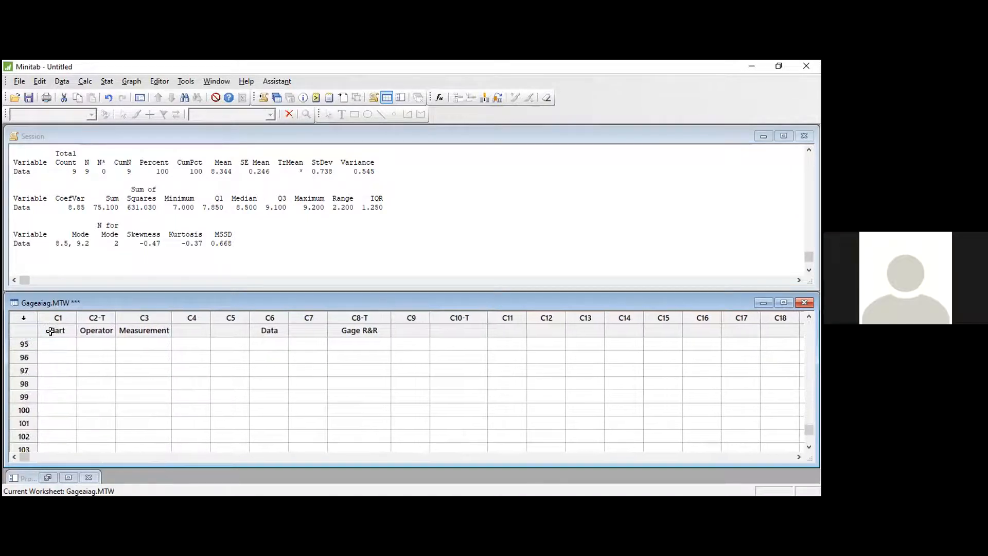
key(Up)
key(Up)
key(Up)
key(Up)
key(Up)
key(Up)
key(Up)
key(Up)
key(Up)
key(Up)
key(Up)
key(Up)
key(Up)
key(Up)
key(Up)
key(Up)
key(Up)
key(Up)
key(Up)
key(Up)
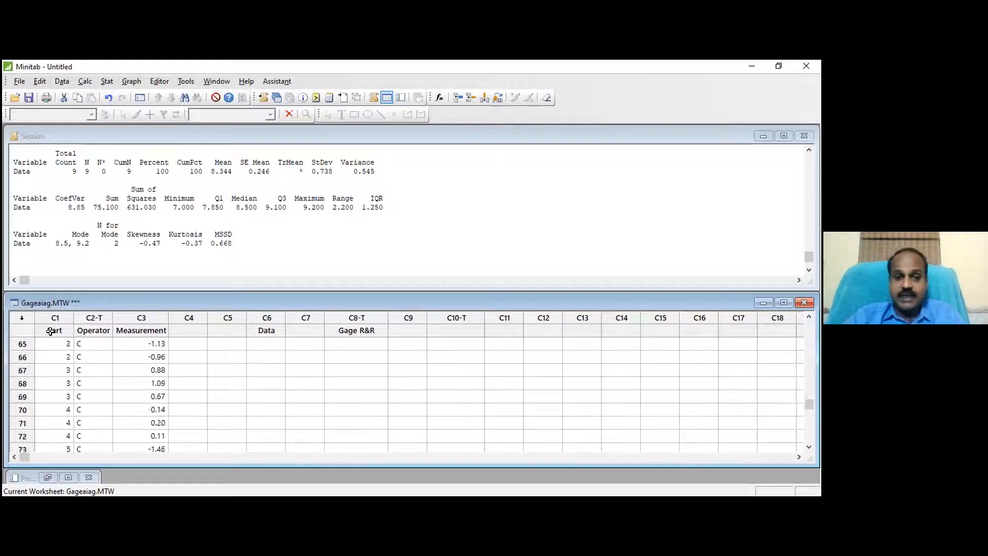
key(Up)
key(Up)
key(Up)
key(Up)
key(Up)
key(Up)
key(Up)
key(Up)
key(Up)
key(Up)
key(Up)
key(Up)
key(Up)
key(Up)
key(Up)
key(Up)
key(Up)
key(Up)
key(Up)
key(Up)
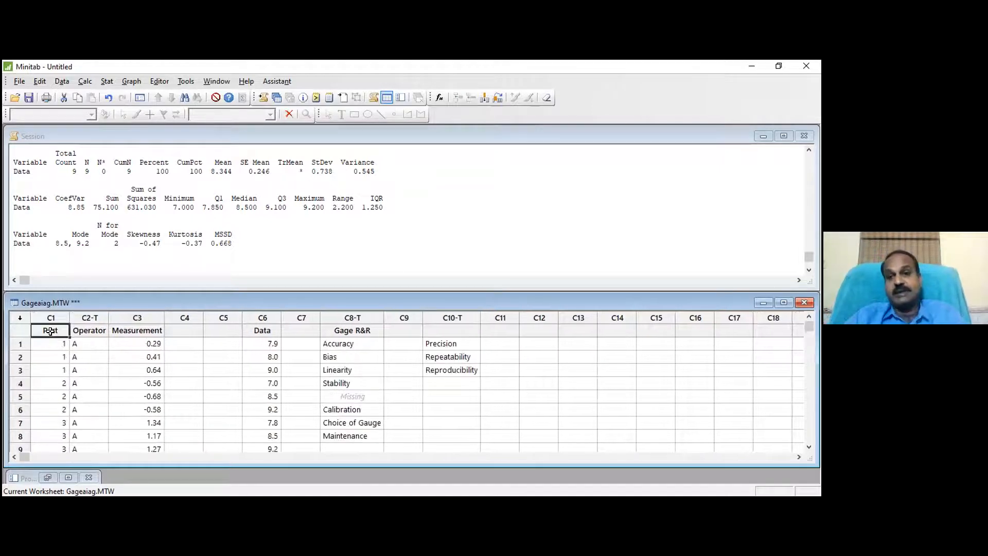
Step: Enter "USL" and "LSL" in rows 2 and 3 of the empty column C5
key(Down)
key(Down)
key(Down)
key(Down)
key(Right)
key(Right)
key(Right)
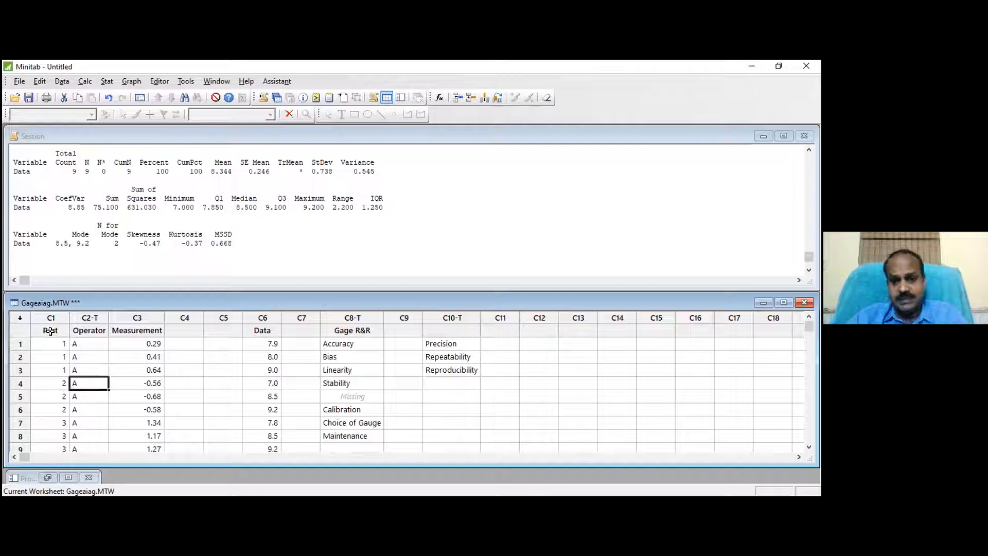
key(Right)
key(Up)
key(Up)
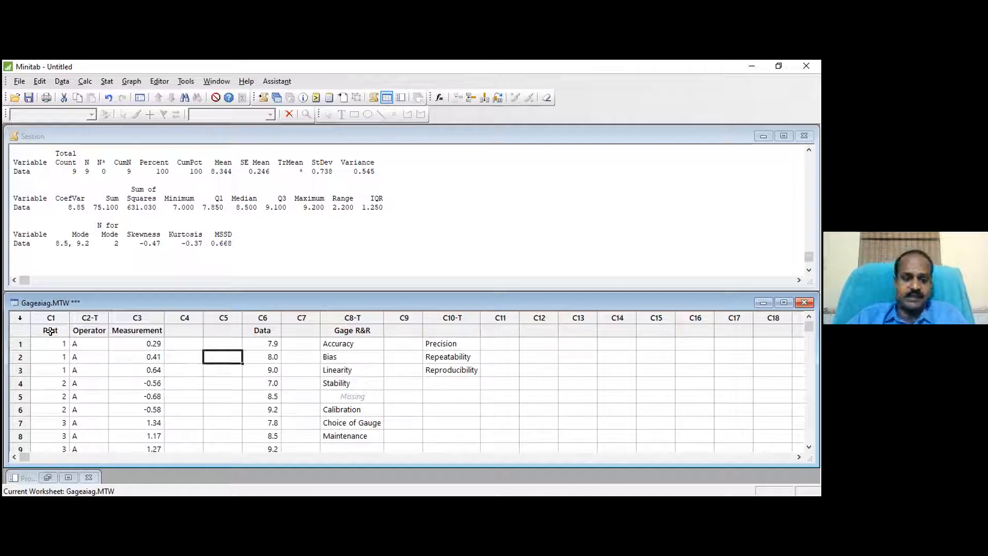
text(USL)
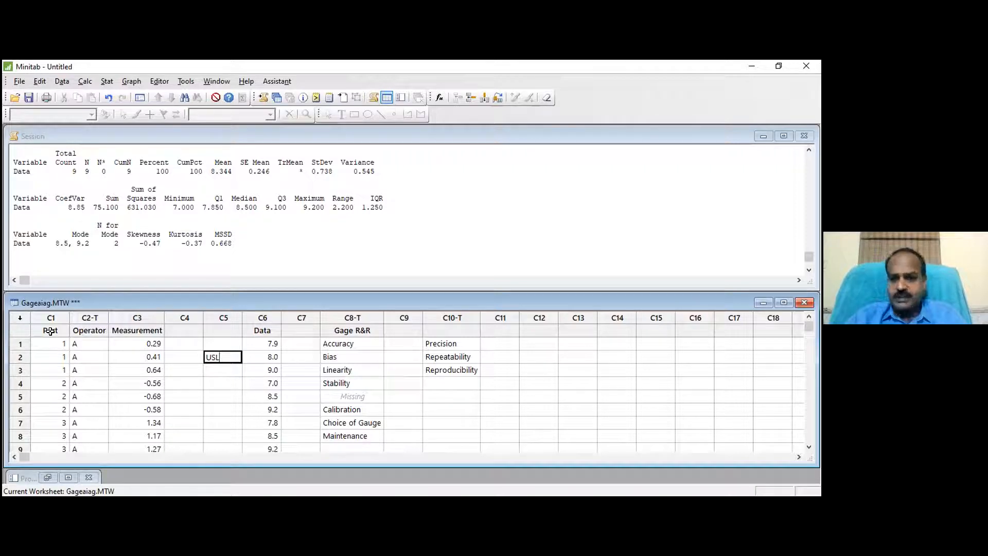
key(Return)
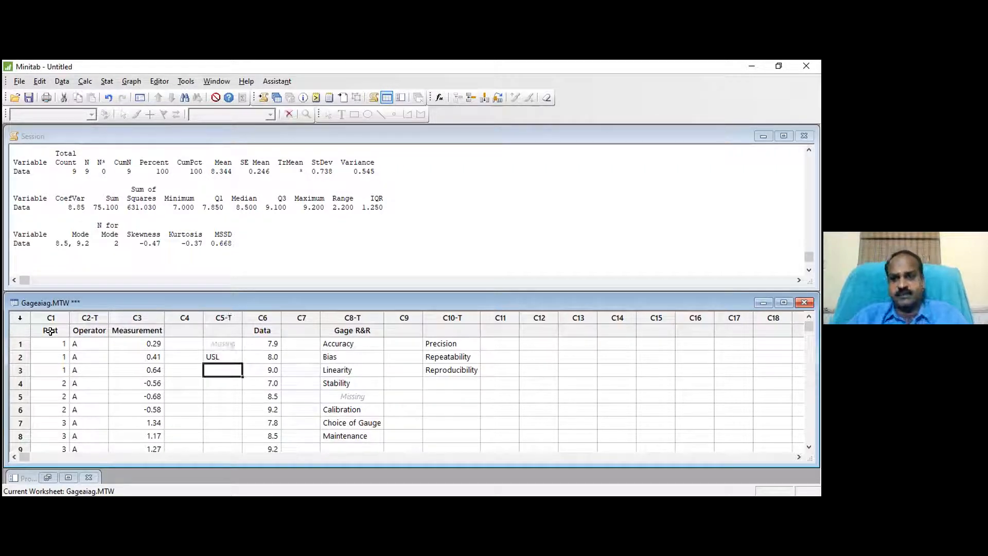
text(LS)
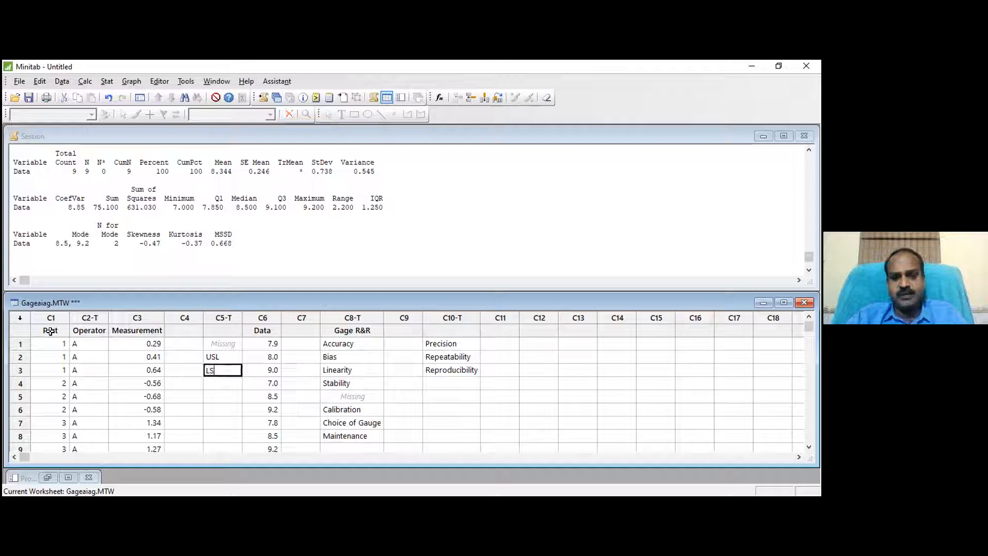
text(L)
key(Return)
Step: Replace the entries in rows 2 and 3 of column C5 with "Worst right" and "Worst left"
key(Up)
key(Up)
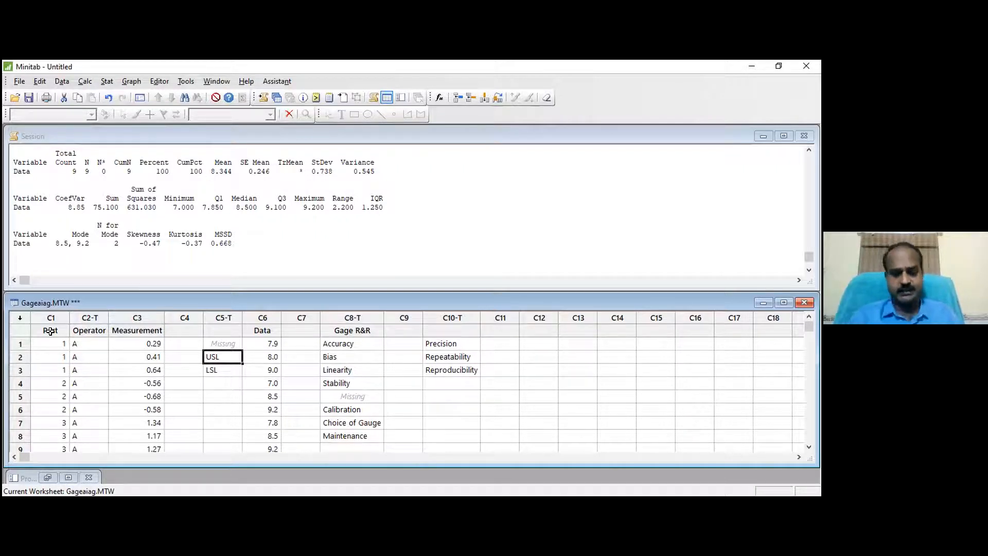
text(Worst)
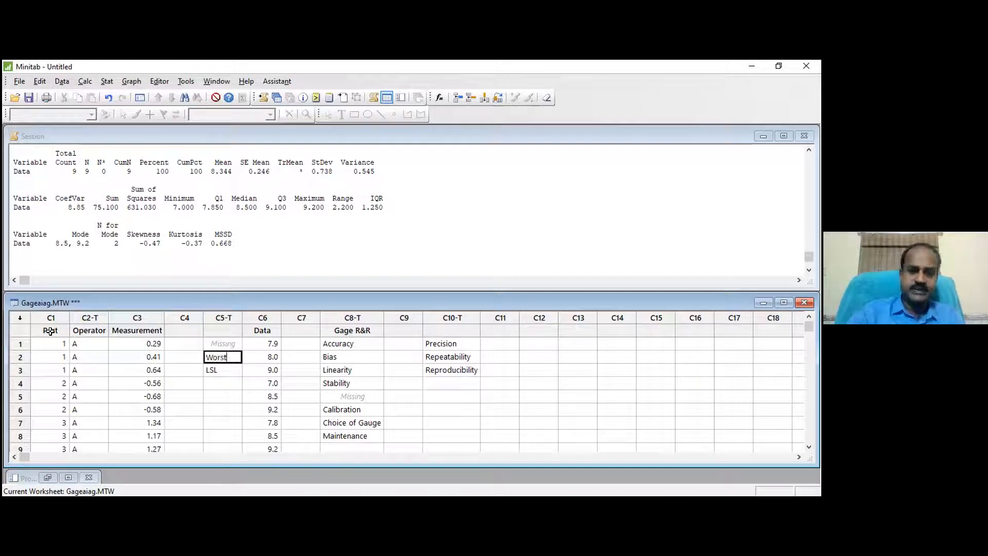
text( right)
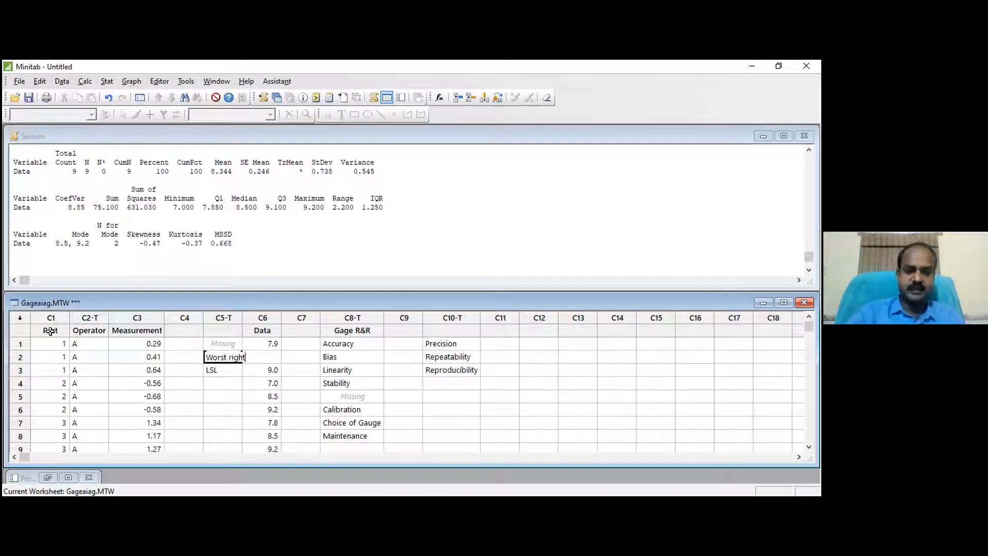
key(Return)
text(W)
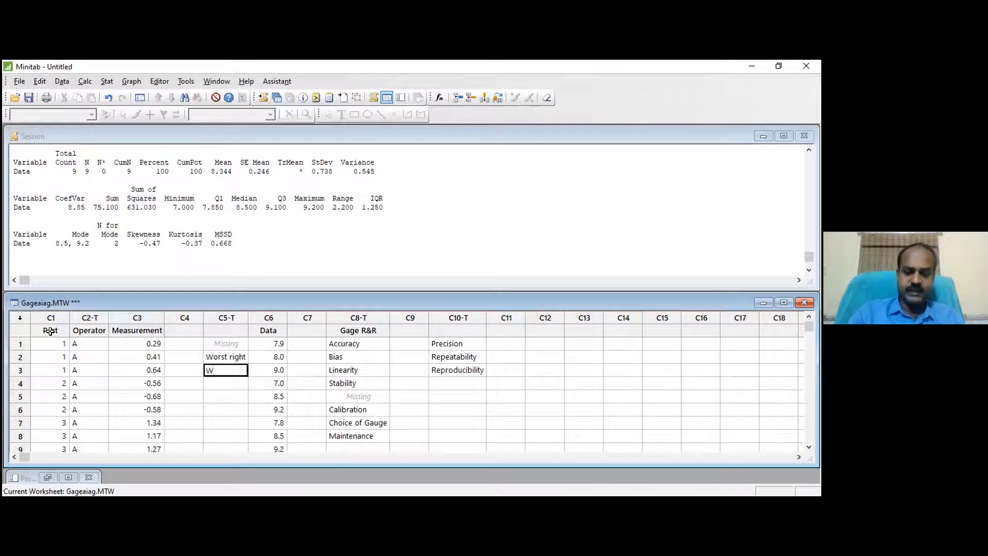
text(orst )
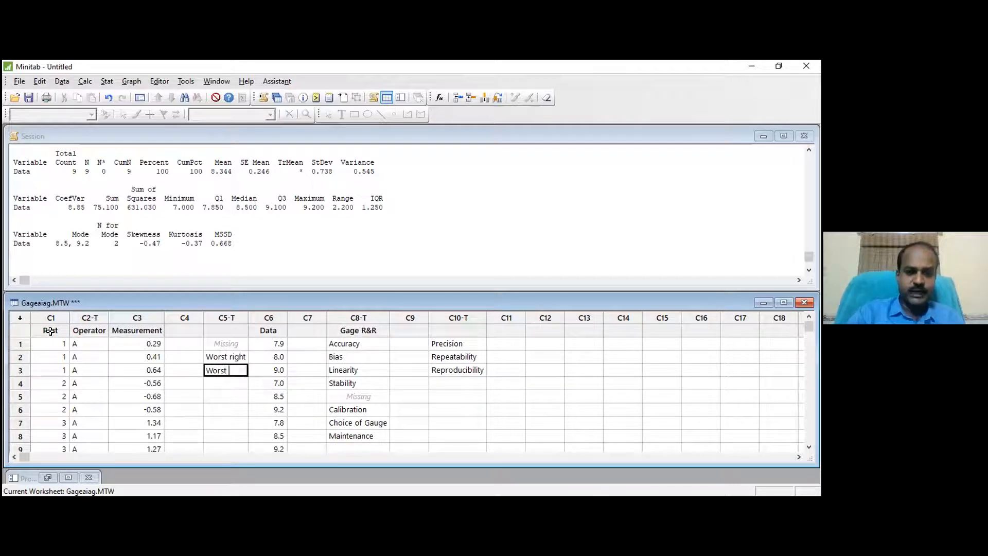
text(left)
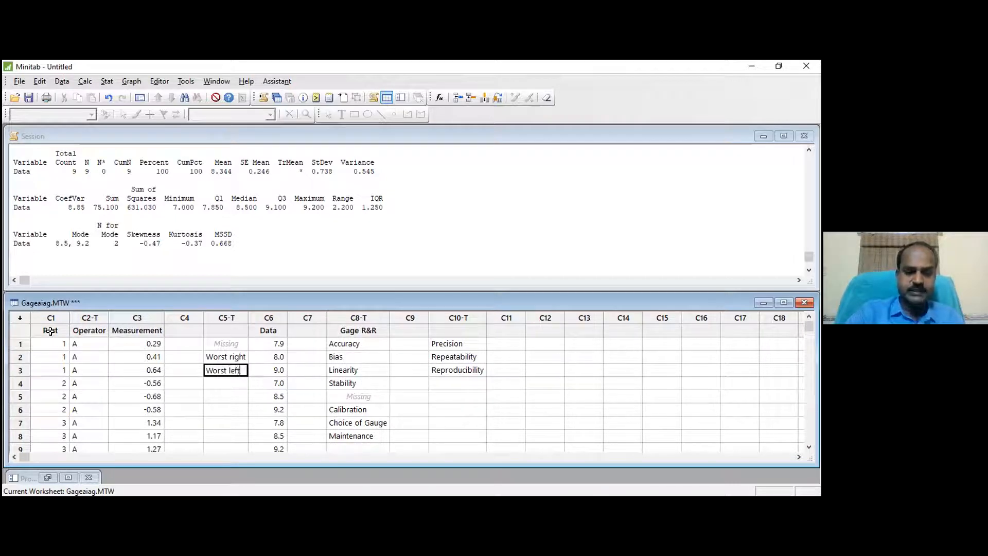
key(Return)
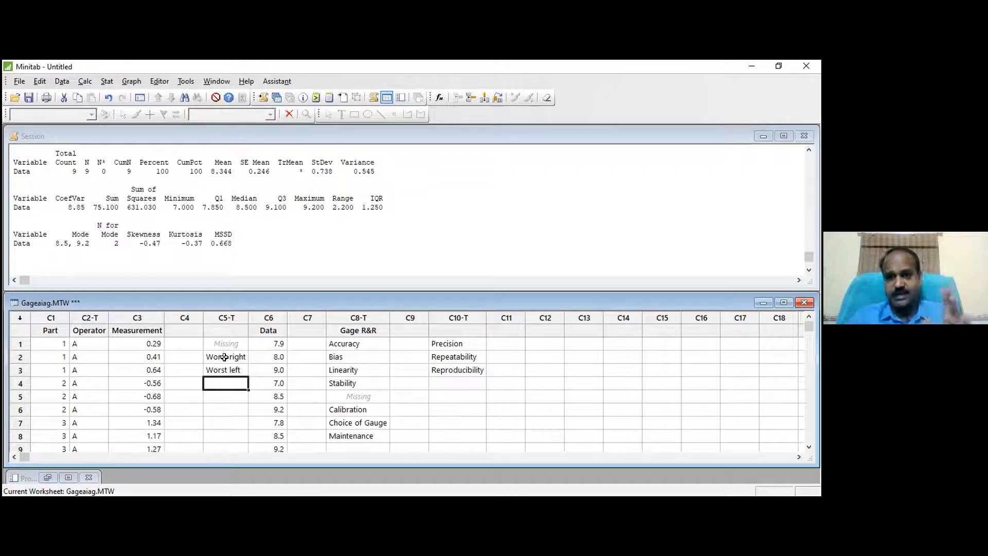
Step: Add the notes "Minimum 8", "10 parts" and "MSA" in rows 5, 7 and 8 of column C5
key(Return)
text(Min)
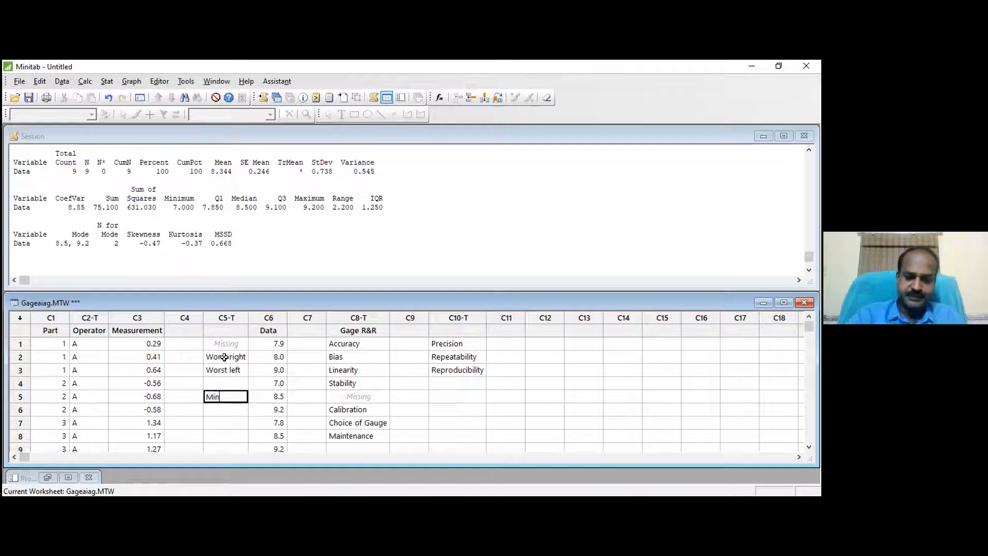
text(imum )
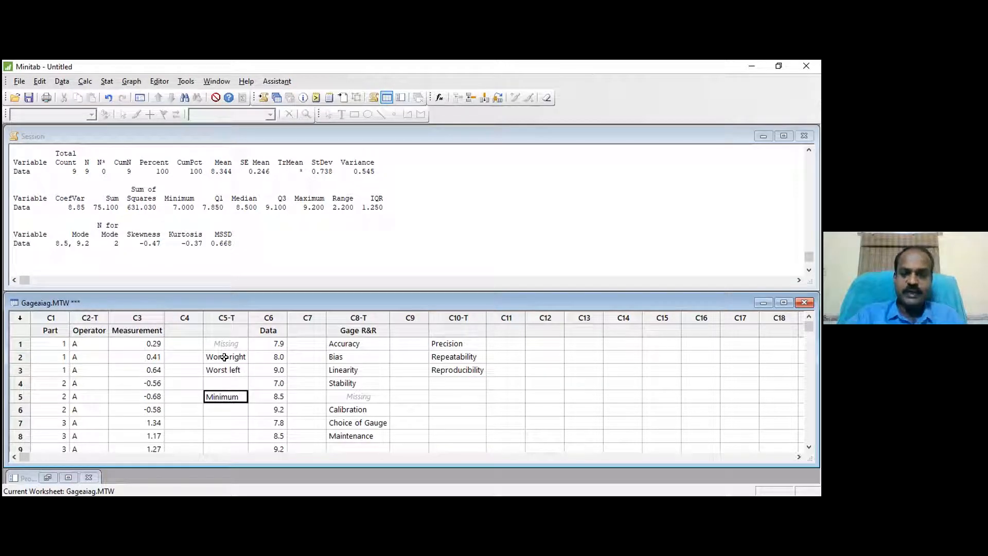
text(8)
key(Return)
key(Return)
text(10 parts)
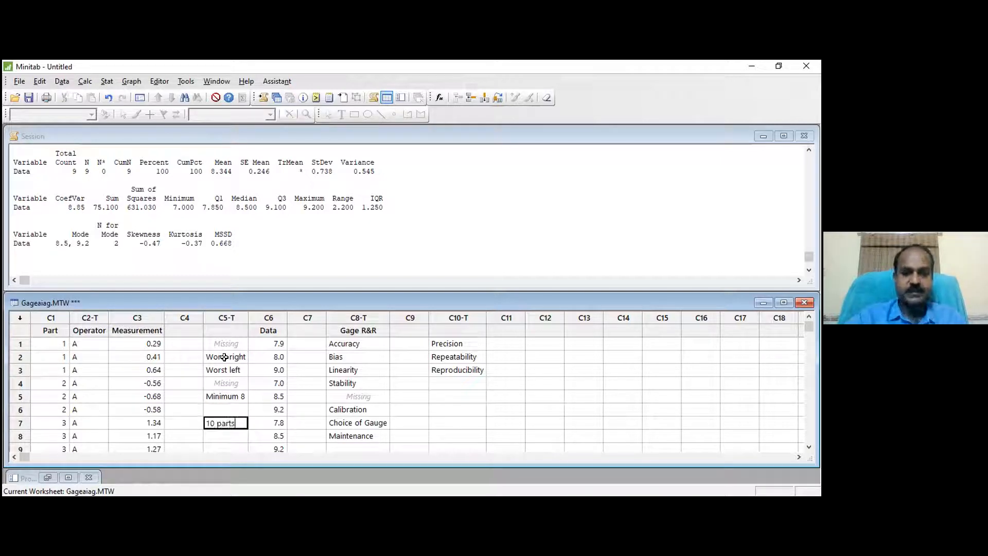
key(Return)
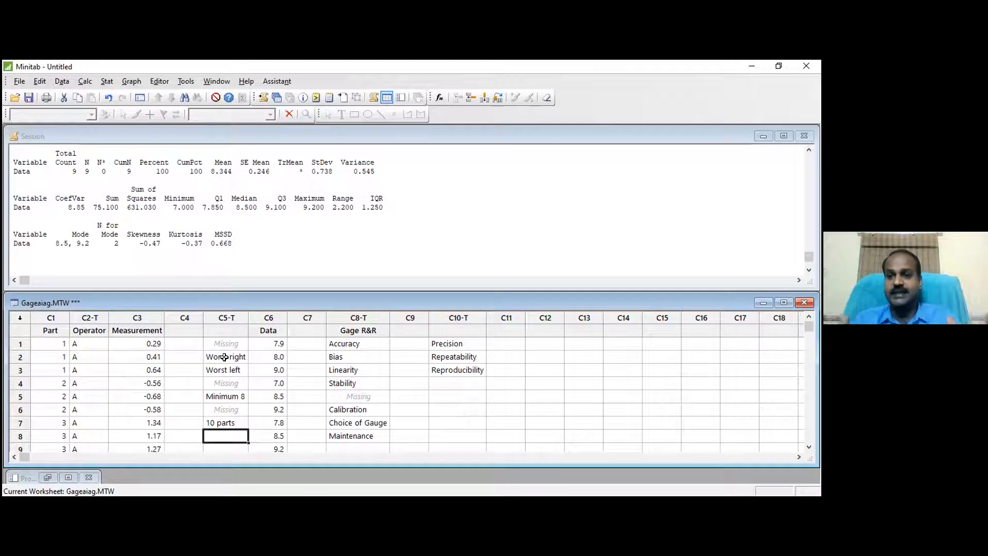
text(MSA)
key(Return)
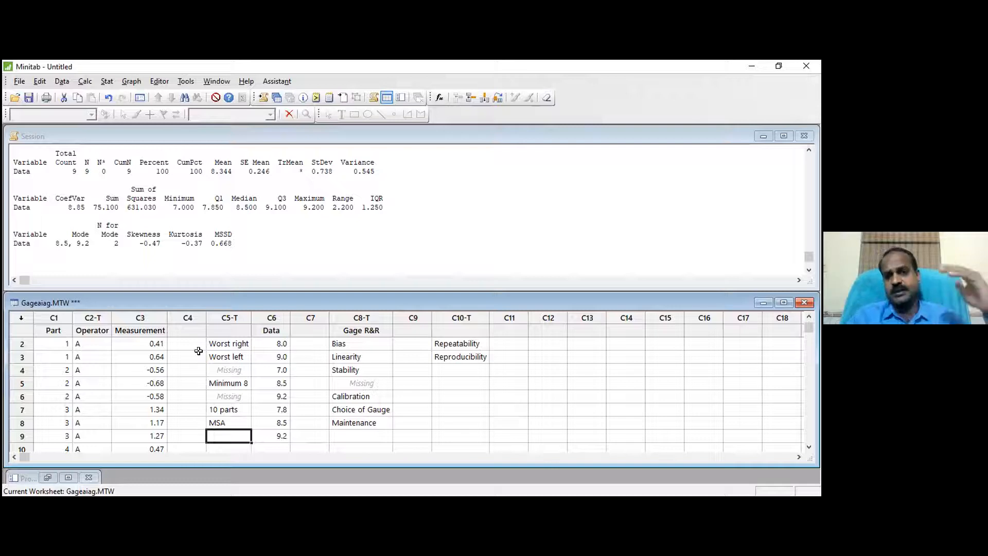
Step: Go over the first rows of the Measurement, Operator and Part columns and the Operator heading
click(142, 342)
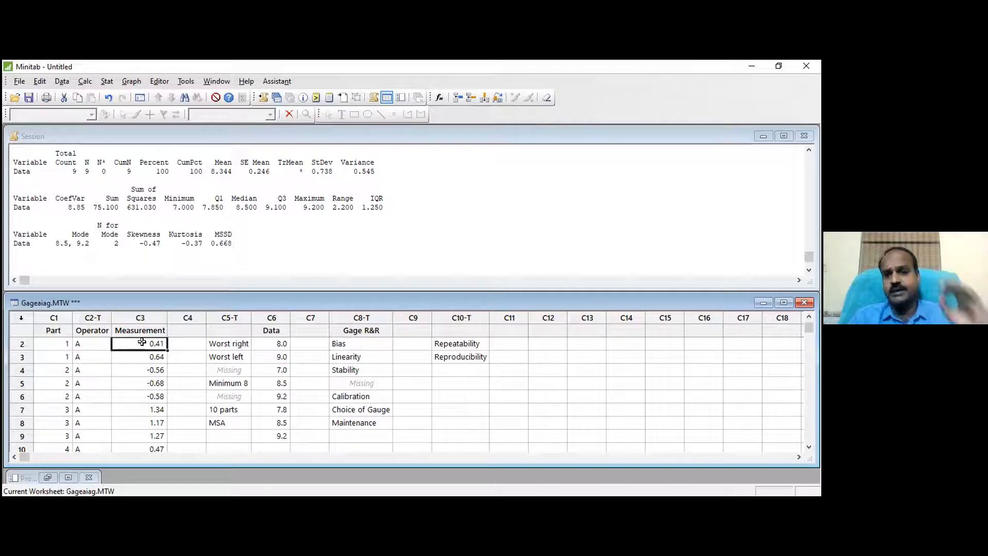
key(Left)
key(Left)
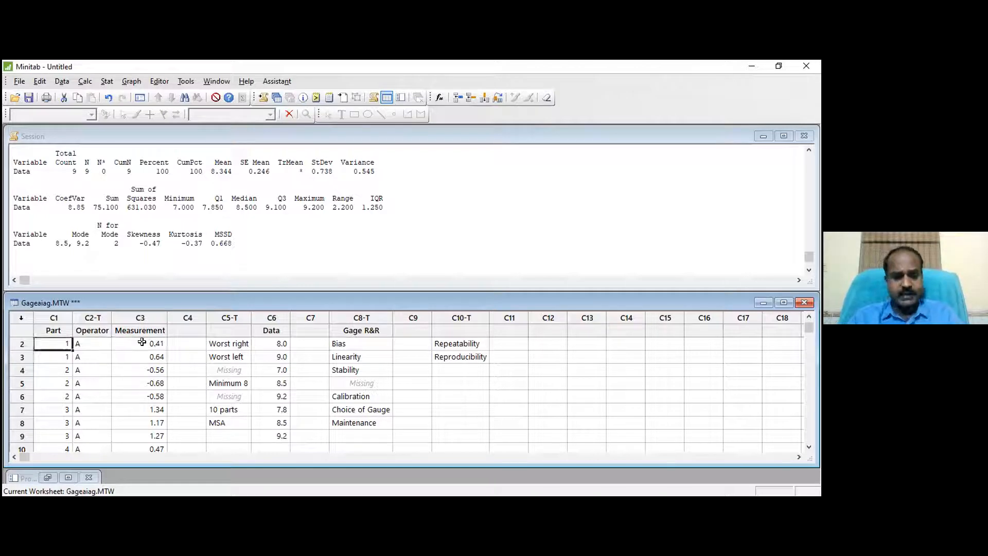
key(Up)
key(Right)
key(Up)
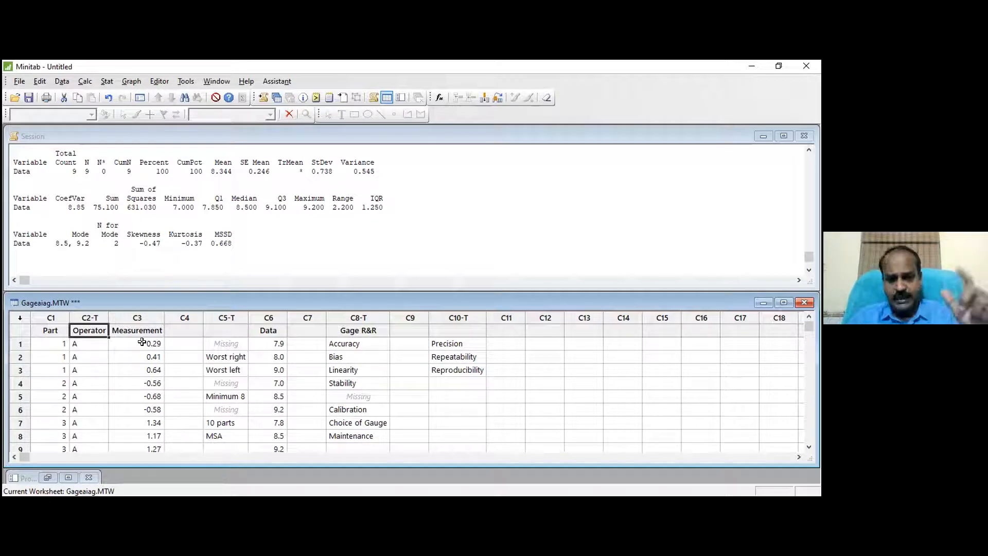
Step: Review the Operator column through the rows of operators A, B and C, and return to its heading
key(Down)
key(Down)
key(Down)
key(Down)
key(Down)
key(Down)
key(Down)
key(Down)
key(Down)
key(Down)
key(Down)
key(Down)
key(Down)
key(Down)
key(Down)
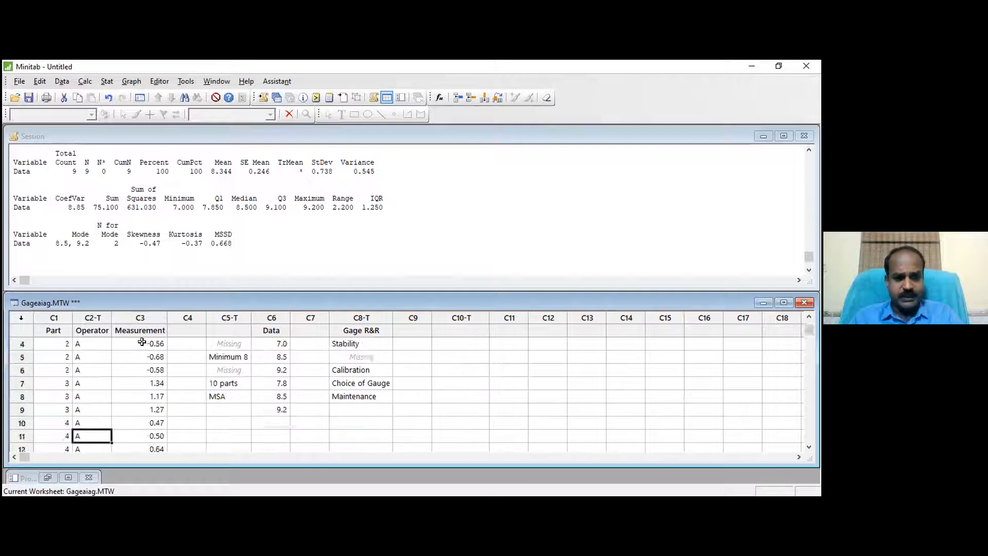
key(Down)
key(Down)
key(Down)
key(Down)
key(Down)
key(Down)
key(Down)
key(Down)
key(Down)
key(Down)
key(Down)
key(Down)
key(Down)
key(Down)
key(Down)
key(Down)
key(Down)
key(Down)
key(Down)
key(Down)
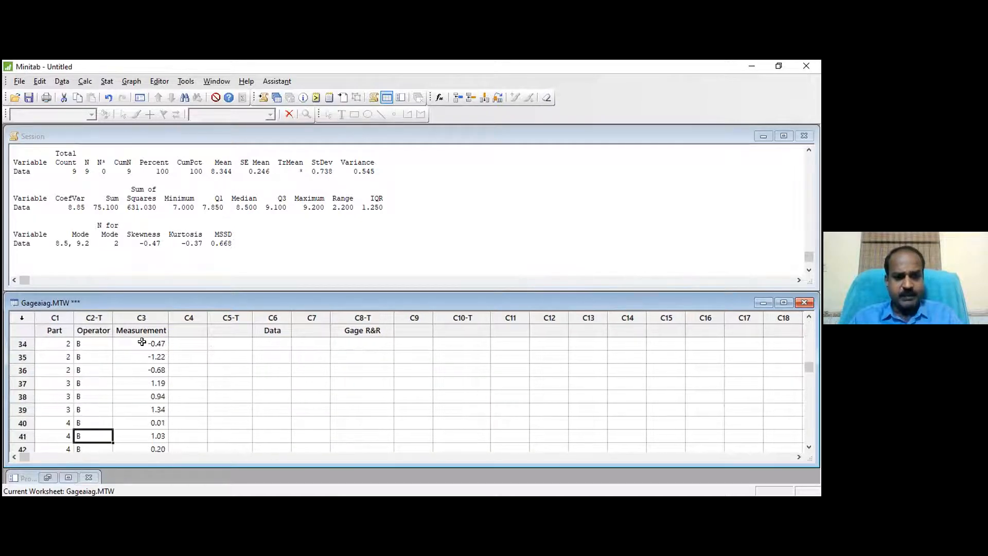
key(Down)
key(Down)
key(Down)
key(Down)
key(Down)
key(Down)
key(Down)
key(Down)
key(Down)
key(Down)
key(Down)
key(Down)
key(Down)
key(Down)
key(Down)
key(Down)
key(Down)
key(Down)
key(Down)
key(Down)
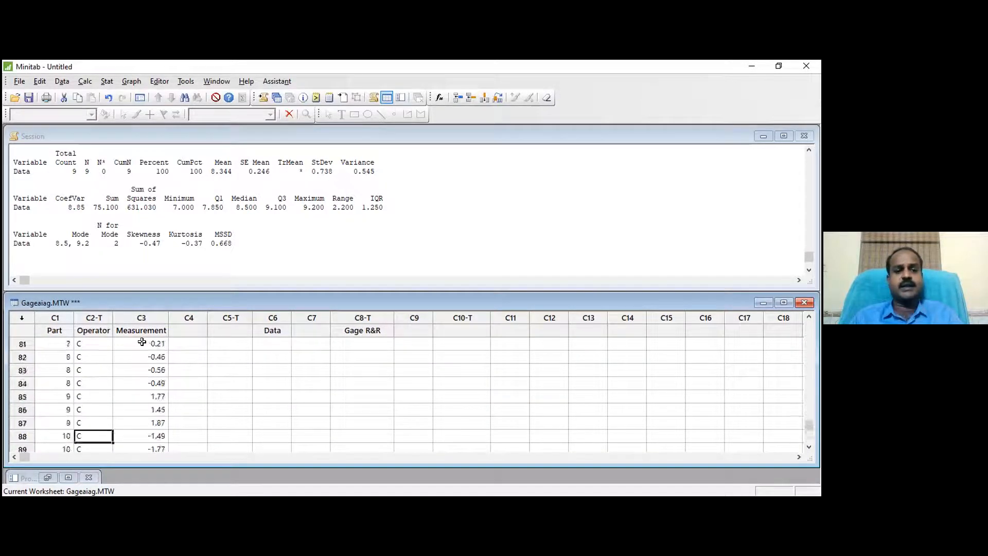
key(Up)
key(Up)
key(Up)
key(Up)
key(Up)
key(Up)
key(Up)
key(Up)
key(Up)
key(Up)
key(Up)
key(Up)
key(Up)
key(Up)
key(Up)
key(Up)
key(Up)
key(Up)
key(Up)
key(Up)
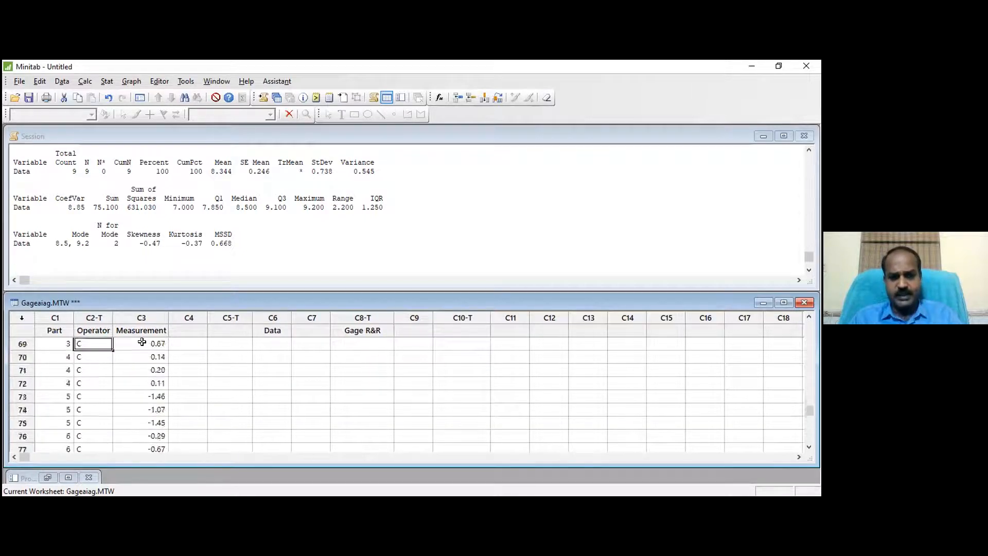
key(Up)
key(Up)
key(Up)
key(Up)
key(Up)
key(Up)
key(Up)
key(Up)
key(Up)
key(Up)
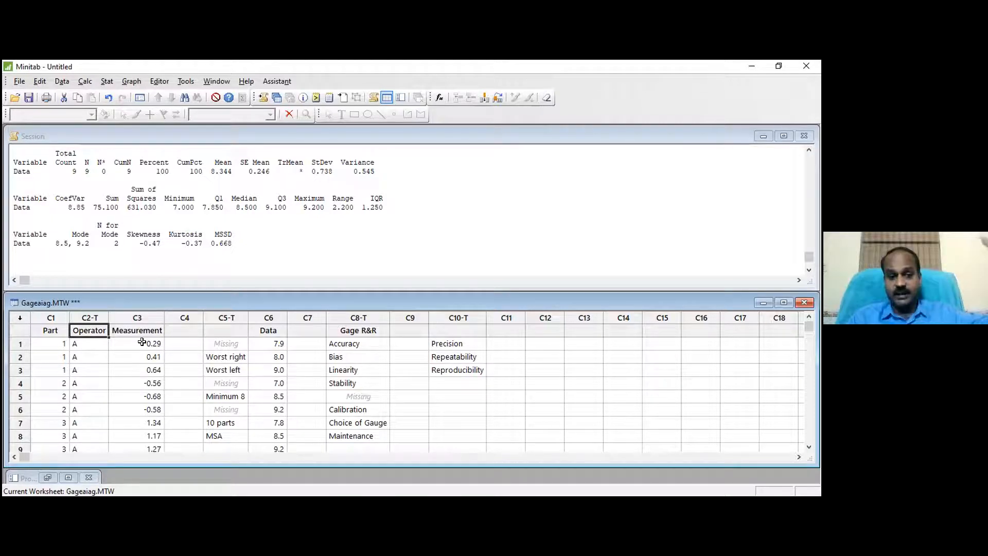
Step: Examine operator A's three repeat readings of part 1 in rows 1 to 3, and the start of part 2
key(Down)
key(Left)
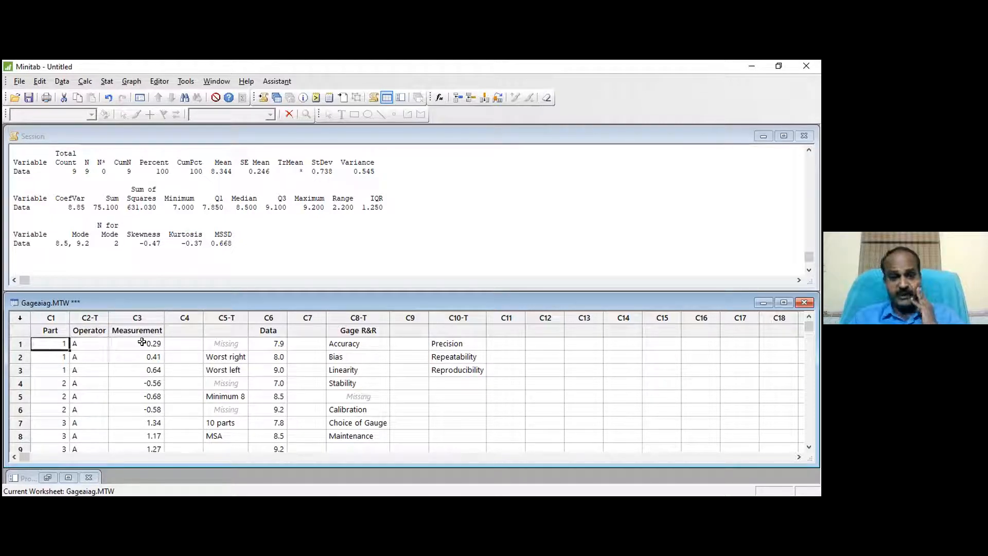
key(Right)
key(shift+Down)
key(shift+Down)
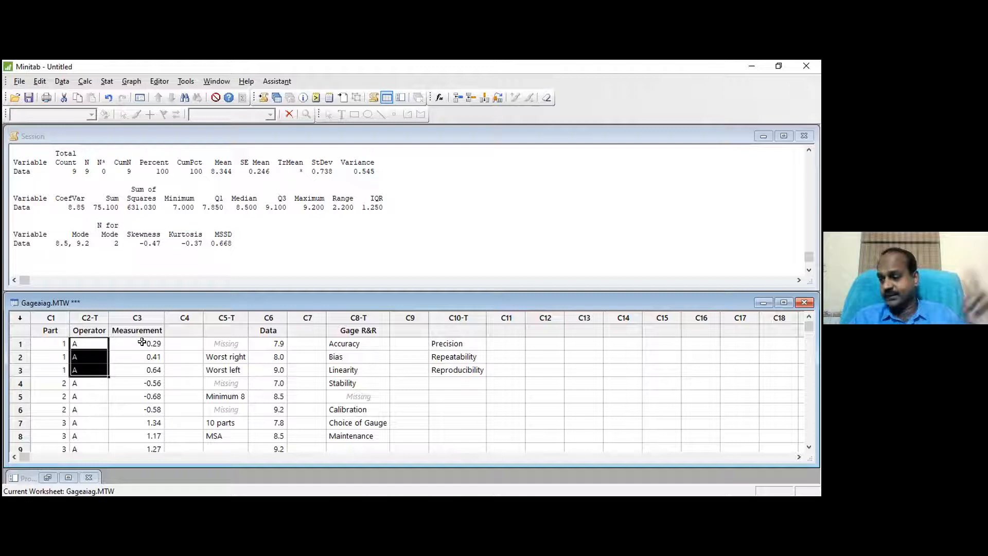
key(Down)
key(Down)
key(Down)
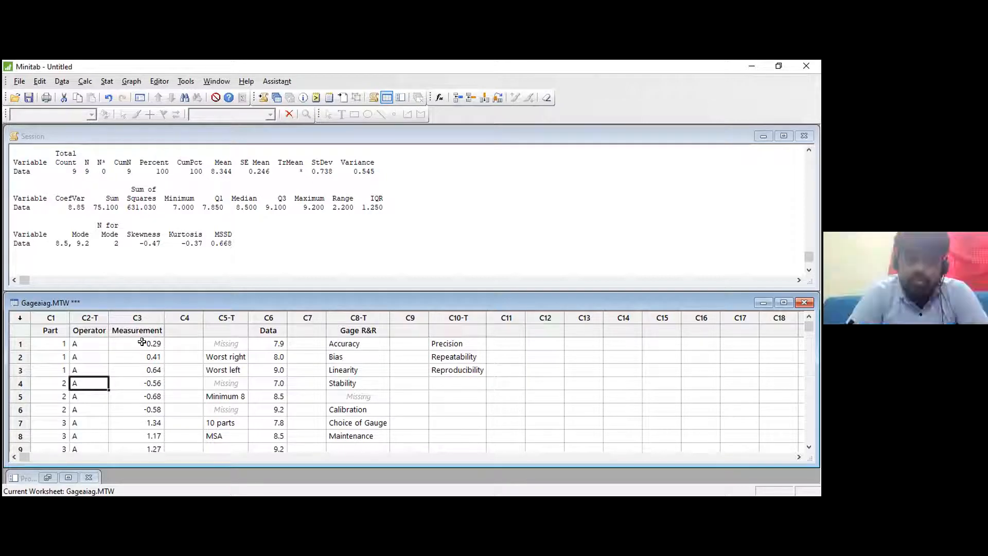
Step: Select all Measurement values from row 1 to row 90
key(Up)
key(Up)
key(Up)
key(Right)
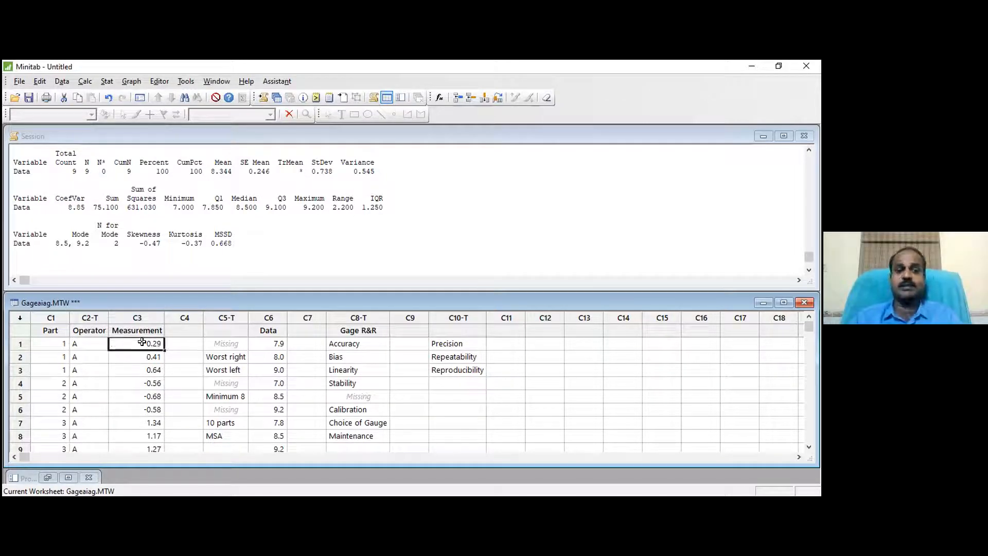
key(shift+Down)
key(shift+Down)
key(shift+Down)
key(shift+Down)
key(shift+Down)
key(shift+Down)
key(shift+Down)
key(shift+Down)
key(shift+Down)
key(shift+Down)
key(shift+Down)
key(shift+Down)
key(shift+Down)
key(shift+Down)
key(shift+Down)
key(shift+Down)
key(shift+Down)
key(shift+Down)
key(shift+Down)
key(shift+Down)
key(shift+Down)
key(shift+Down)
key(shift+Down)
key(shift+Down)
key(shift+Down)
key(shift+Down)
key(shift+Down)
key(shift+Down)
key(shift+Down)
key(shift+Down)
key(shift+Down)
key(shift+Down)
key(shift+Down)
key(shift+Down)
key(shift+Down)
key(shift+Down)
key(shift+Down)
key(shift+Down)
key(shift+Down)
key(shift+Down)
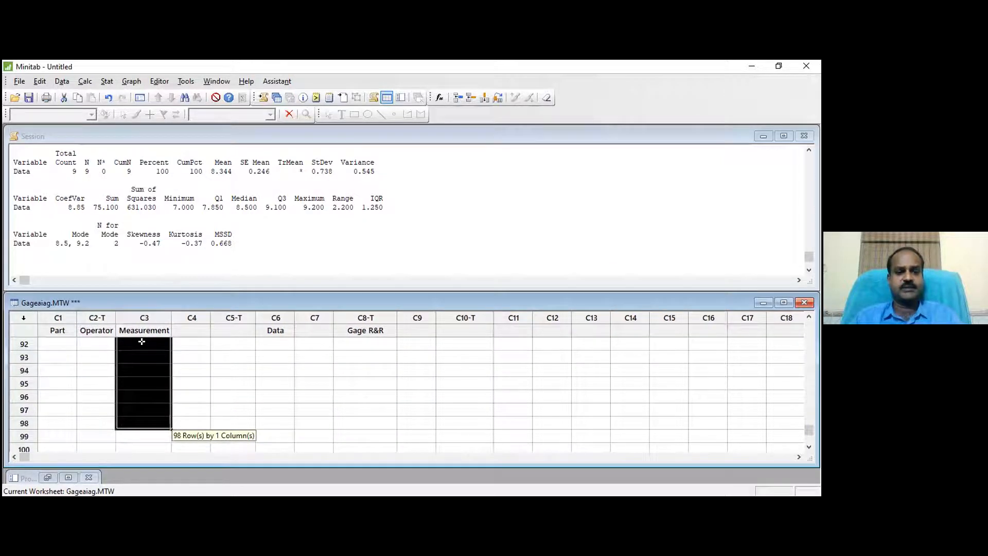
key(shift+Up)
key(shift+Up)
key(shift+Up)
key(shift+Up)
key(shift+Up)
key(shift+Up)
key(shift+Up)
key(shift+Up)
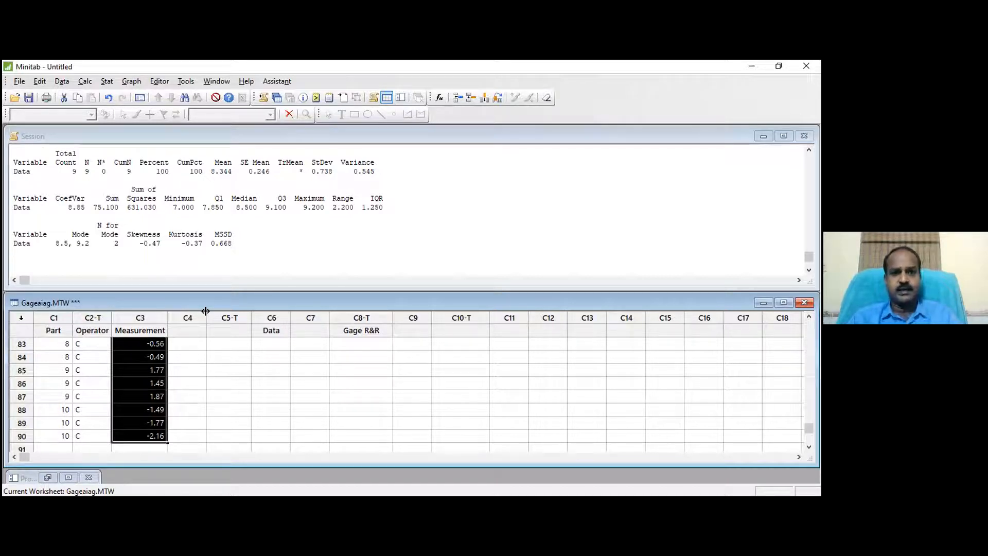
Step: Set up a crossed Gage R&R study with Part as part numbers, Operator as operators, Measurement as measurement data and the Xbar and R method
click(107, 81)
mouse_move(131, 162)
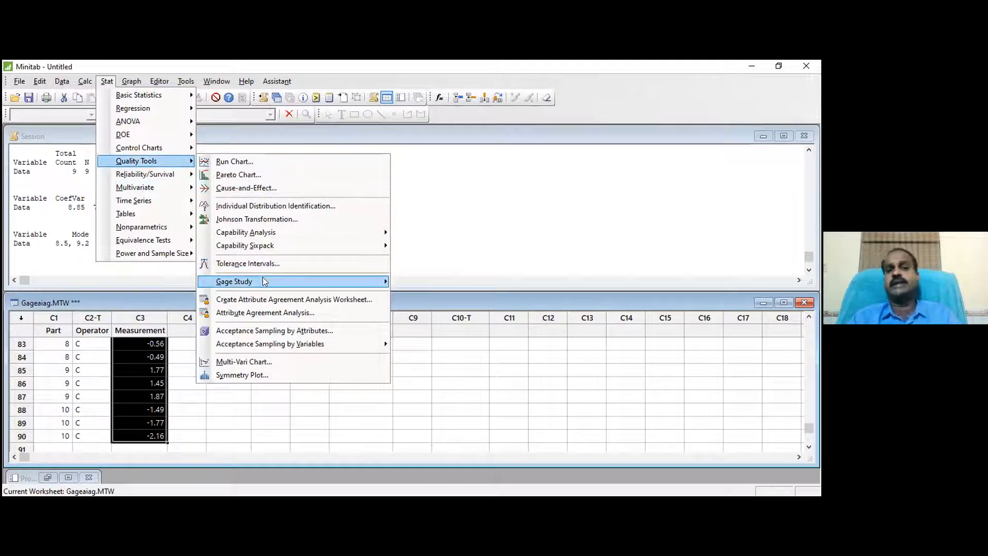
mouse_move(264, 281)
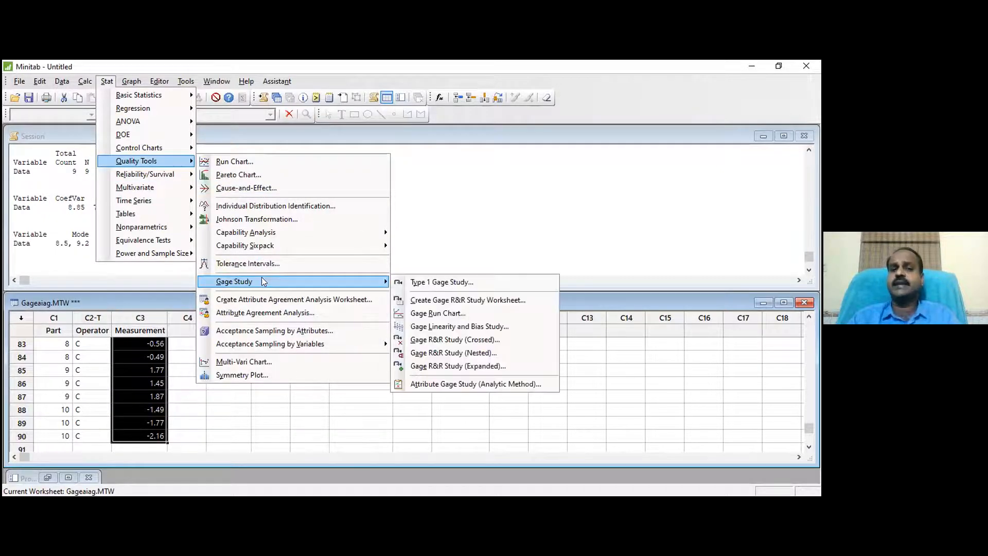
click(439, 341)
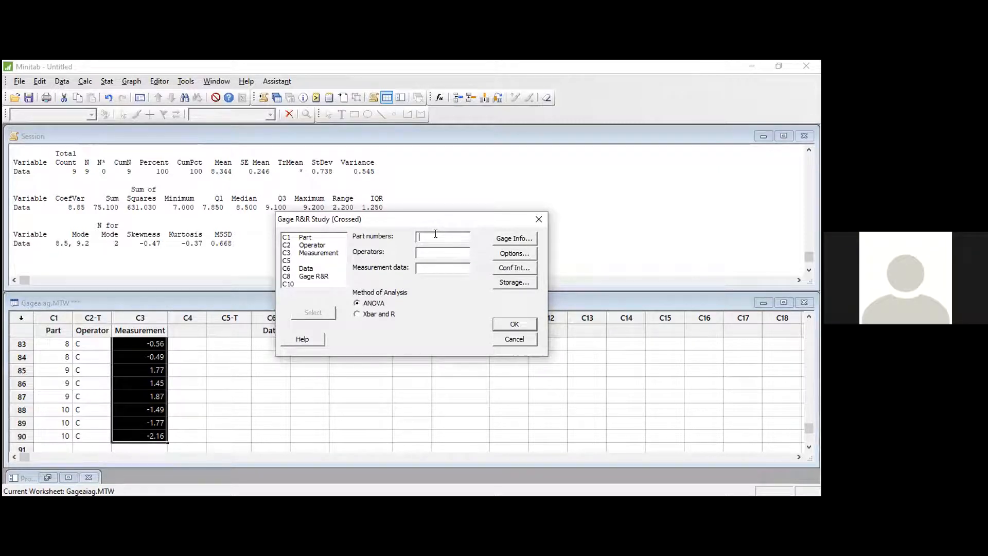
click(315, 238)
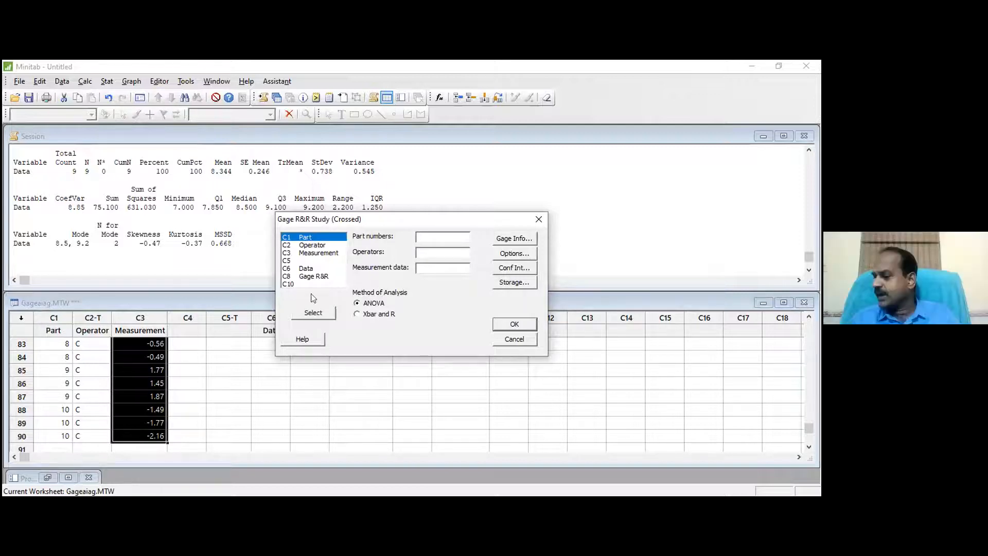
click(313, 313)
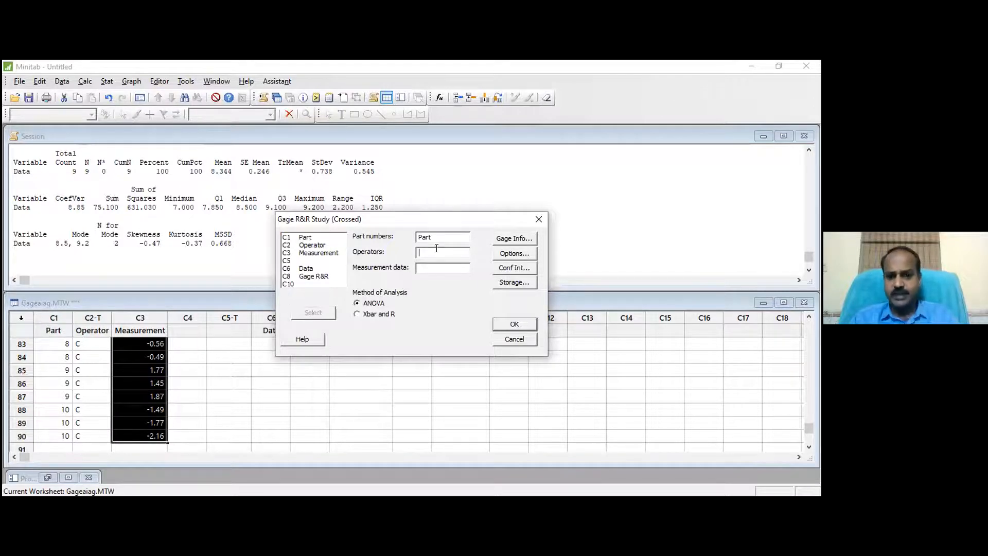
click(315, 244)
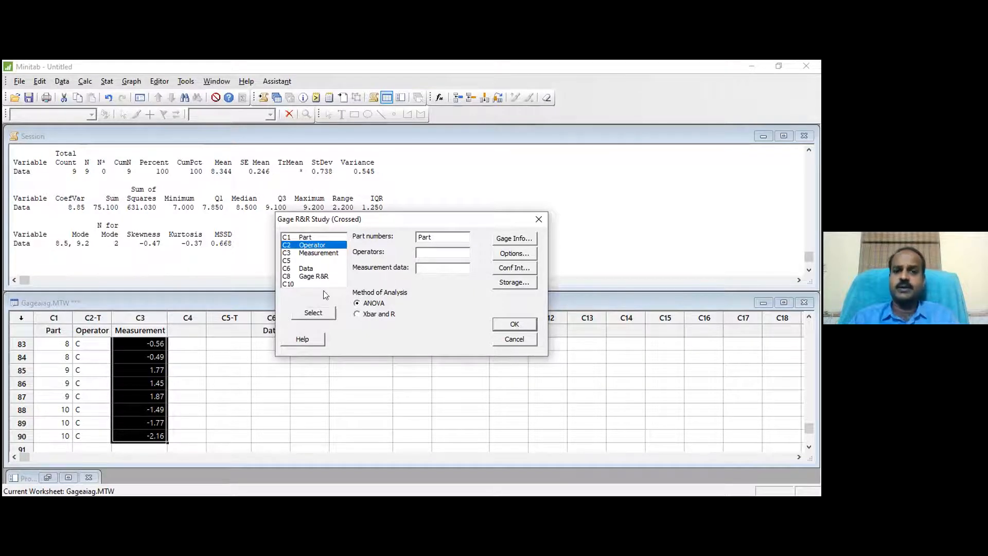
click(313, 313)
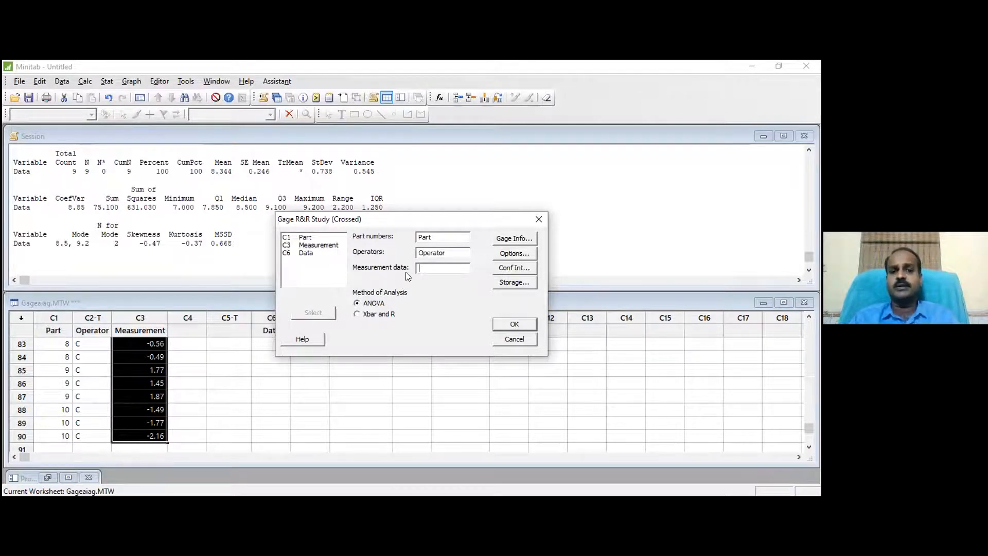
click(306, 247)
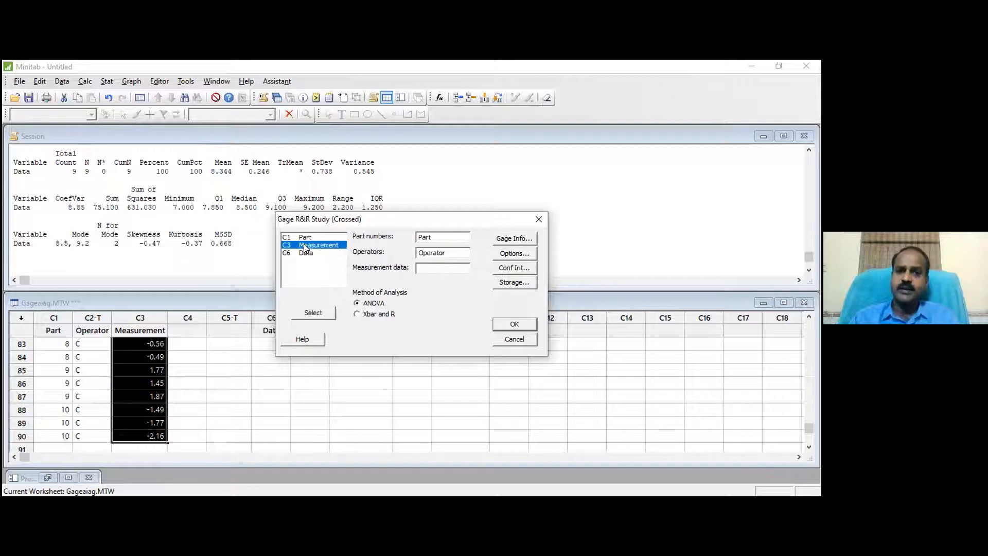
click(316, 314)
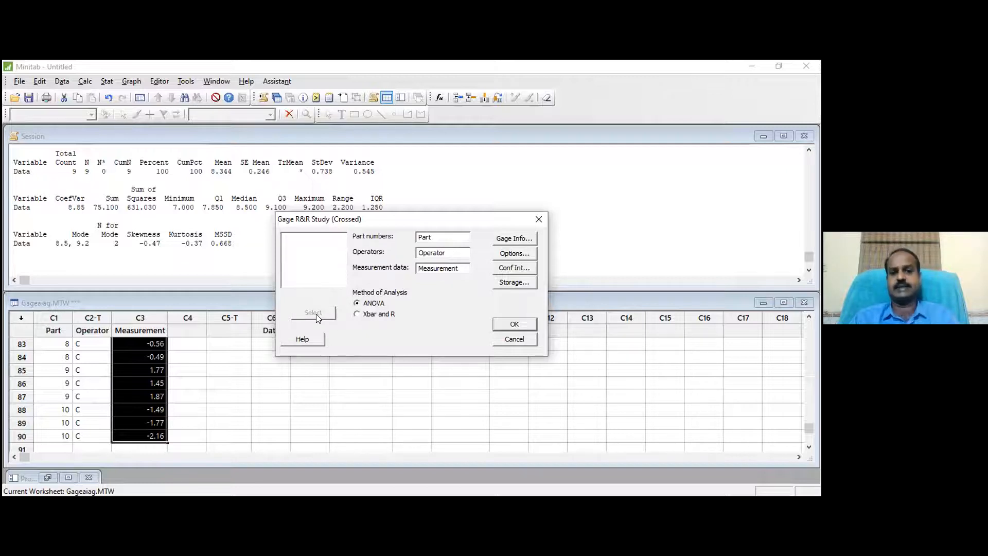
click(358, 314)
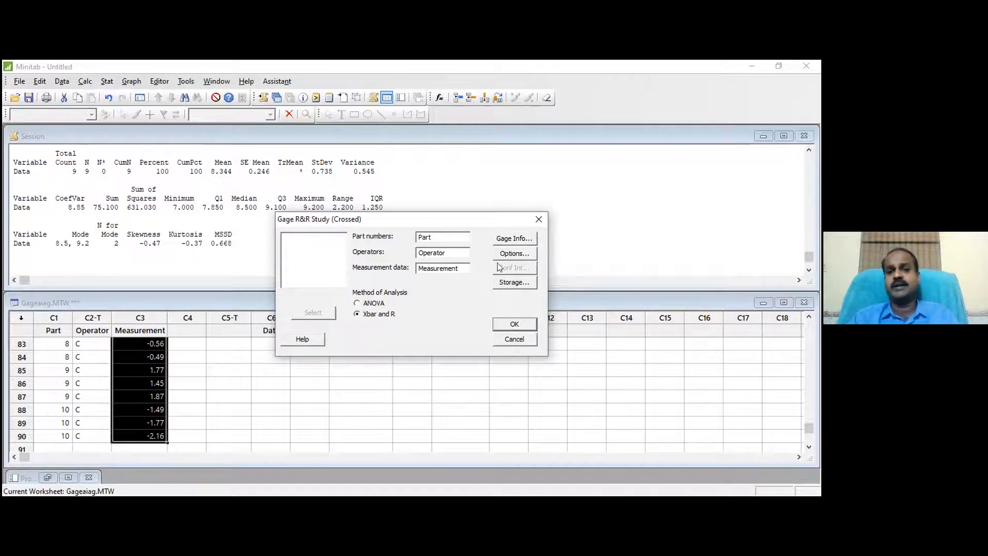
Step: Fill in the gage information with gage name "Gage name", study date 18 December 2021, the reporter's name and gage tolerance +/- 0.01
click(515, 239)
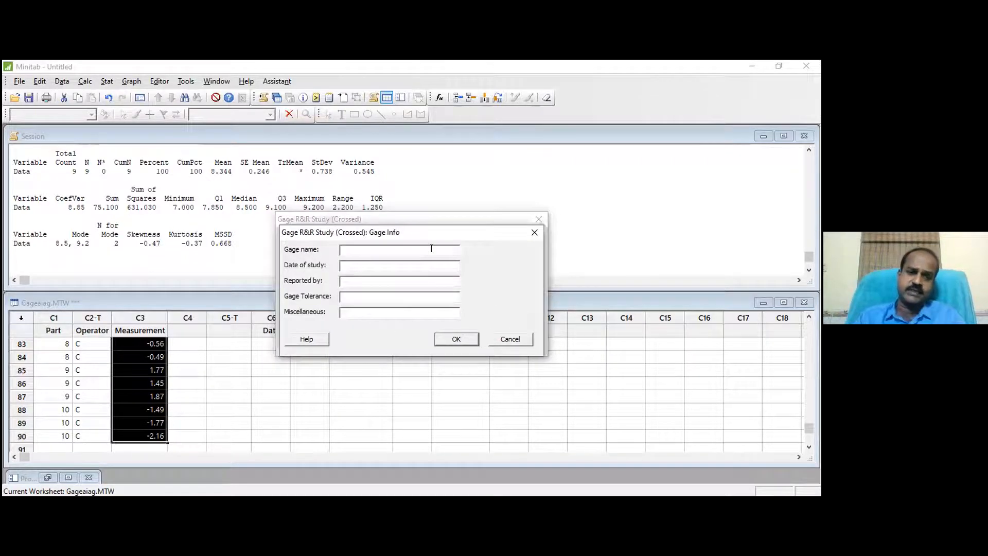
text(Gage name)
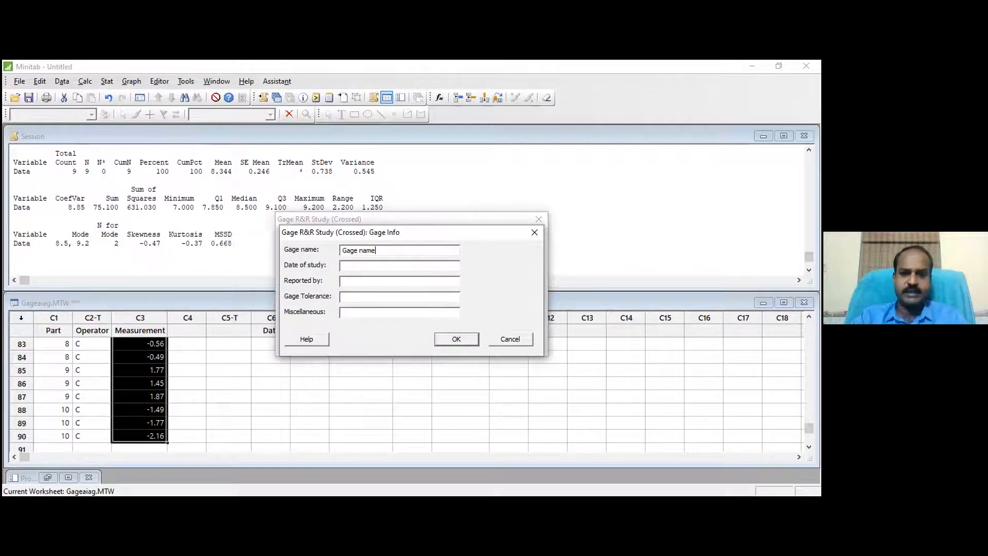
click(420, 266)
text(18 )
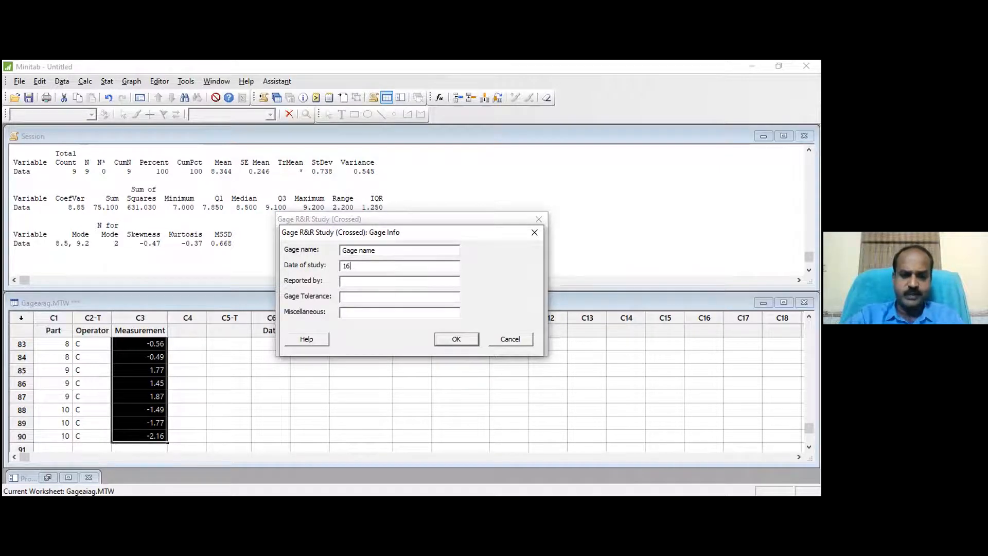
text(Dece)
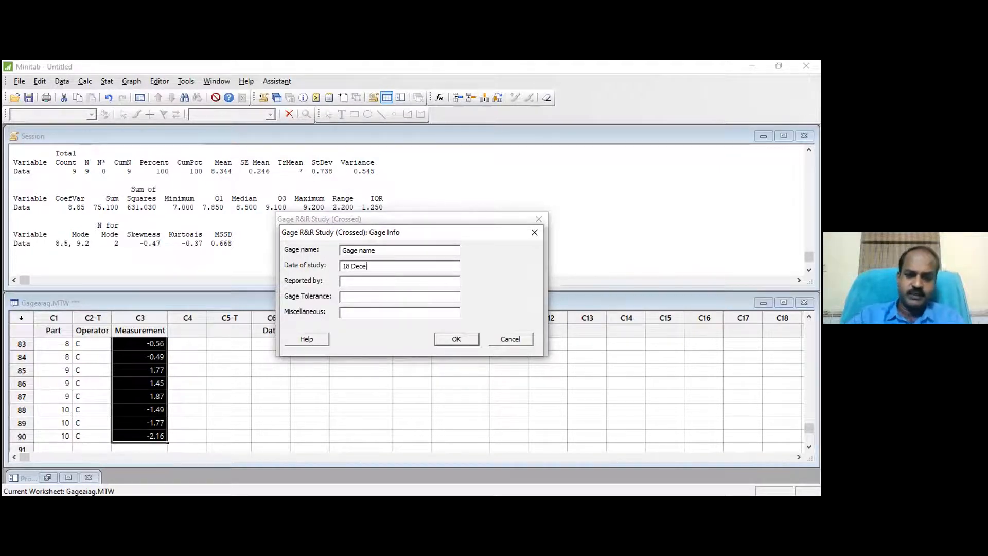
text(mber 2021)
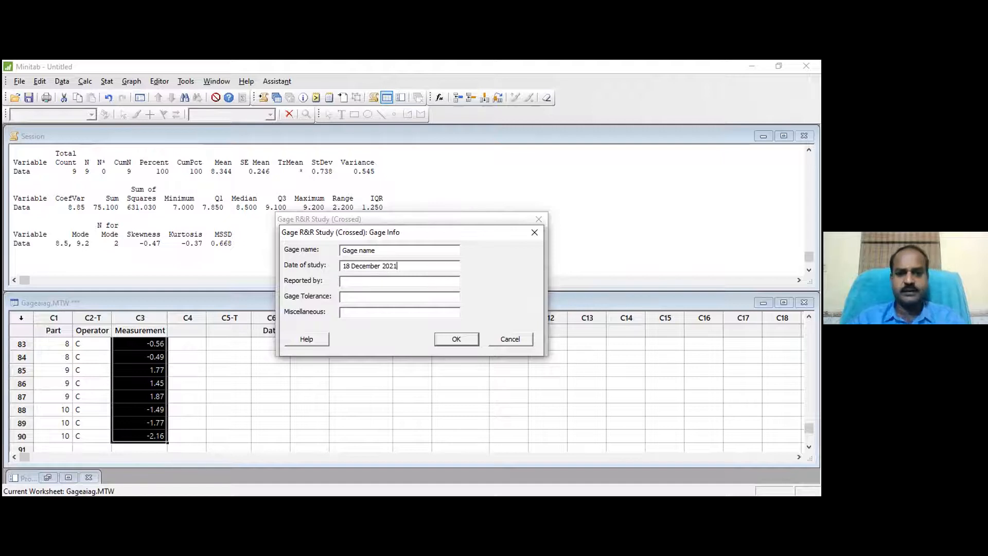
click(422, 280)
text(Dr.GSK)
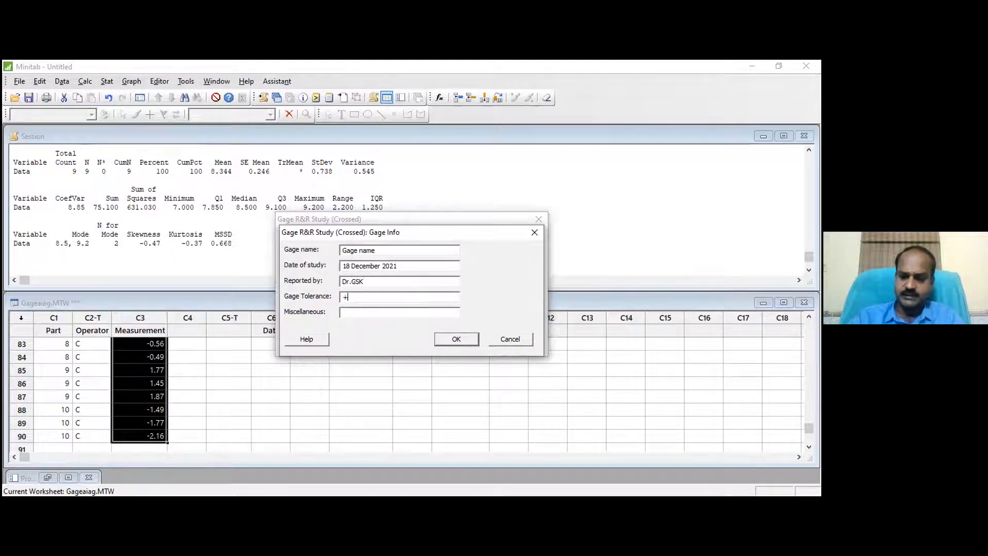
click(346, 297)
text(+/- 0.)
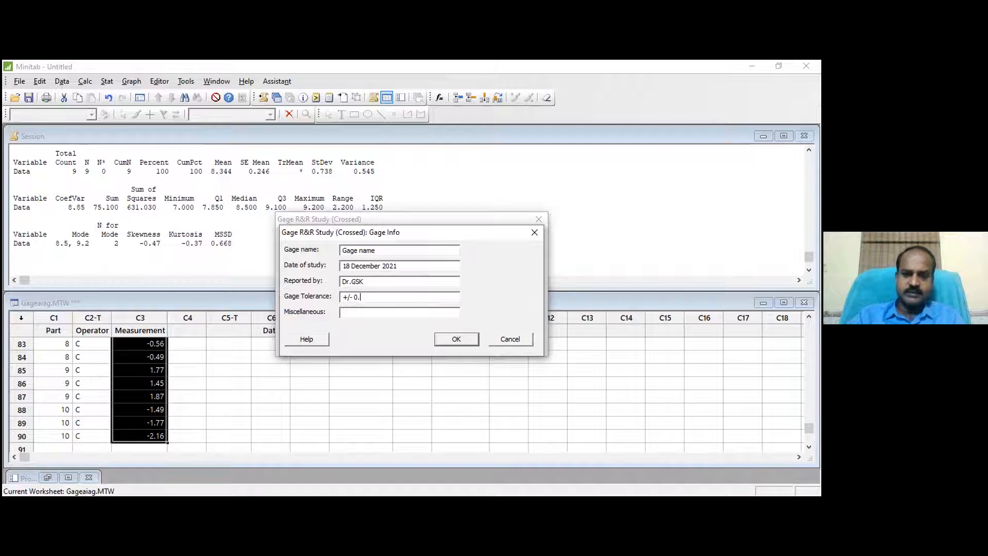
text(01)
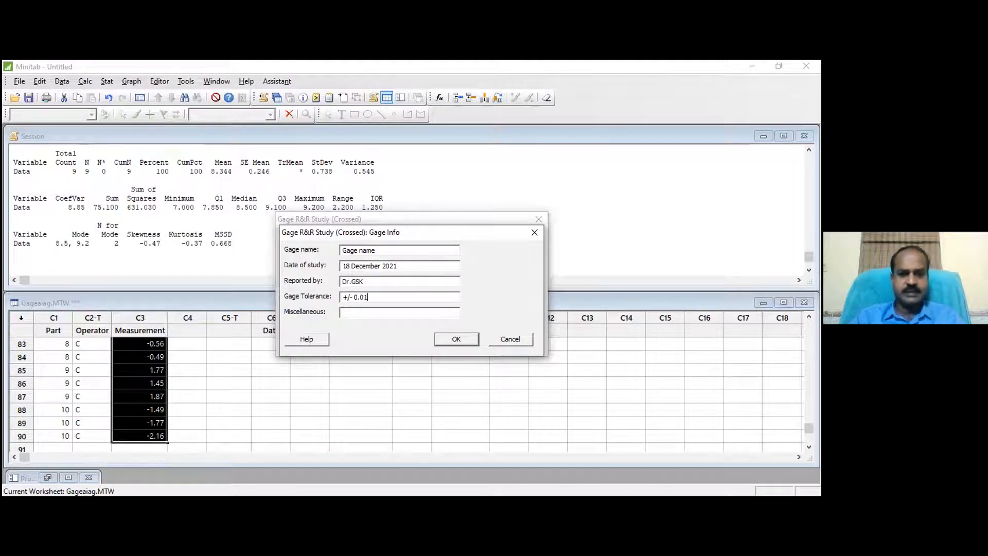
click(457, 339)
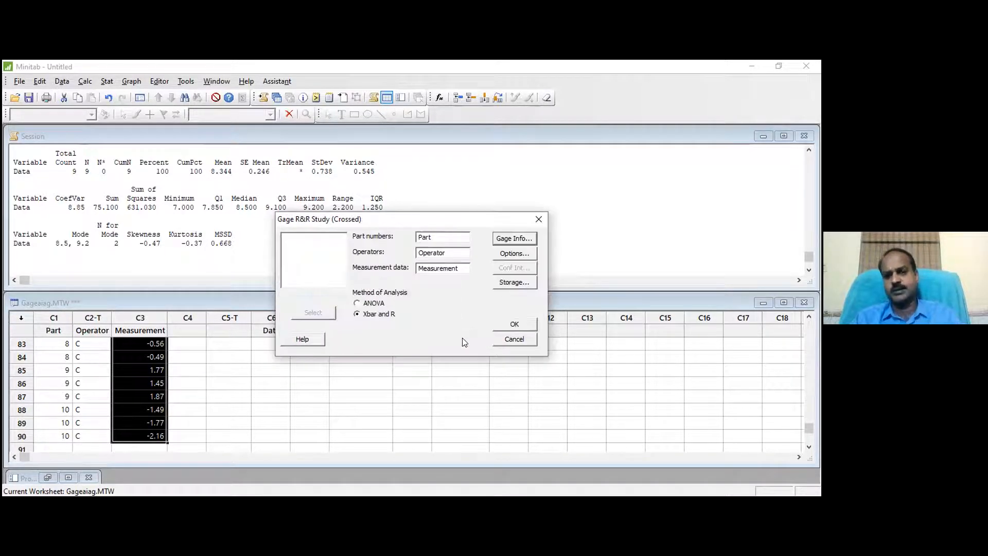
Step: Keep the study variation at 6 standard deviations, leave the specification limits blank, and run the Gage R&R study
click(513, 254)
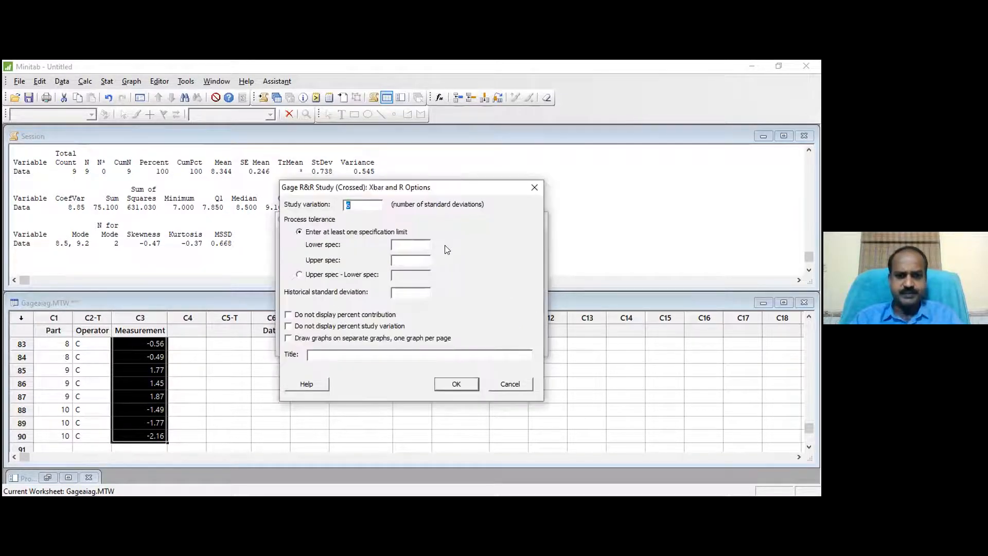
click(363, 201)
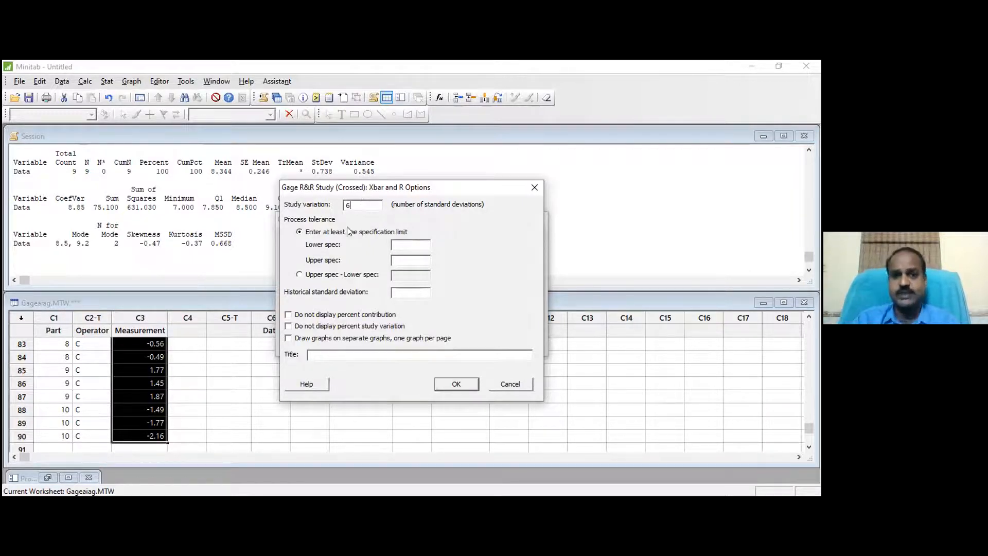
click(397, 246)
click(397, 260)
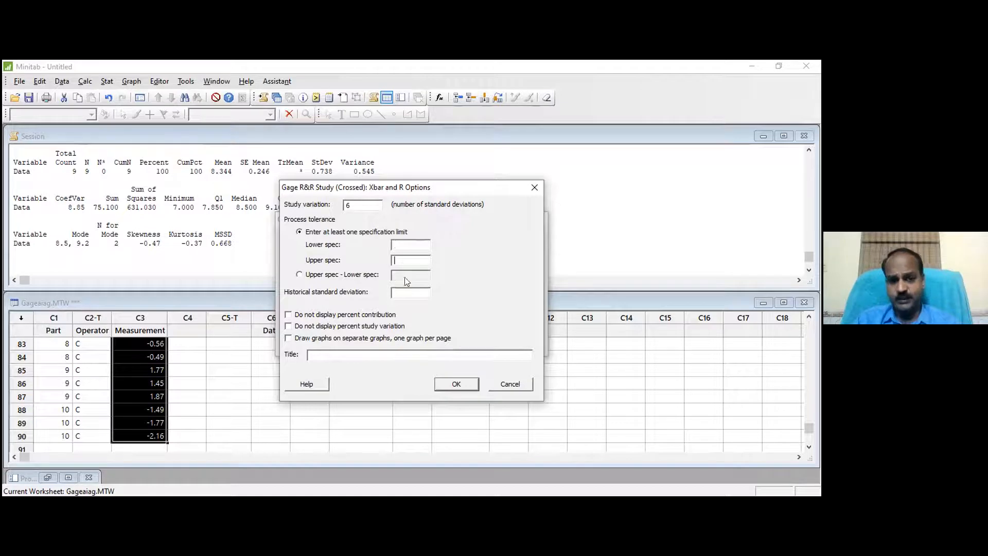
click(456, 385)
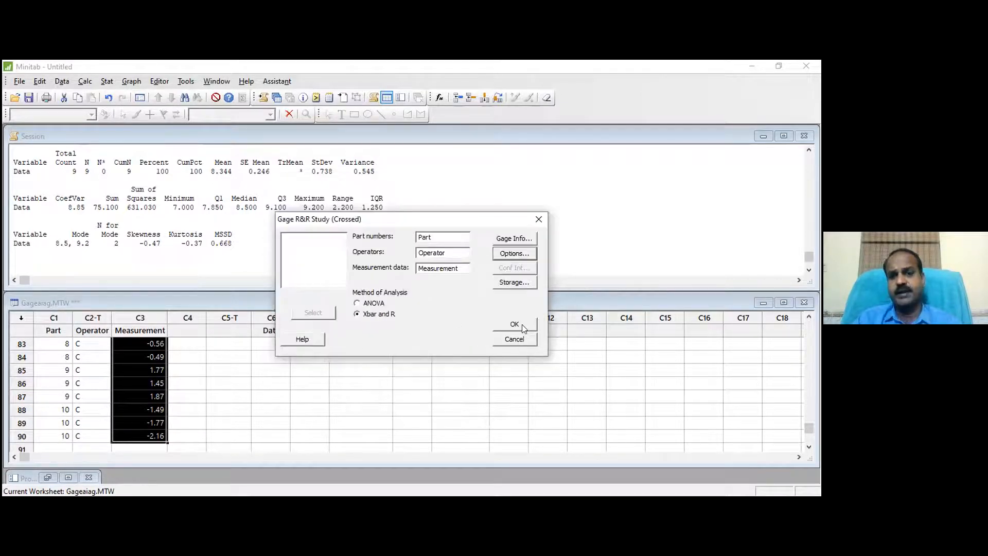
click(522, 328)
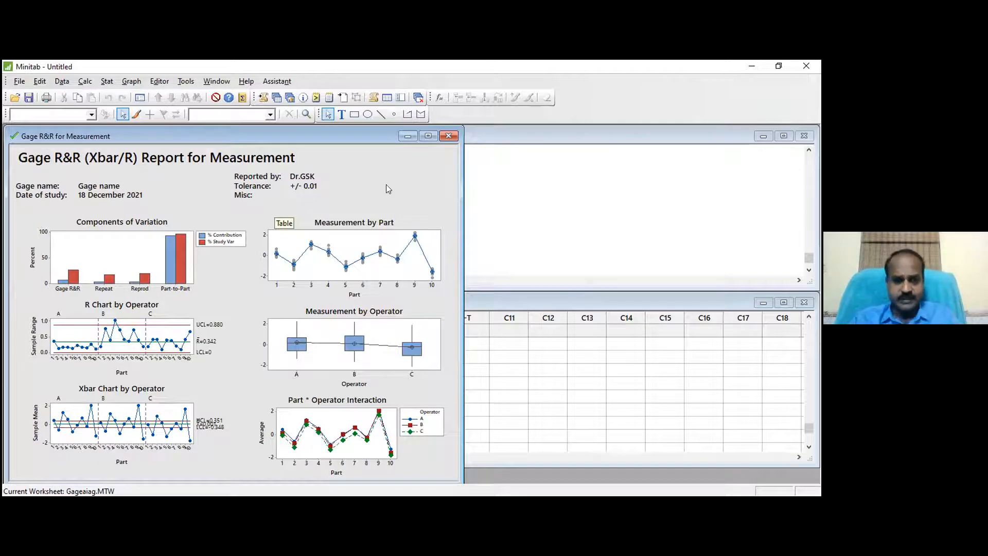
Step: Minimise the Gage R&R report graph and review the session output from its end up to the XBar/R Method heading
click(408, 138)
key(Up)
key(Up)
key(Up)
key(Up)
key(Up)
key(Up)
key(Up)
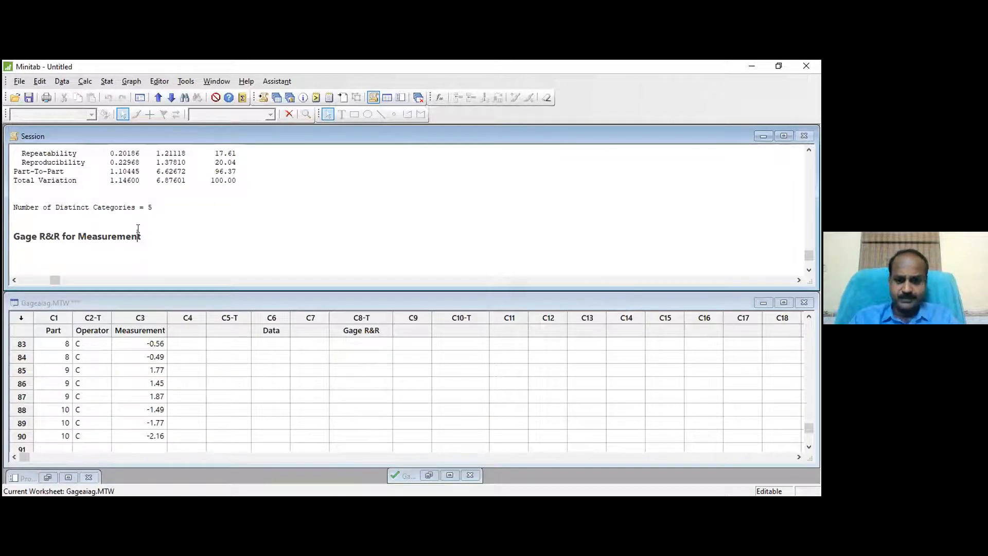
key(Up)
key(Up)
key(Up)
key(Up)
key(Up)
key(Up)
key(Up)
key(Up)
key(Up)
key(Up)
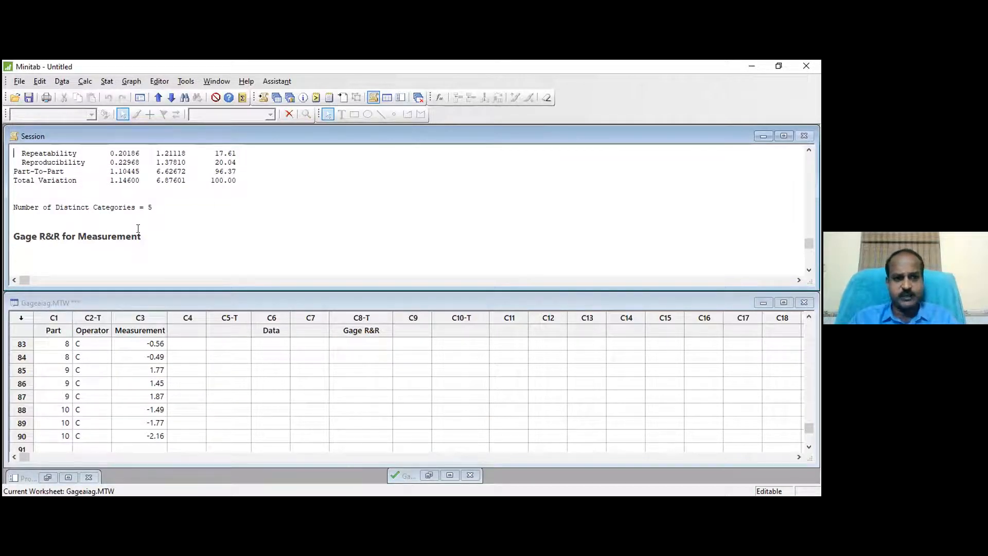
key(Up)
key(Up)
key(Up)
key(Up)
key(Up)
key(Up)
key(Up)
key(Up)
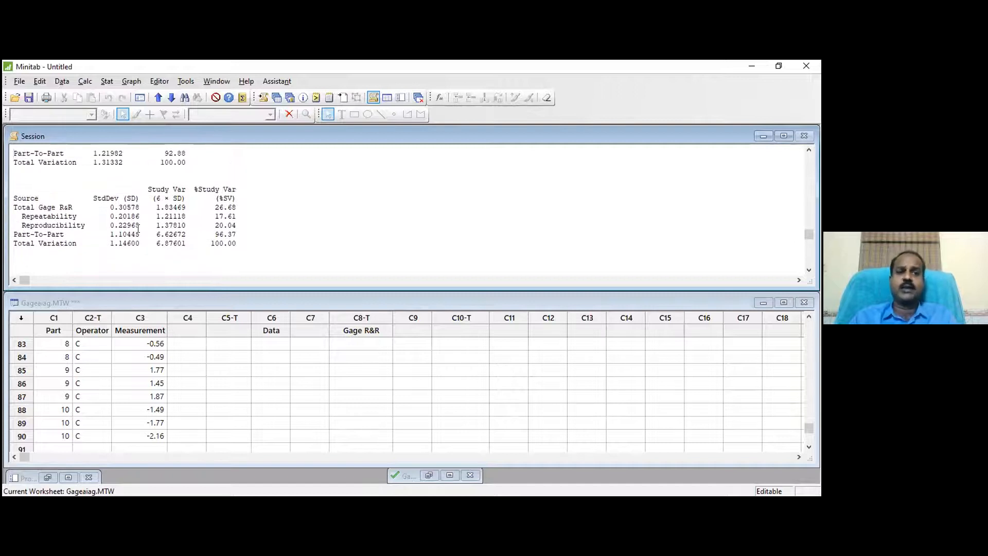
key(Up)
key(Up)
key(Up)
key(Up)
key(Up)
key(Up)
key(Up)
key(Up)
key(Up)
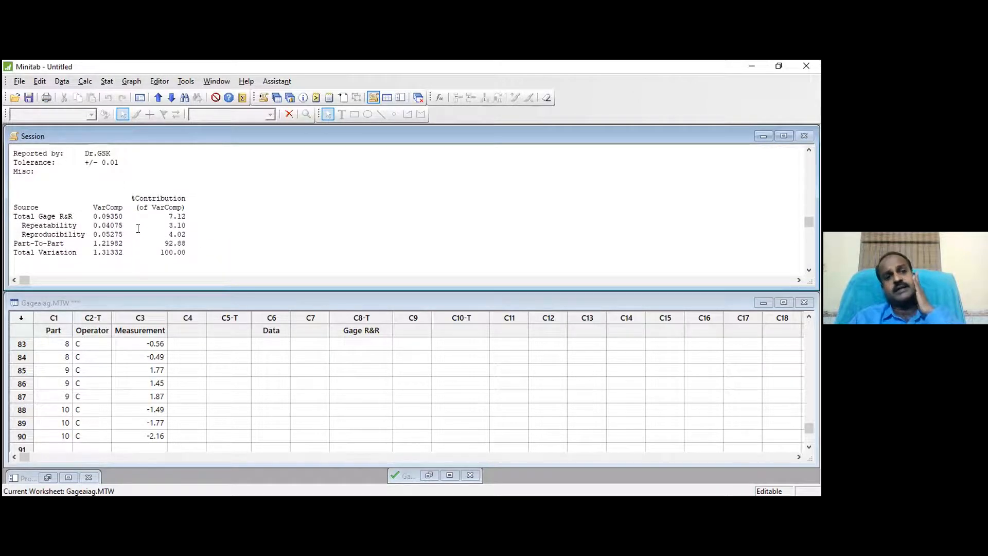
key(Up)
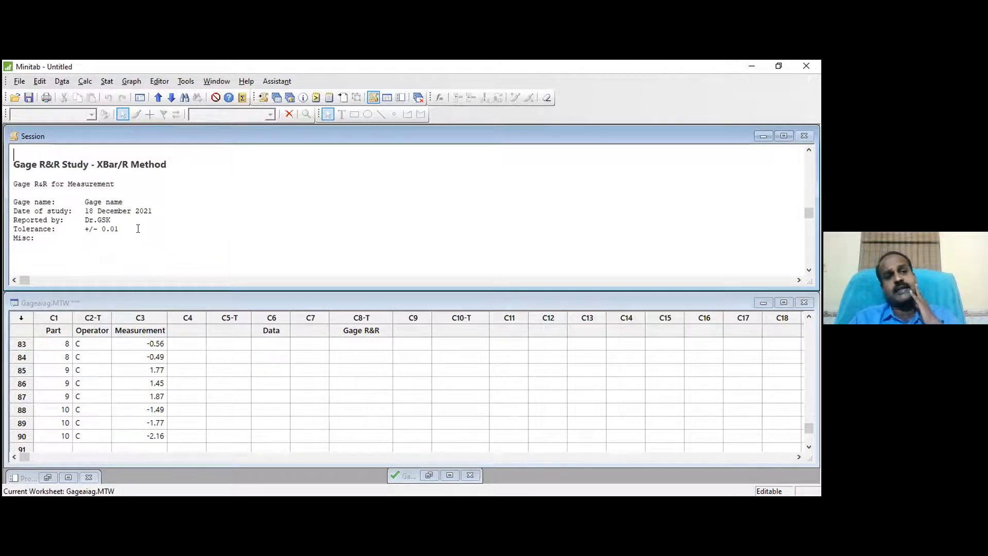
Step: Highlight the XBar/R Method heading in the session output and read through the gage information below it
key(shift+Down)
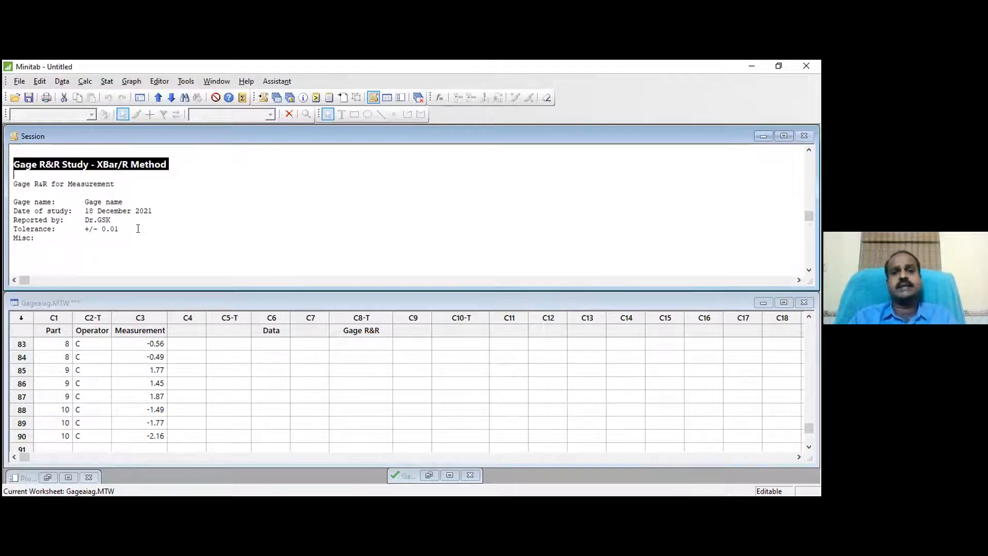
key(Down)
key(Down)
key(Down)
key(Down)
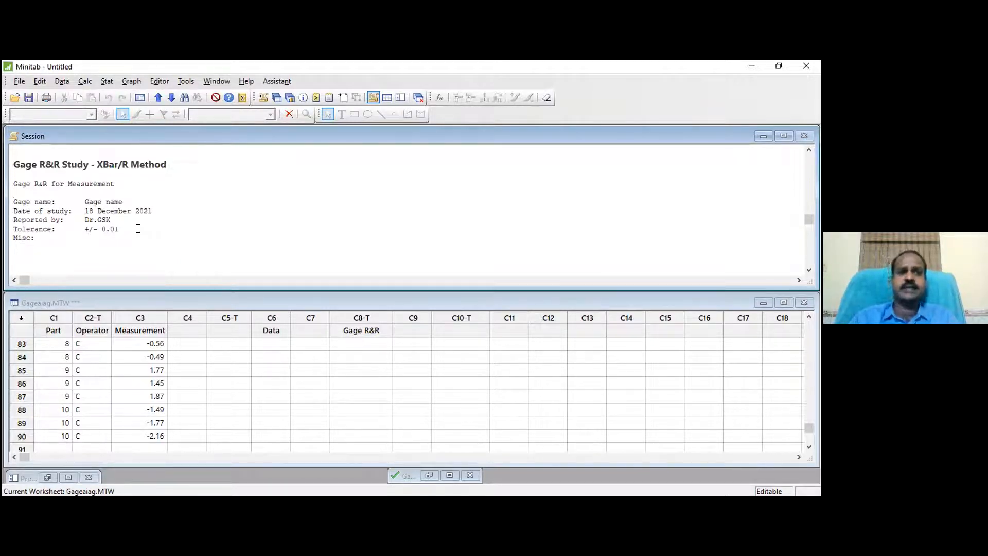
key(Down)
key(Down)
key(Down)
key(Down)
key(Down)
key(Down)
key(Down)
key(Down)
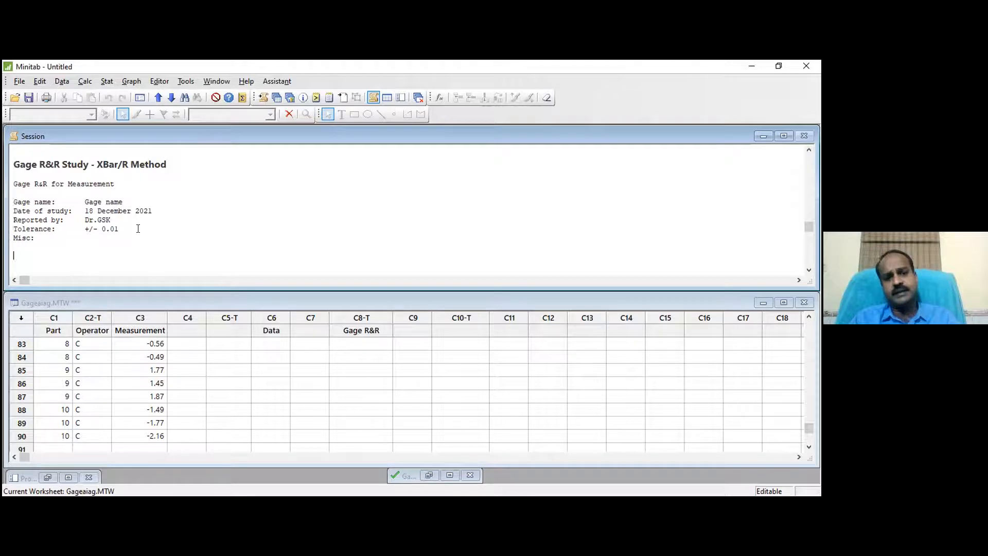
Step: Highlight the variance components table with its %Contribution column, from the header to the Total Variation row
key(Up)
key(Up)
key(shift+Down)
key(shift+Down)
key(shift+Down)
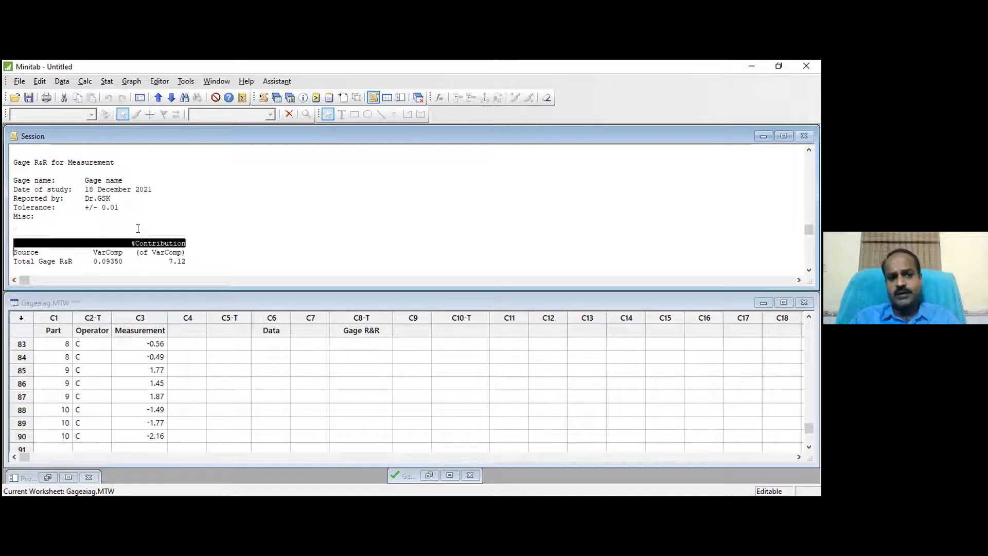
key(shift+Down)
key(shift+Down)
key(shift+Down)
key(shift+Down)
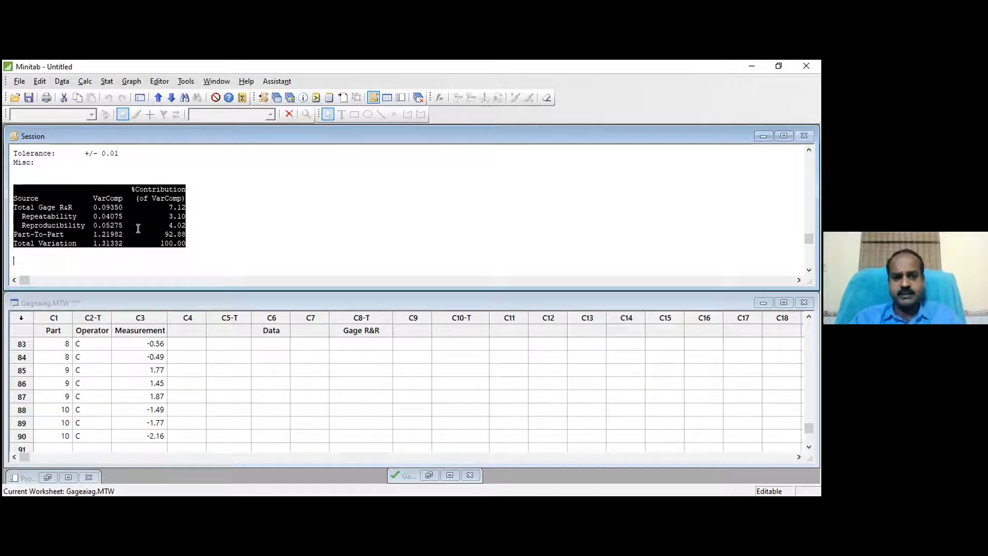
Step: Highlight the standard deviation and %Study Var table together with the Number of Distinct Categories line
key(Down)
key(Down)
key(Down)
key(Down)
key(Down)
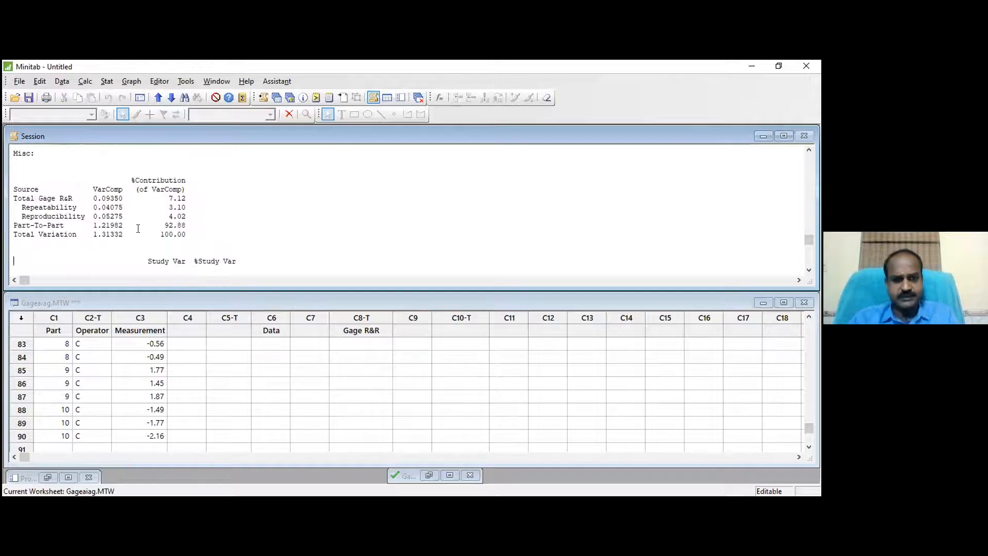
key(Down)
key(Up)
key(Up)
key(Up)
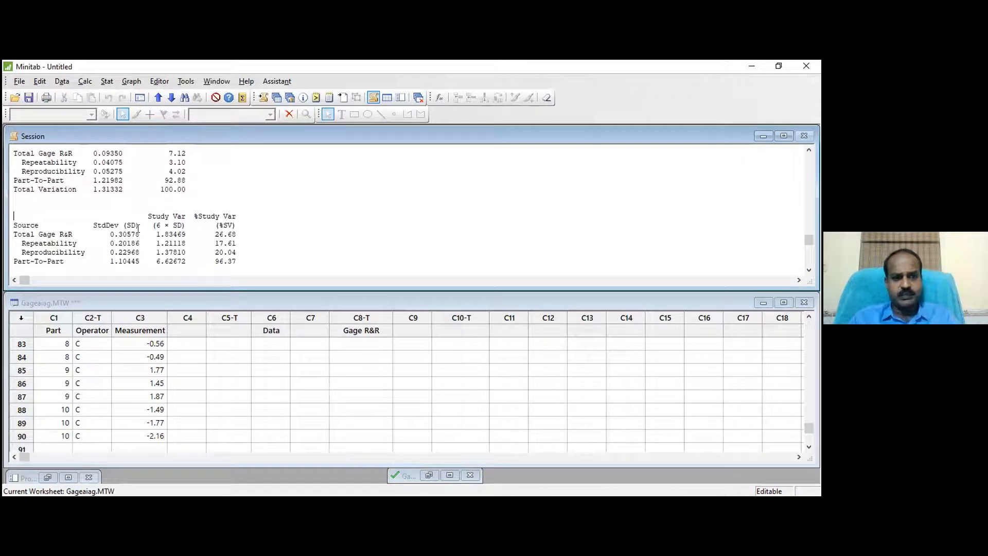
key(shift+Up)
key(shift+Up)
key(shift+Down)
key(shift+Down)
key(shift+Down)
key(shift+Down)
key(shift+Down)
key(shift+Down)
key(shift+Down)
key(shift+Down)
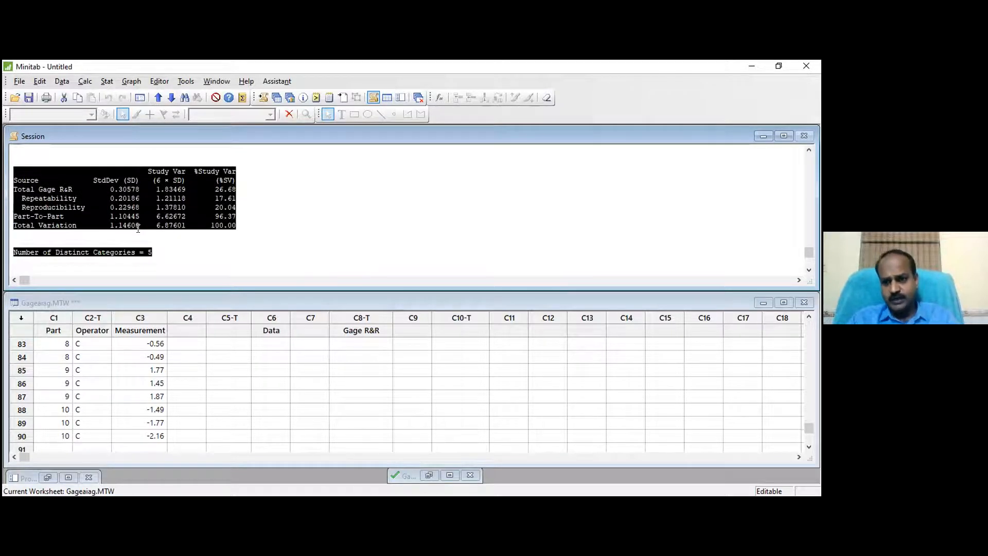
Step: Insert the note "Based on SD" above the study variation table, with a blank line separating it from the variance components table
click(173, 205)
key(Up)
key(Up)
key(Up)
key(Up)
key(Up)
key(Up)
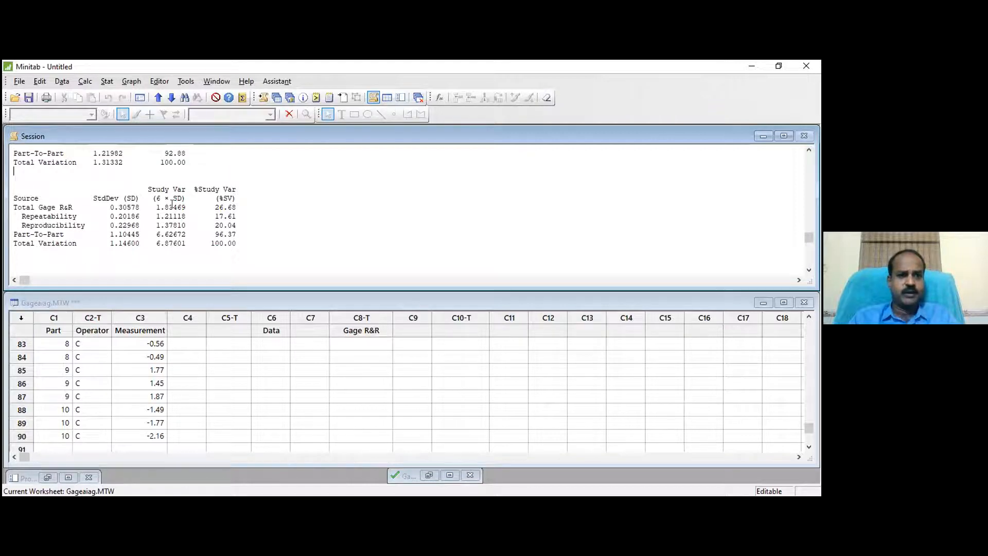
text(Based on SD)
key(ctrl+Left)
key(ctrl+Left)
key(ctrl+Left)
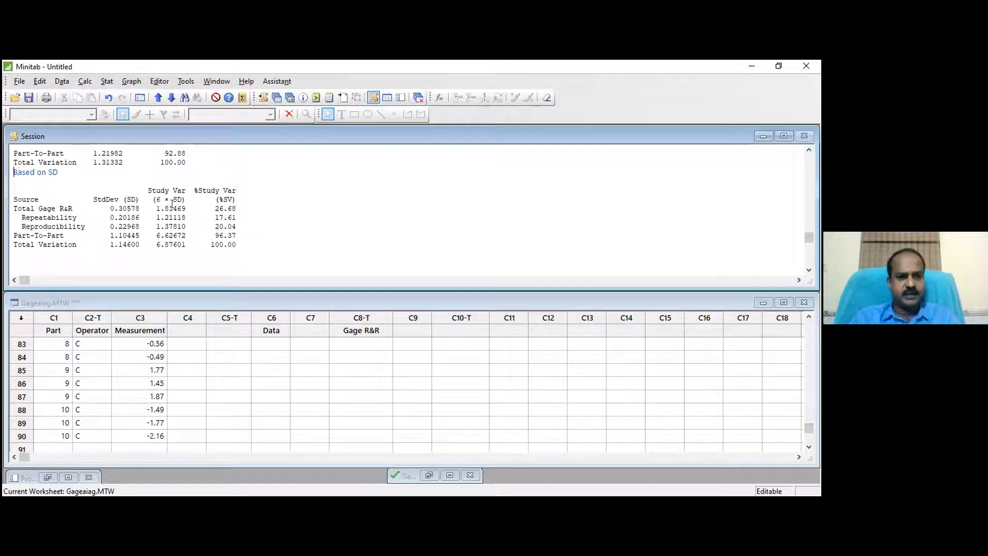
key(Return)
Step: Highlight the Total Gage R&R row in the study variation table
key(Down)
key(Down)
key(Down)
key(Down)
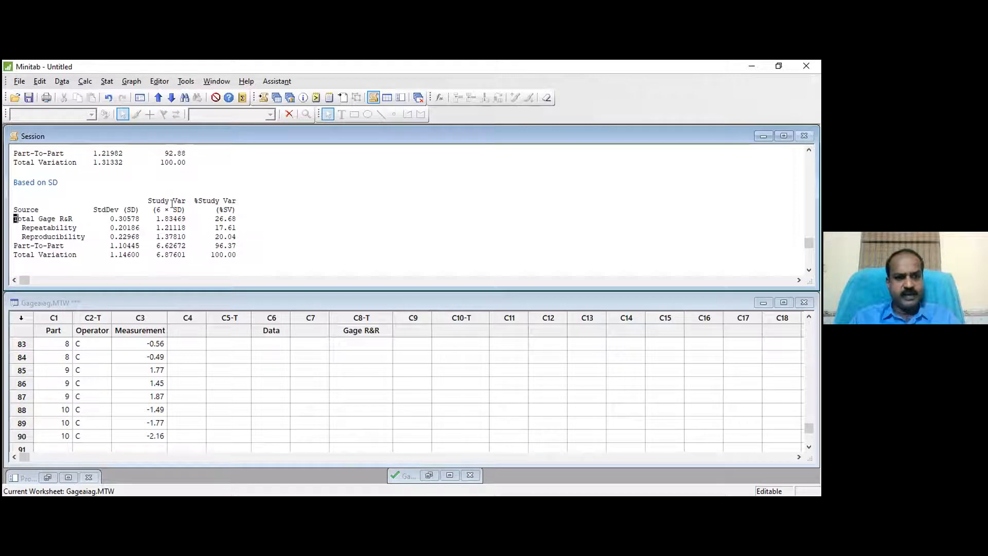
key(shift+End)
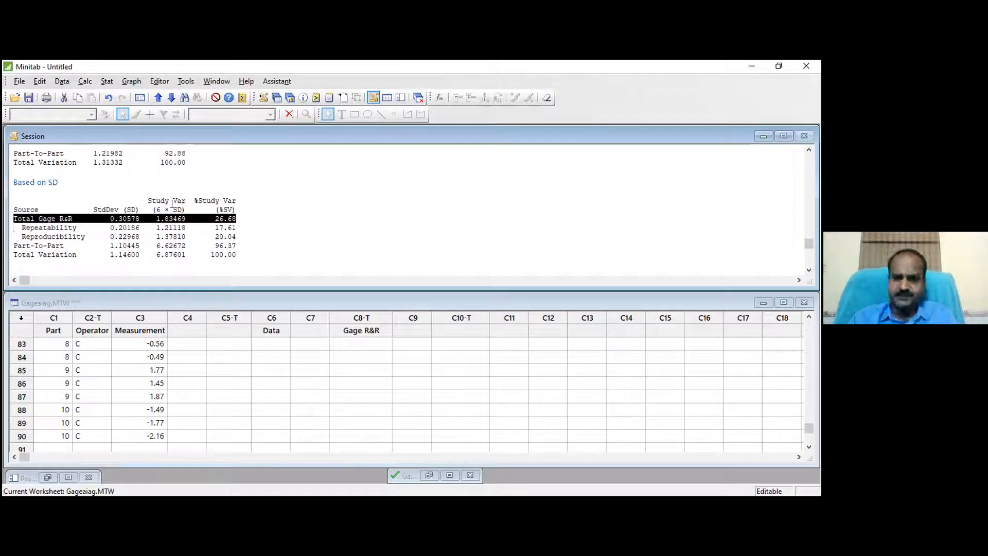
Step: Append the note "(Conditionally acceptable)" to the Total Gage R&R row of the study variation table, after its %Study Var value
click(242, 218)
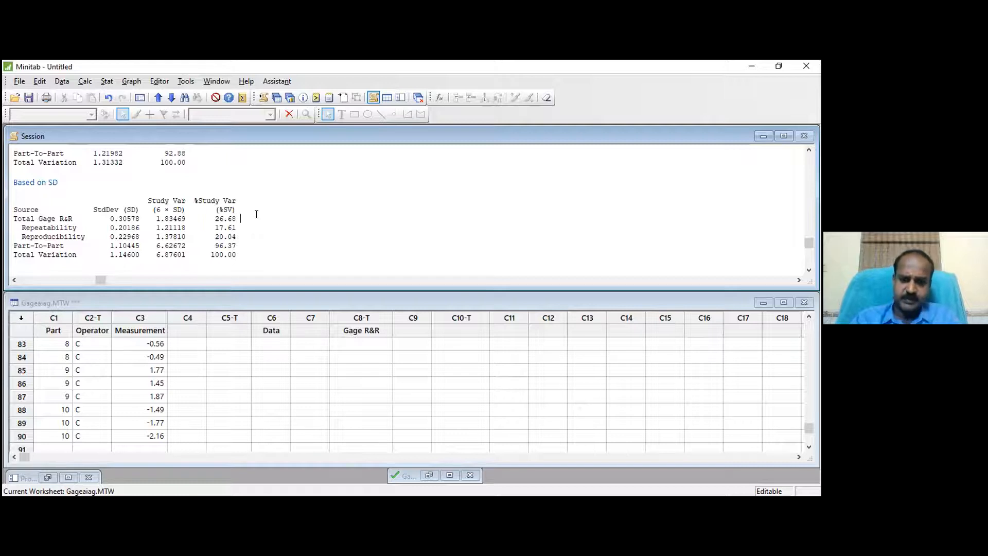
text(()
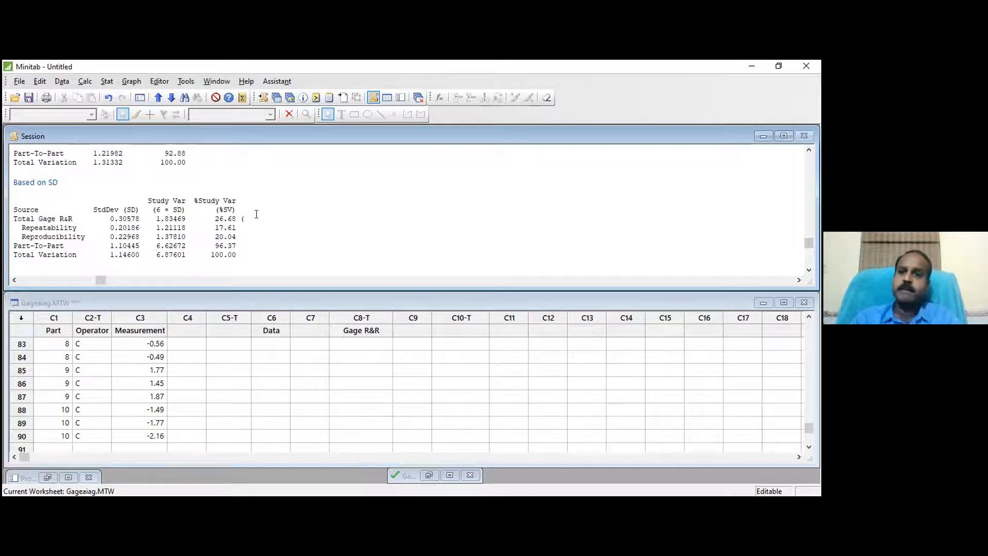
key(shift+Left)
key(shift+Left)
key(shift+Left)
key(shift+Left)
key(shift+Left)
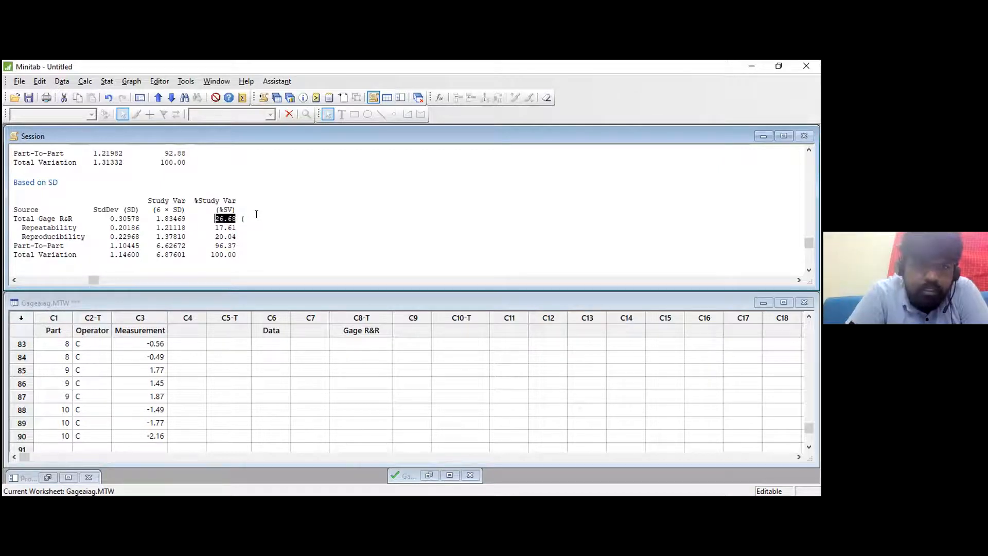
key(Right)
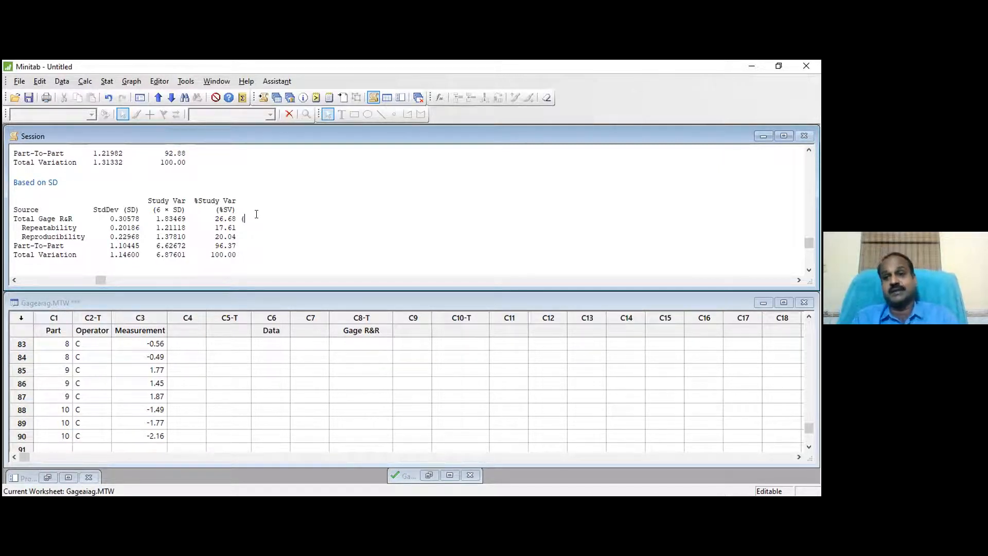
text(Conditionally acceptable))
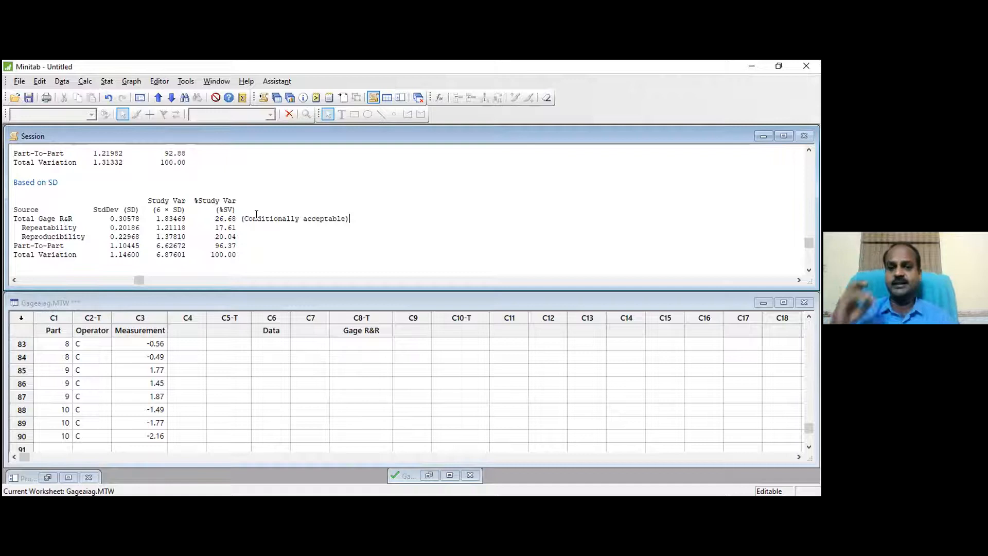
Step: Highlight the Repeatability row in the study variation table, from its %Study Var value back to its source name
click(234, 214)
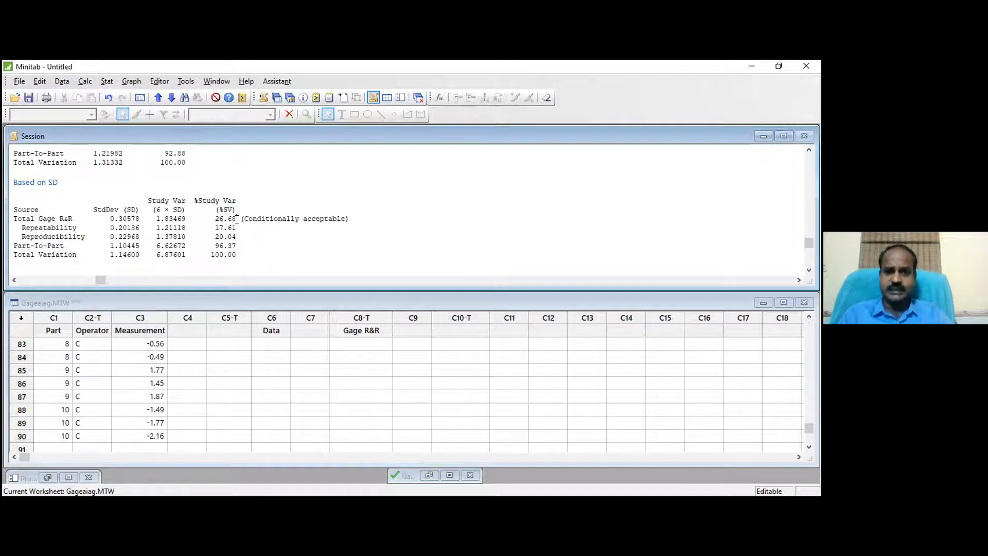
key(shift+Left)
key(shift+Left)
key(shift+Left)
key(shift+Left)
key(shift+Left)
key(shift+Left)
key(shift+Left)
key(shift+Left)
key(shift+Left)
key(shift+Left)
key(shift+Left)
key(shift+Left)
key(shift+Left)
key(shift+Left)
key(shift+Left)
key(shift+Left)
key(shift+Left)
key(shift+Left)
key(shift+Left)
key(shift+Left)
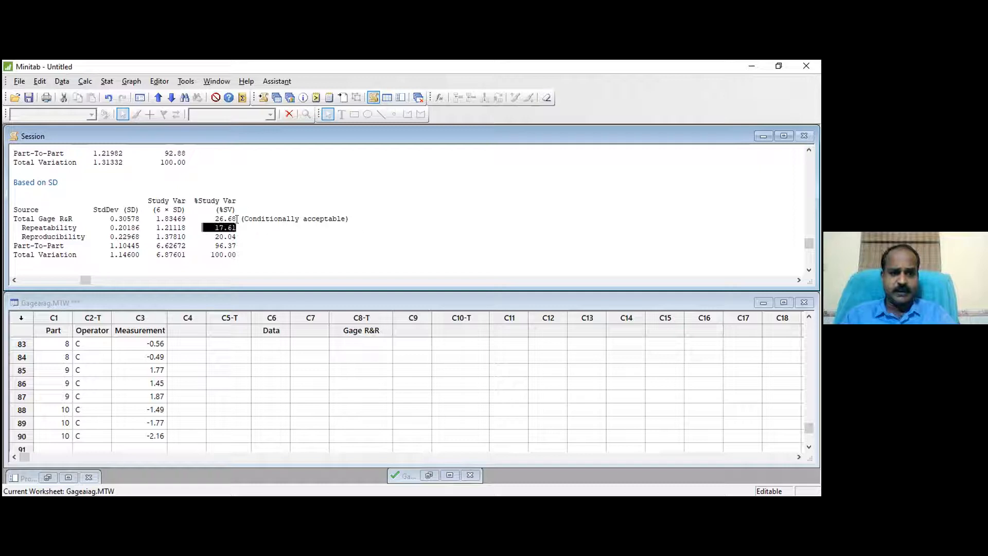
key(shift+Left)
key(shift+Left)
key(shift+Left)
key(shift+Left)
key(shift+Left)
key(shift+Left)
key(shift+Left)
key(shift+Left)
key(shift+Left)
key(shift+Left)
key(shift+Left)
key(shift+Left)
key(shift+Left)
key(shift+Left)
key(shift+Left)
key(shift+Left)
key(shift+Left)
key(shift+Left)
key(shift+Left)
key(shift+Left)
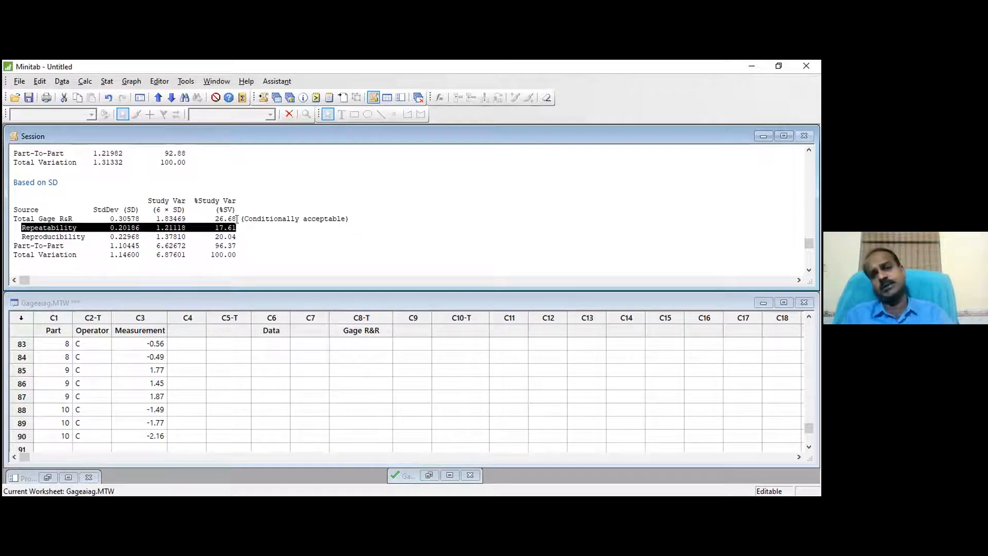
Step: Highlight the Reproducibility row in the study variation table
key(Down)
key(shift+Down)
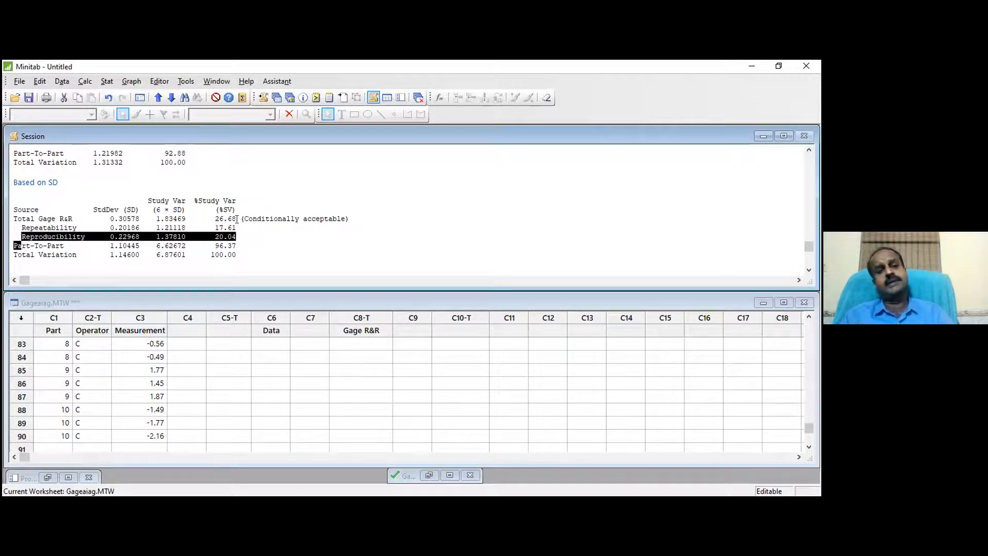
key(Left)
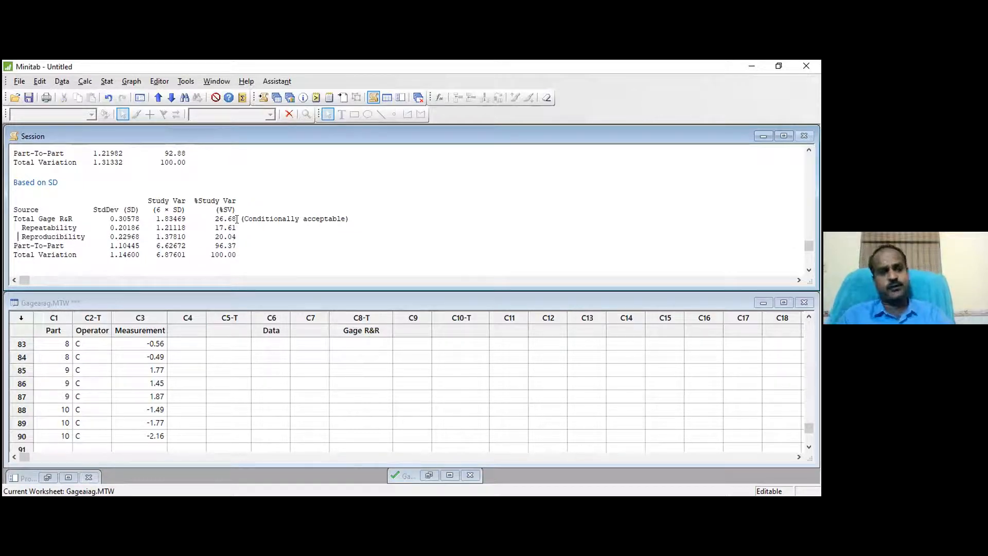
key(shift+Down)
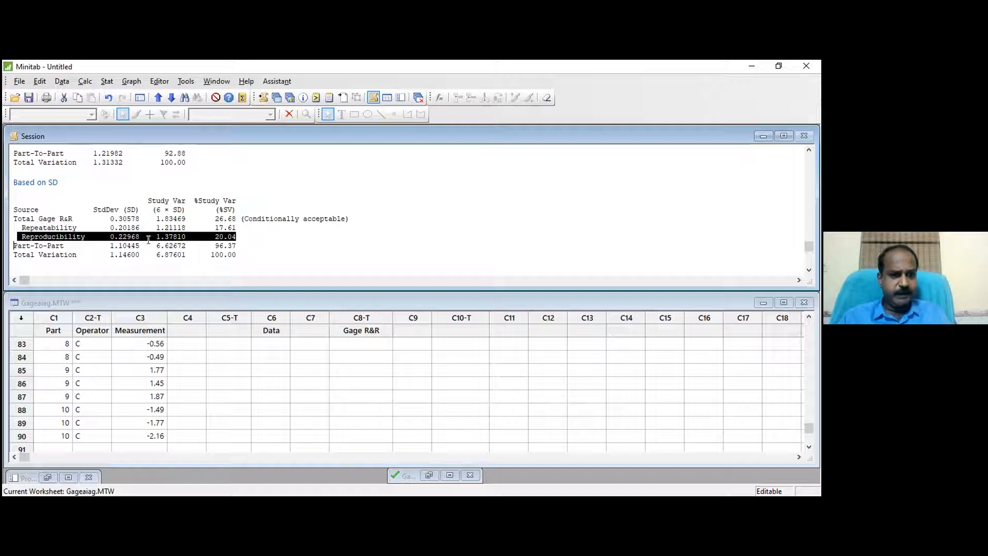
Step: Highlight the StdDev and 6 × SD study variation values of the Repeatability and Reproducibility rows
click(112, 211)
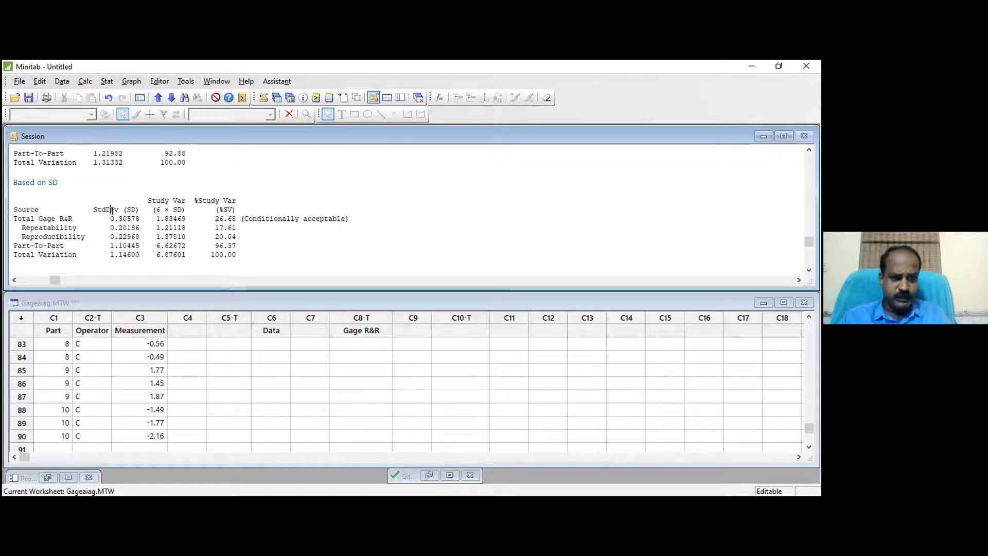
drag(112, 209, 123, 254)
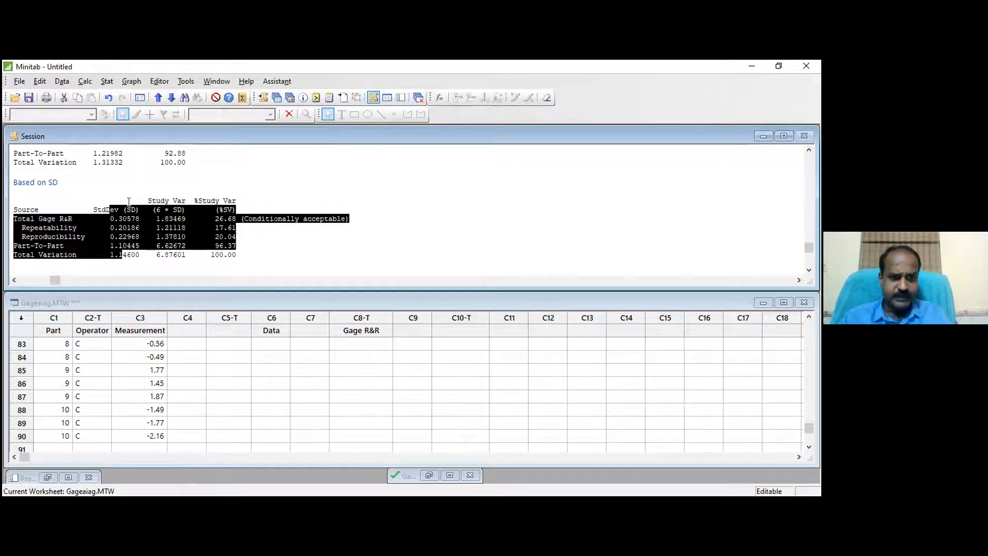
click(126, 208)
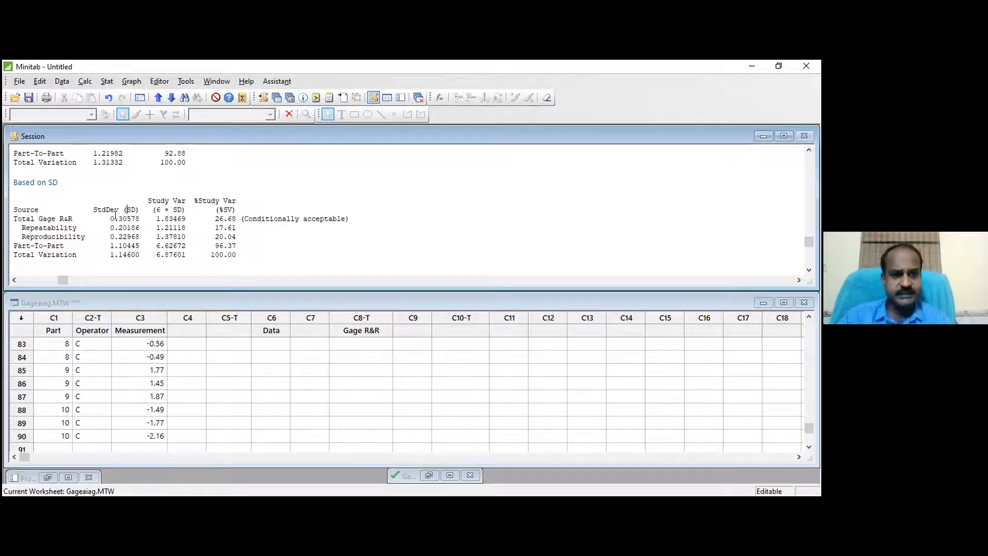
drag(107, 226, 143, 225)
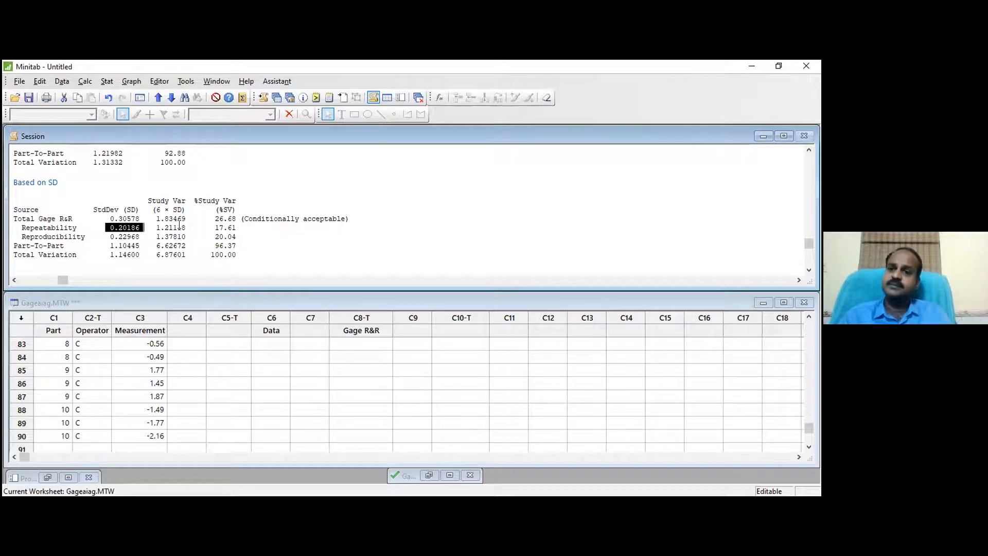
drag(153, 227, 186, 228)
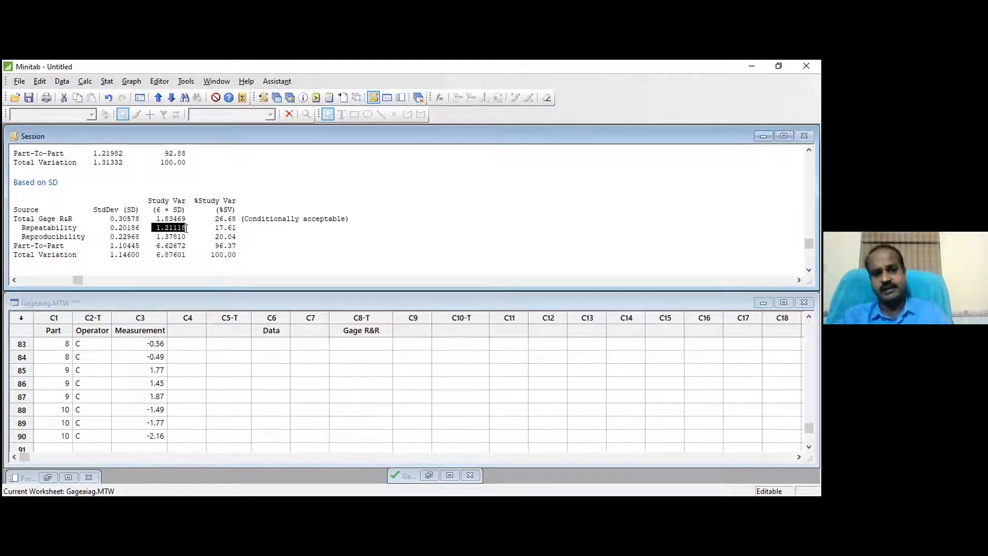
drag(106, 236, 191, 237)
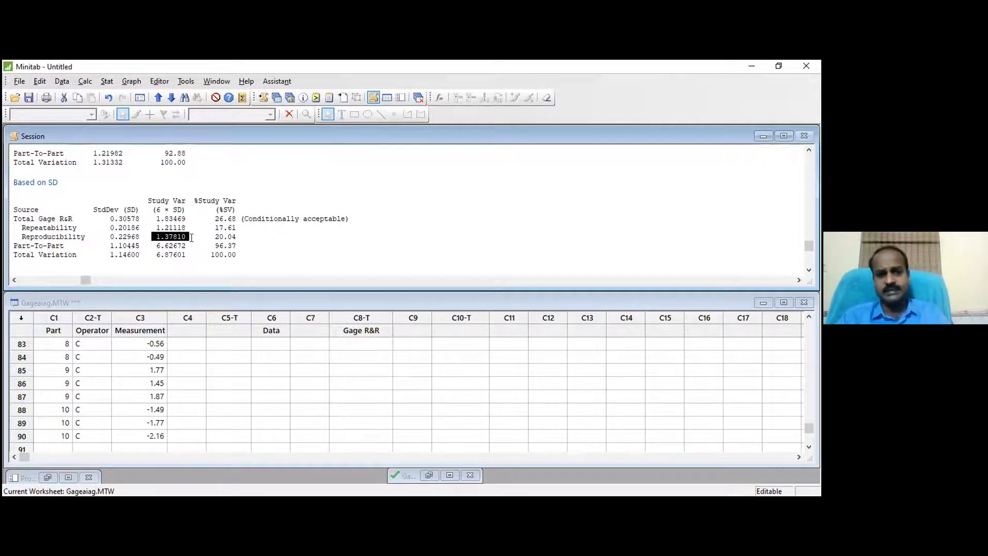
Step: Highlight the Part-To-Part and Total Gage R&R standard deviations alternately to compare them
drag(106, 246, 142, 244)
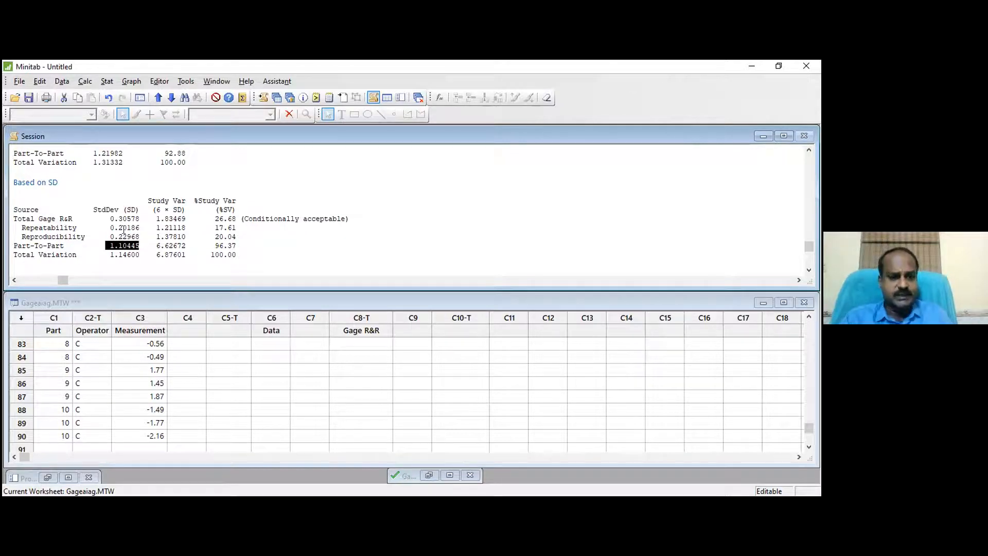
drag(102, 219, 143, 218)
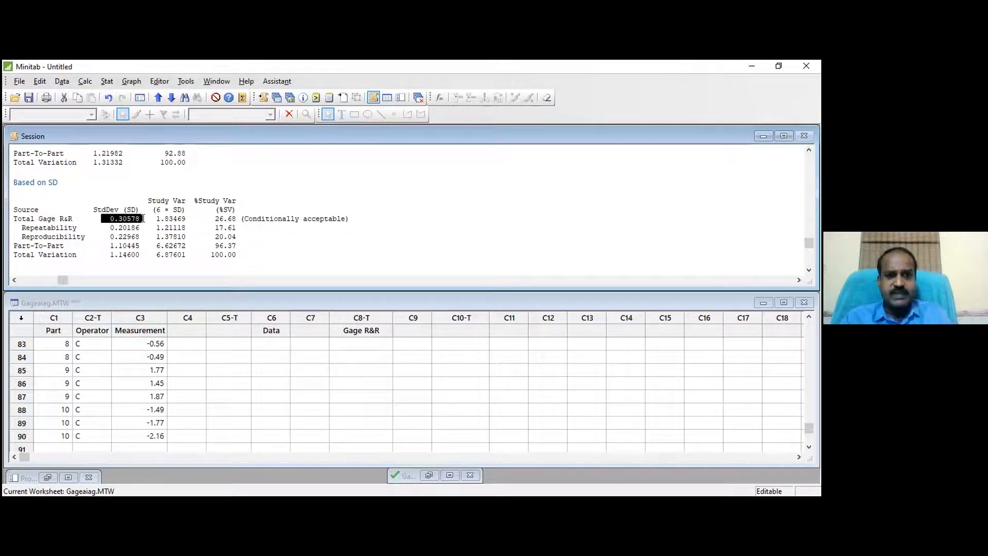
drag(102, 245, 143, 246)
drag(102, 219, 139, 214)
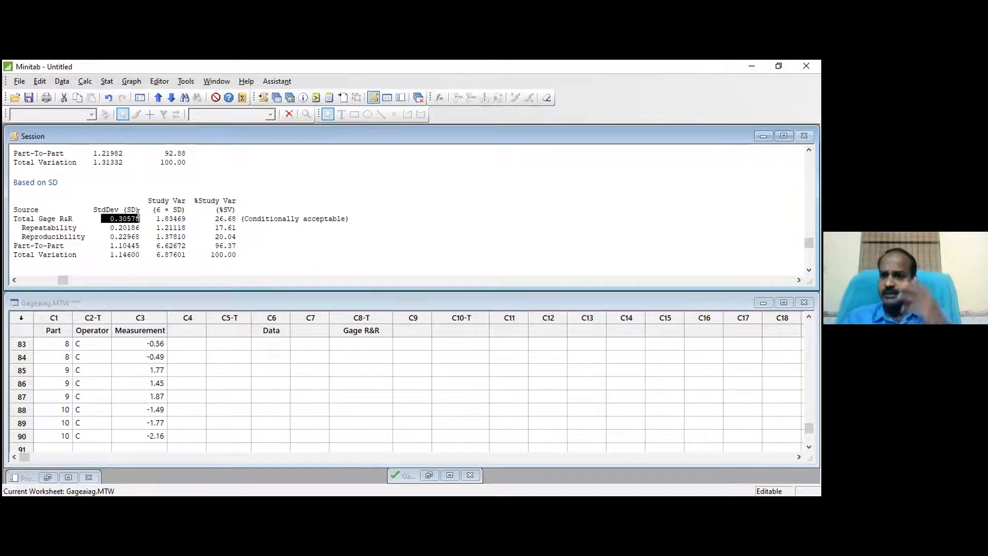
Step: Highlight the Number of Distinct Categories line below the study variation table
click(113, 263)
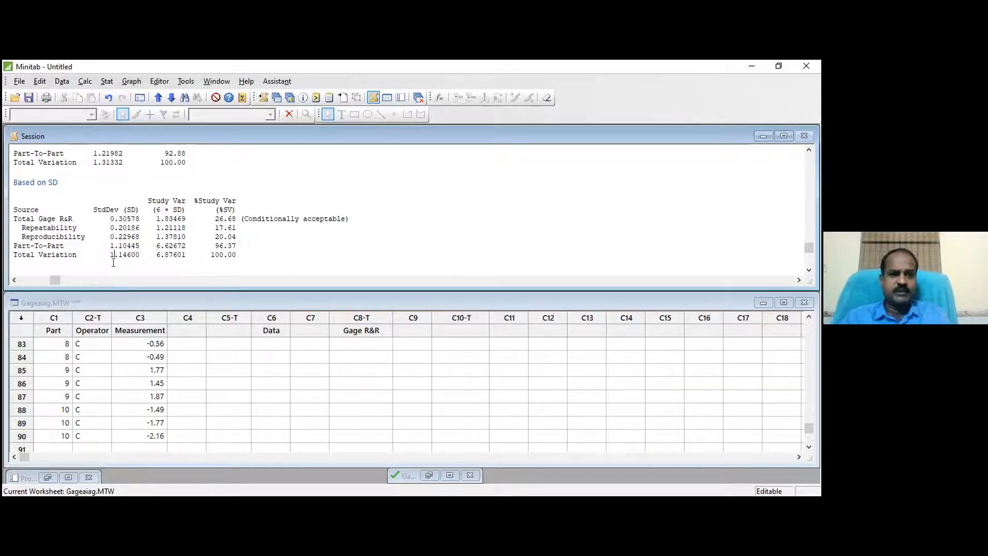
key(Down)
key(Down)
key(Down)
key(Down)
key(Up)
key(shift+Down)
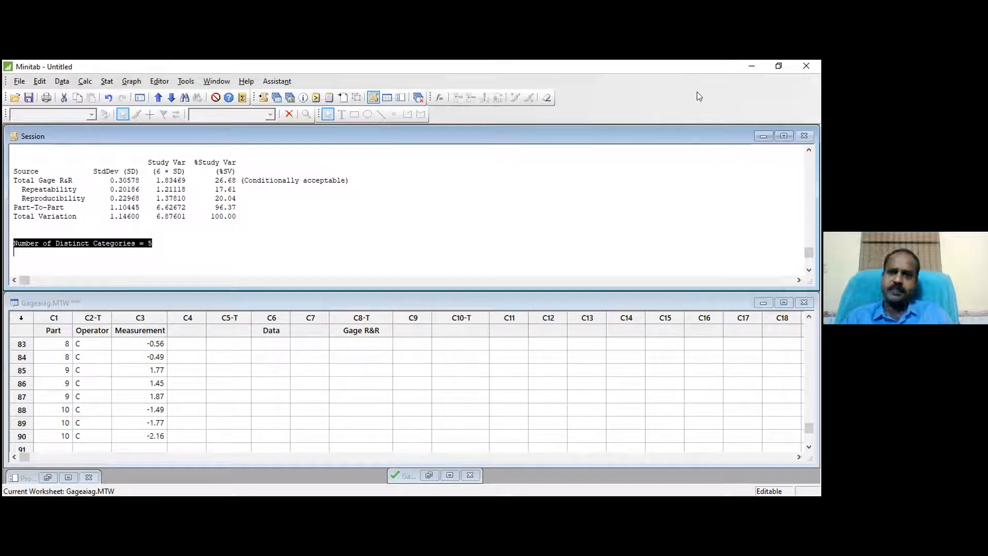
Step: Append the note "(Increase resolution)" to the Number of Distinct Categories line
click(165, 241)
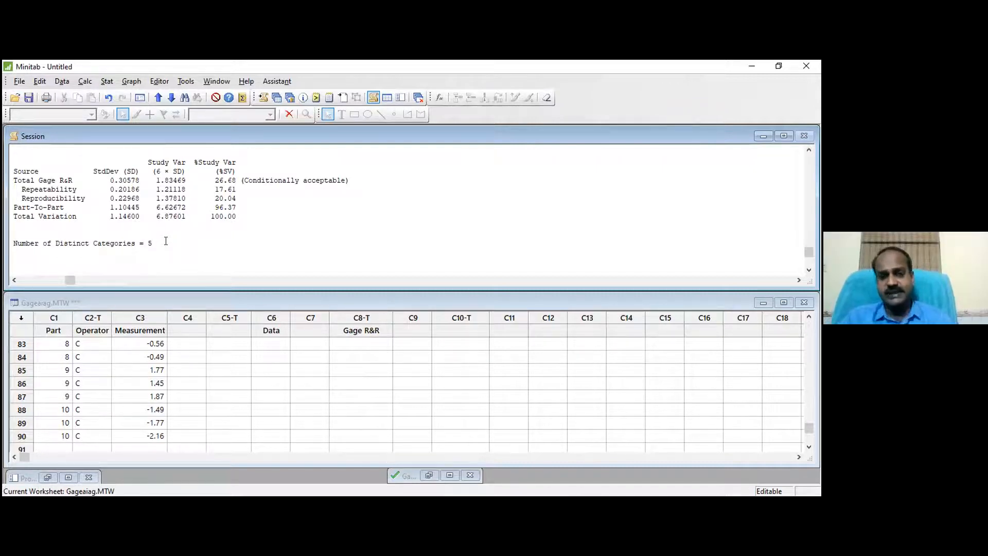
text((Increase)
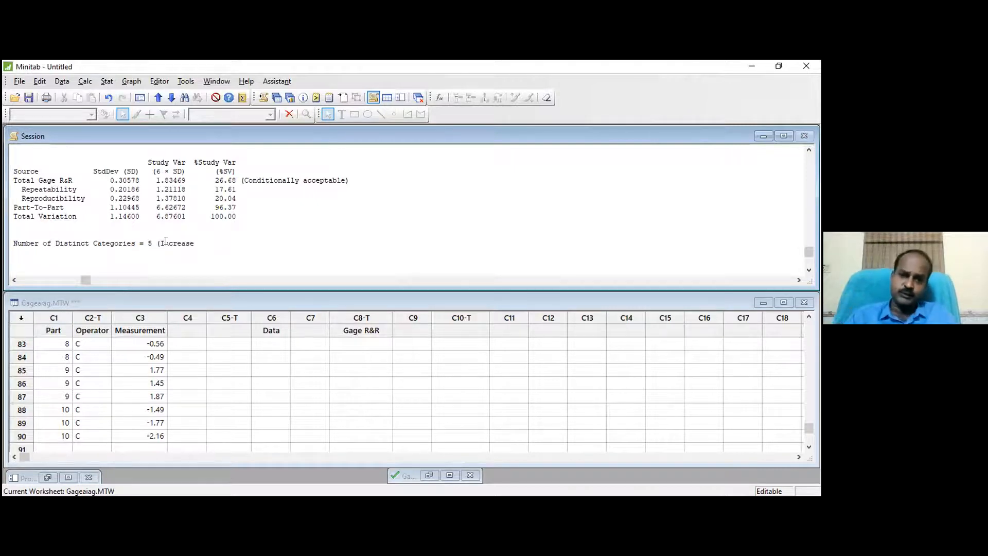
text(resolution))
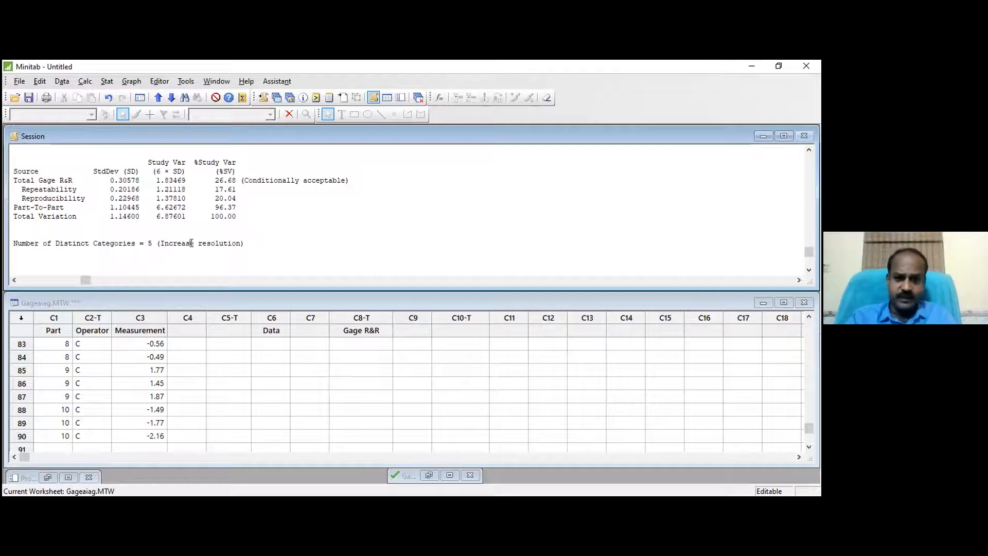
Step: Replace "Increase" with "better" in the Number of Distinct Categories note so it reads "(better resolution)"
key(BackSpace)
key(BackSpace)
key(BackSpace)
key(BackSpace)
key(BackSpace)
key(BackSpace)
key(BackSpace)
key(BackSpace)
text(better)
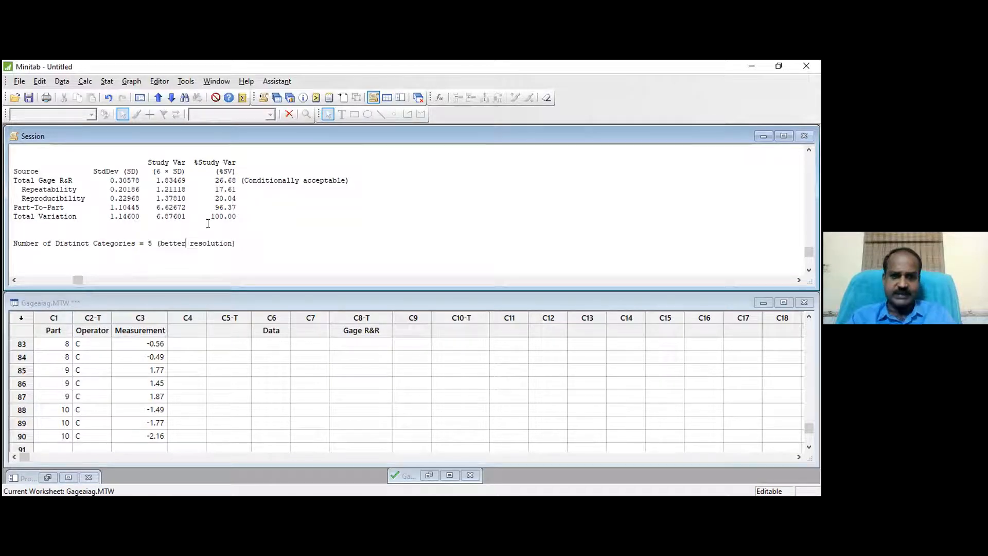
Step: Highlight the %Study Var value in the Total Gage R&R row, then clear the selection
double_click(212, 180)
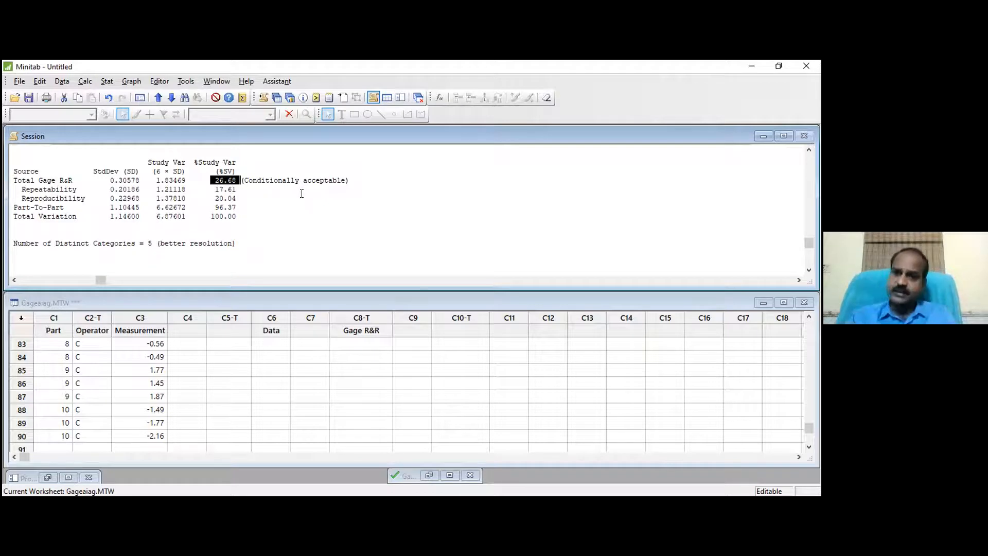
click(243, 162)
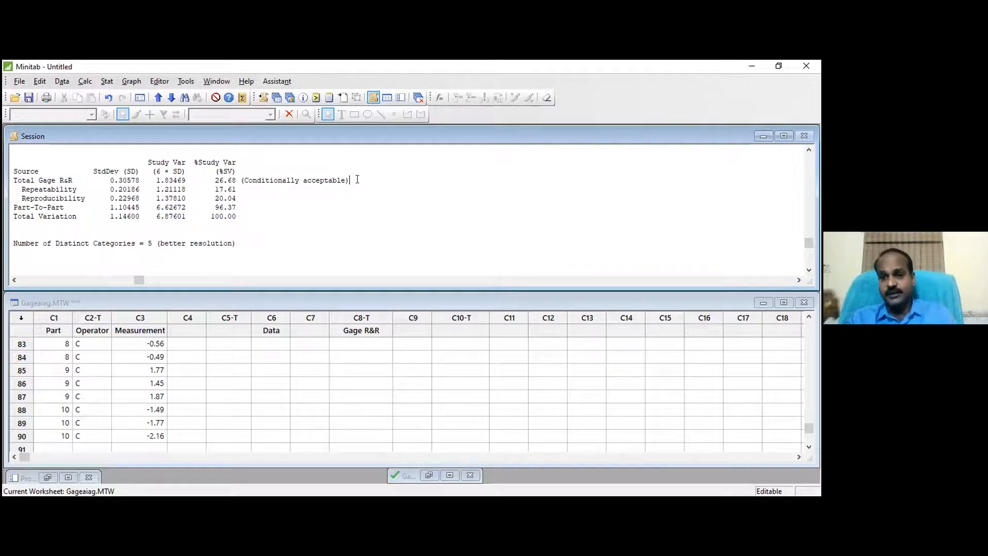
click(243, 163)
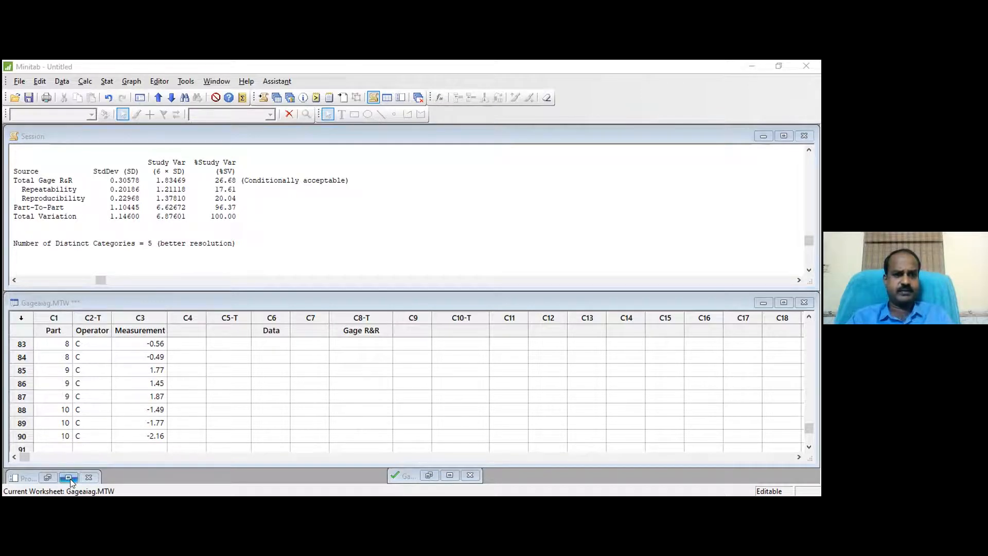
Step: Bring up the Gage R&R (Xbar/R) Report for Measurement graph and reposition its window over the worksheet
click(290, 99)
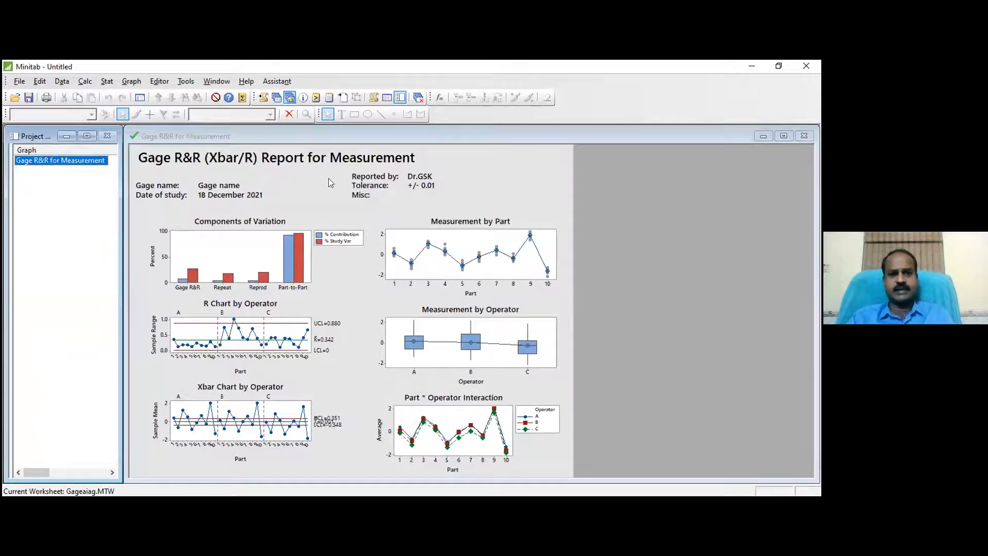
click(177, 135)
drag(174, 129, 149, 121)
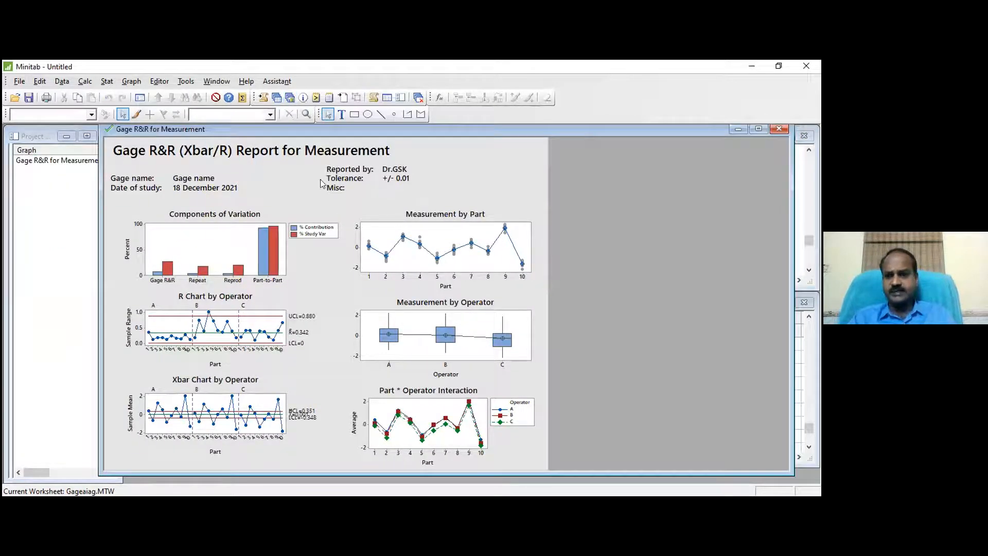
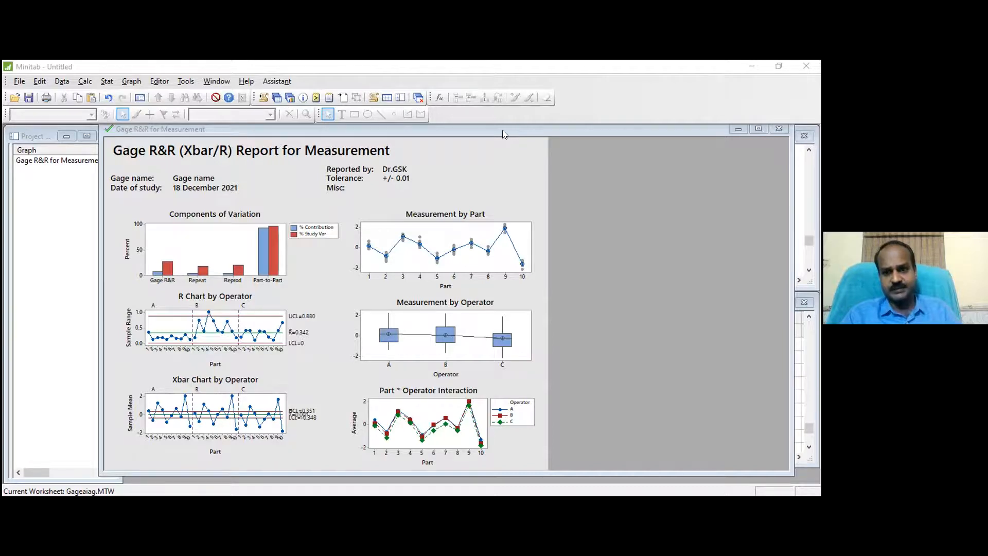
Step: Examine operator B's sample ranges and the center line in the R Chart by Operator
click(207, 330)
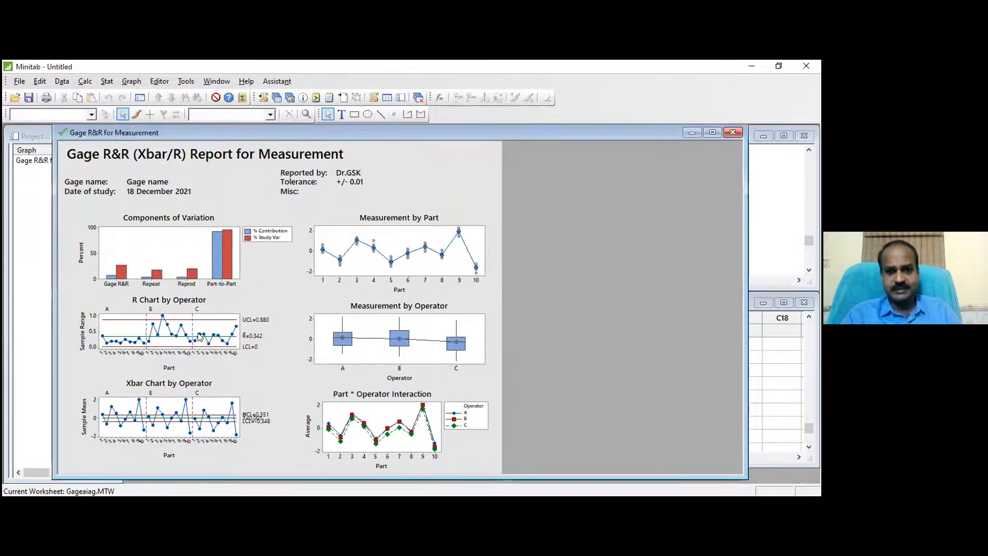
mouse_move(208, 324)
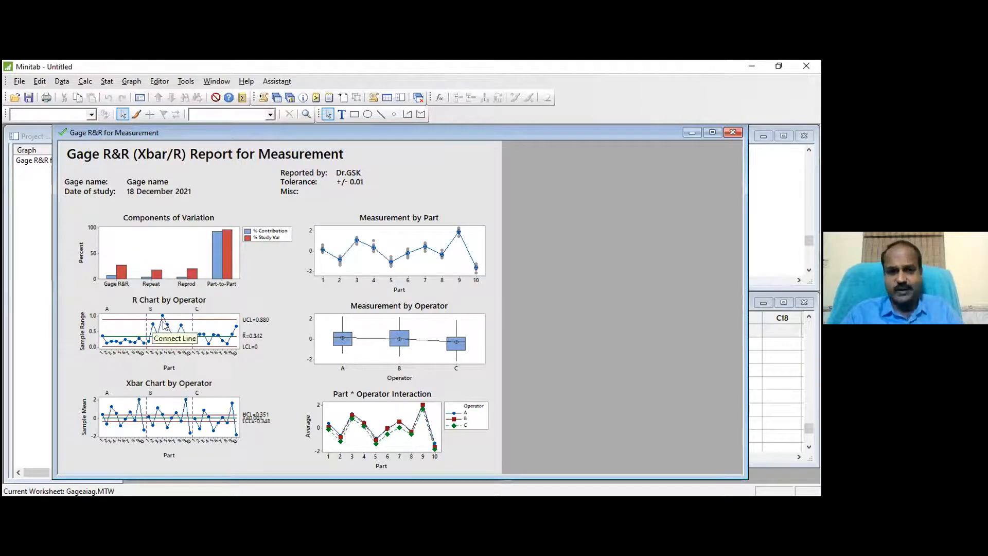
mouse_move(165, 323)
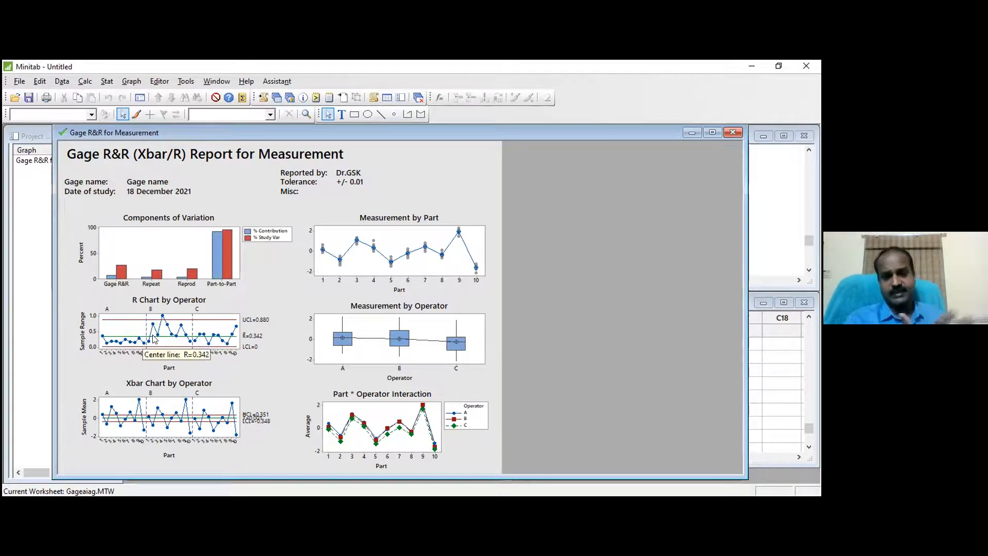
Step: Compare the operators' sample ranges in the R Chart by Operator, and check operator B's means in the Xbar Chart
mouse_move(104, 343)
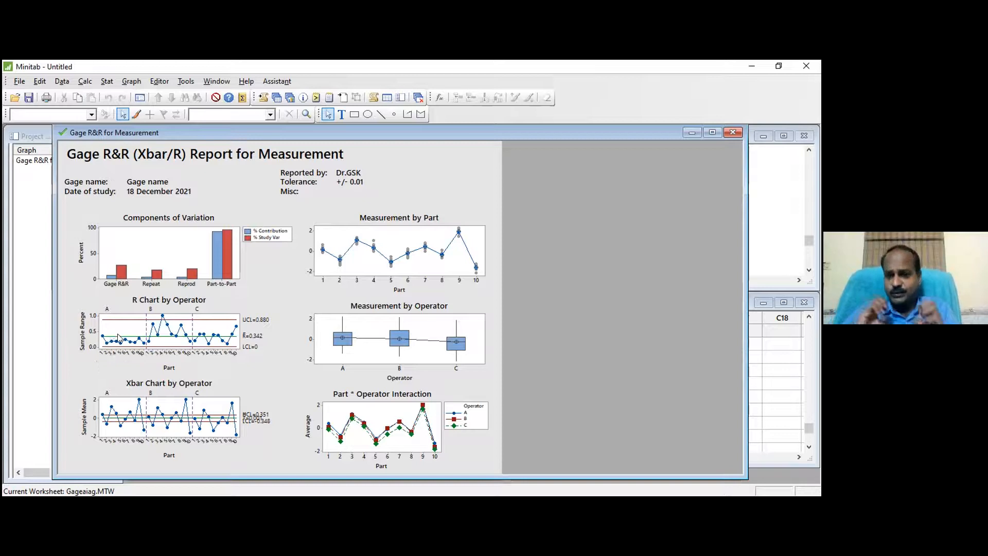
mouse_move(118, 337)
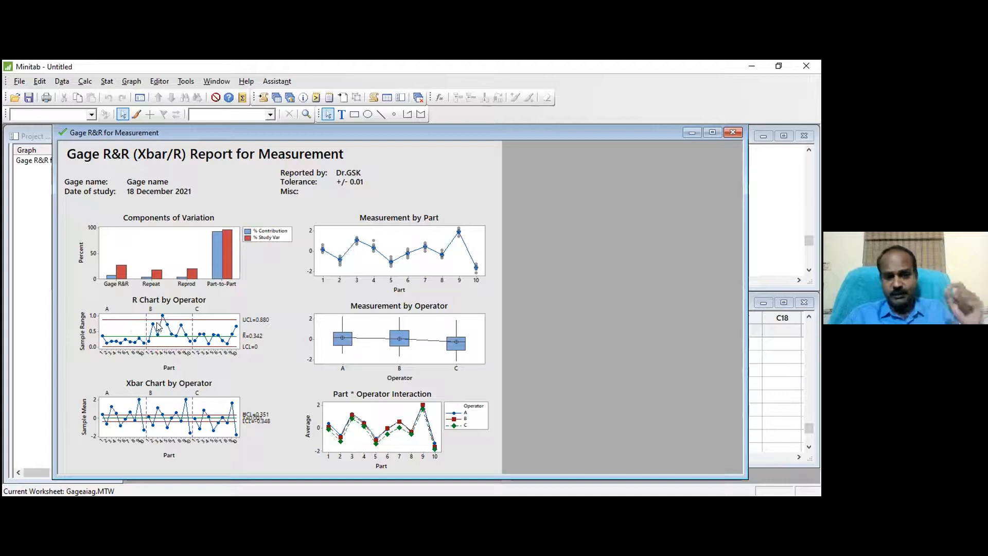
mouse_move(155, 326)
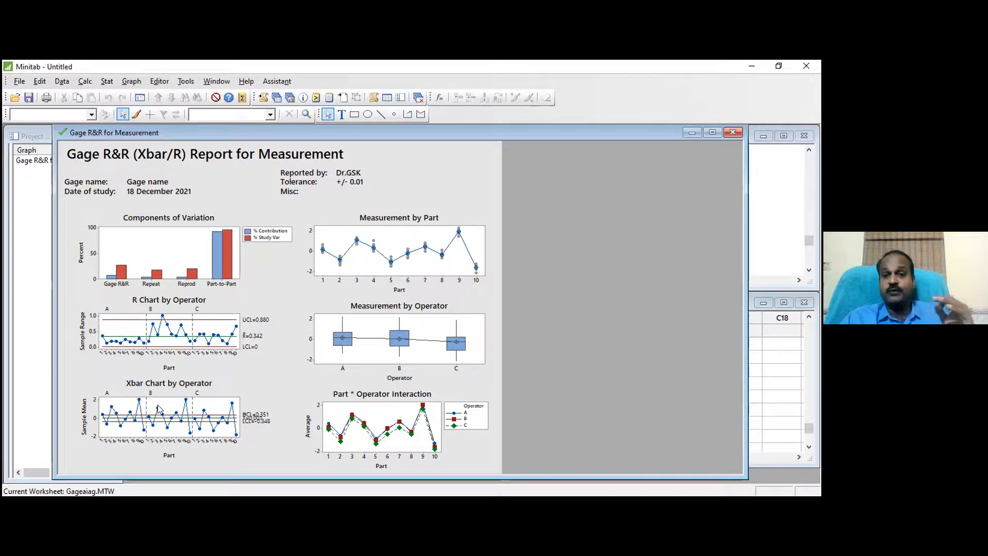
mouse_move(157, 405)
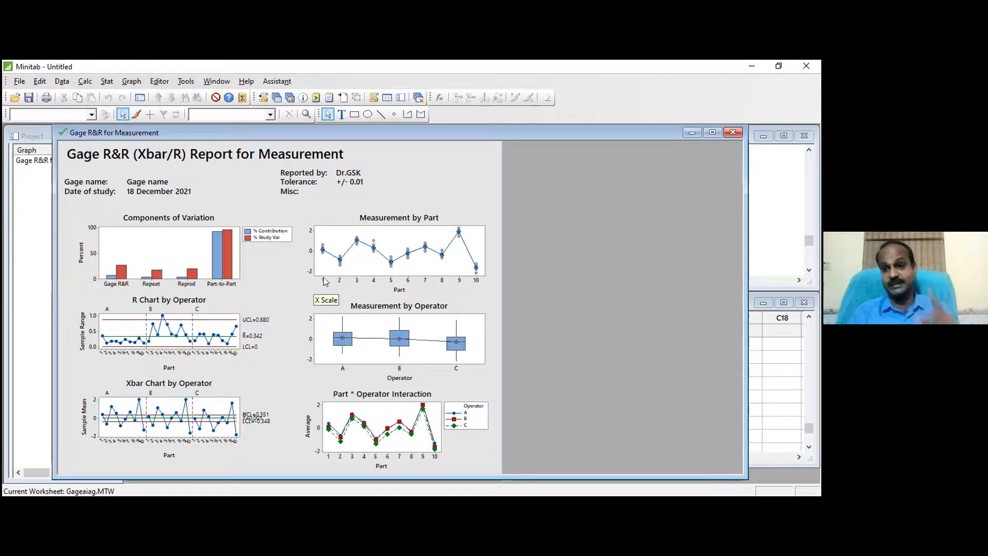
Step: Examine the spread for parts 1 and 2 in Measurement by Part and compare operators A, B and C in Measurement by Operator
mouse_move(325, 249)
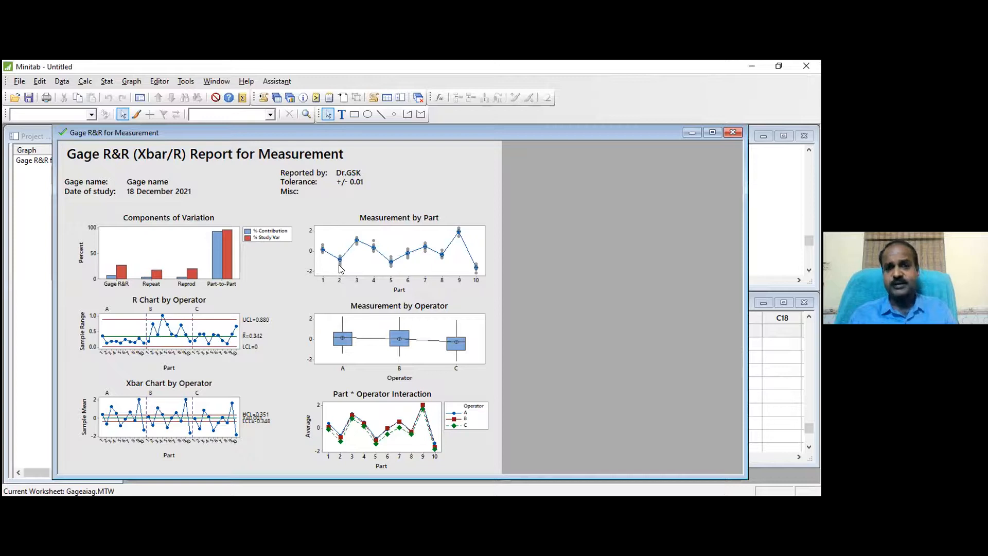
mouse_move(339, 266)
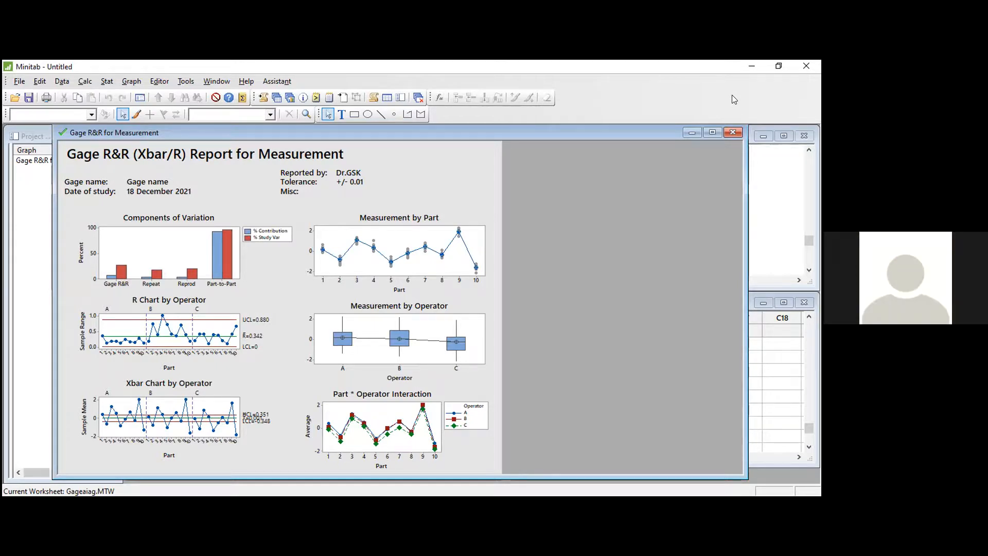
mouse_move(401, 337)
mouse_move(461, 348)
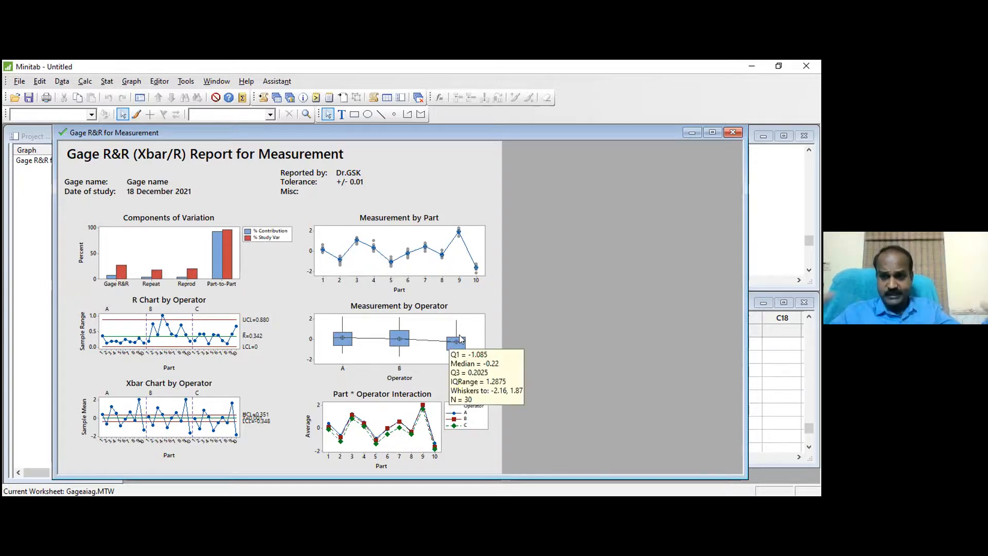
mouse_move(334, 338)
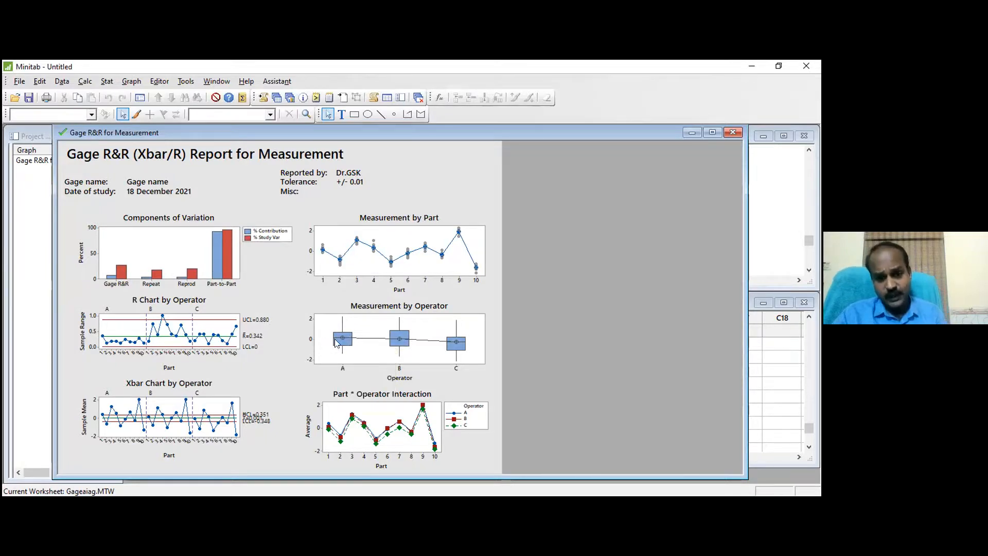
mouse_move(341, 340)
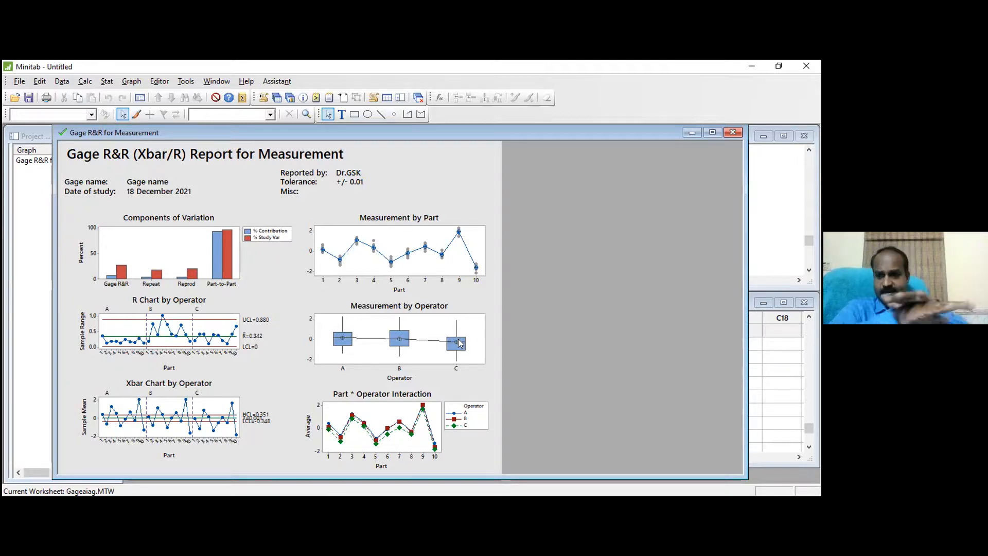
mouse_move(460, 343)
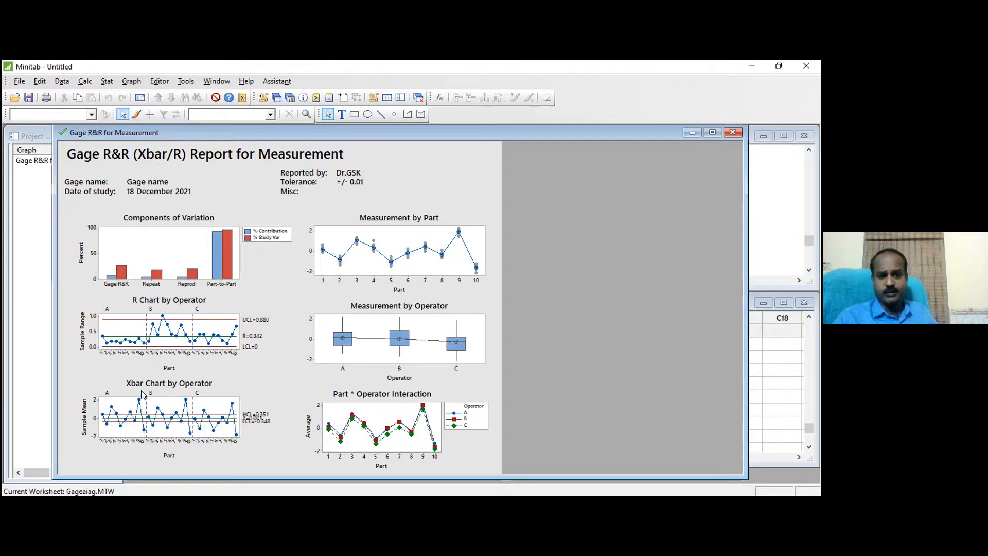
Step: Review the operators' sample means in the Xbar Chart by Operator and the averages for part 2 in the Part * Operator Interaction plot
mouse_move(144, 428)
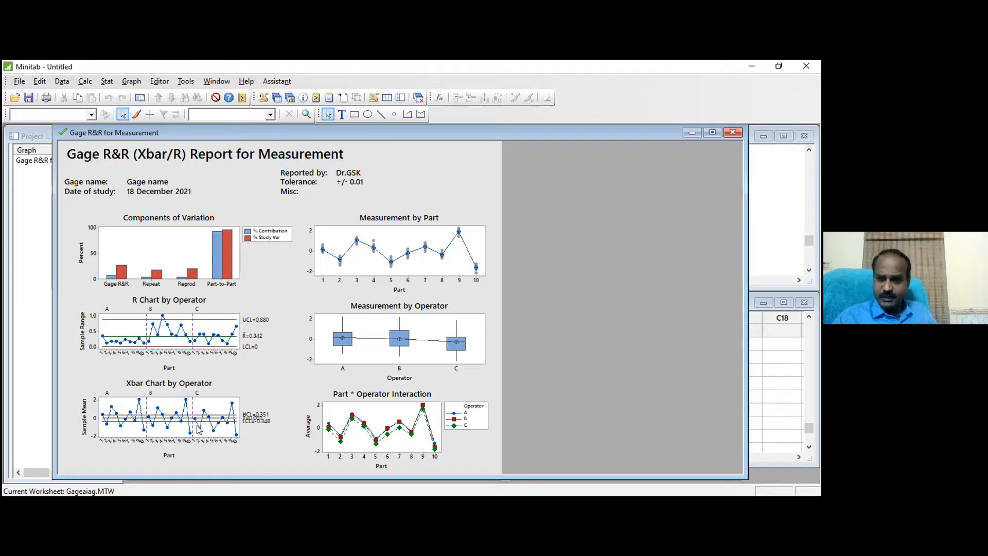
mouse_move(199, 431)
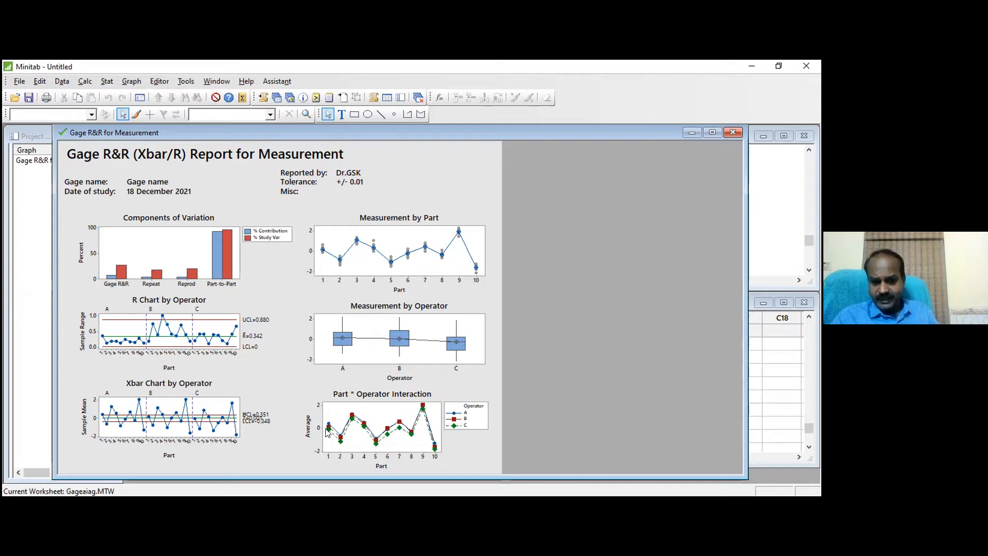
mouse_move(340, 438)
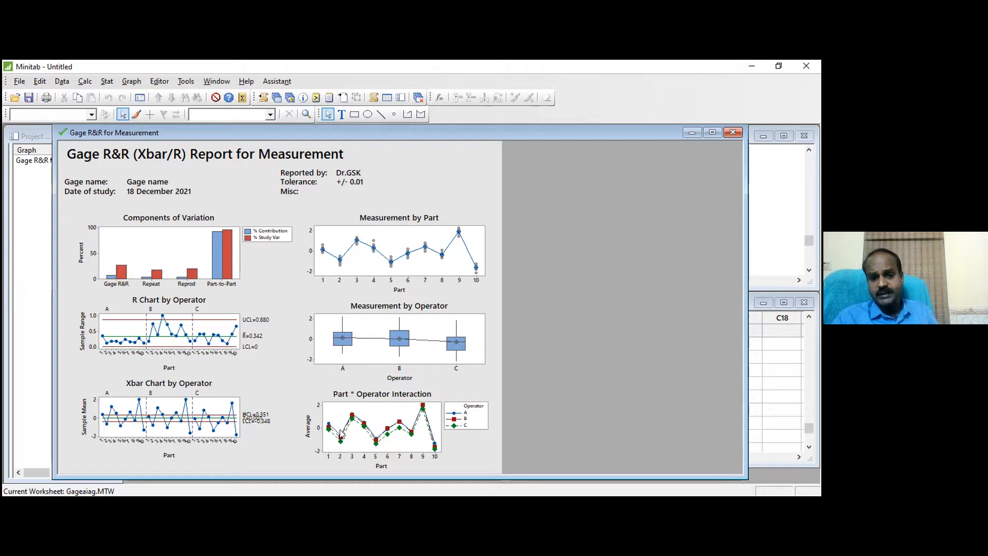